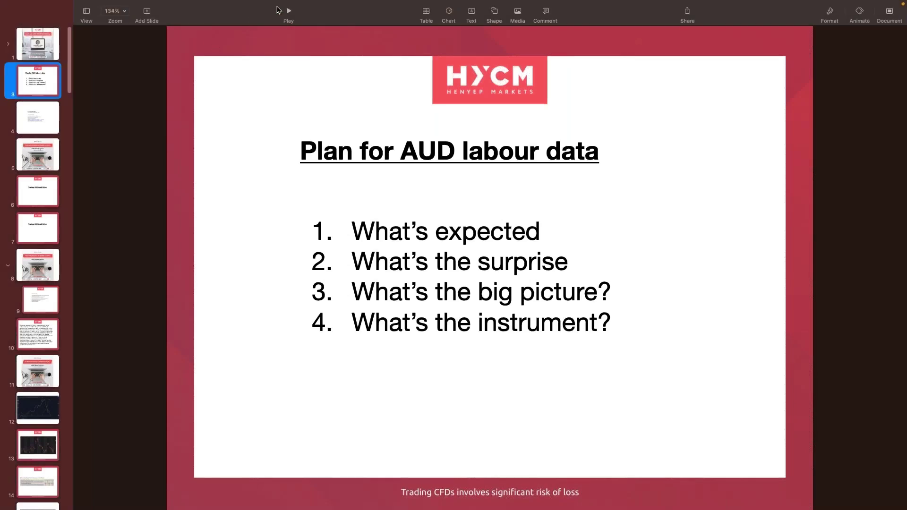
- Switch to the Financial Source browser window and open the RBA rate detail (Hold, 87%, 3.850%)
{"action": "key", "text": "ctrl+Up"}
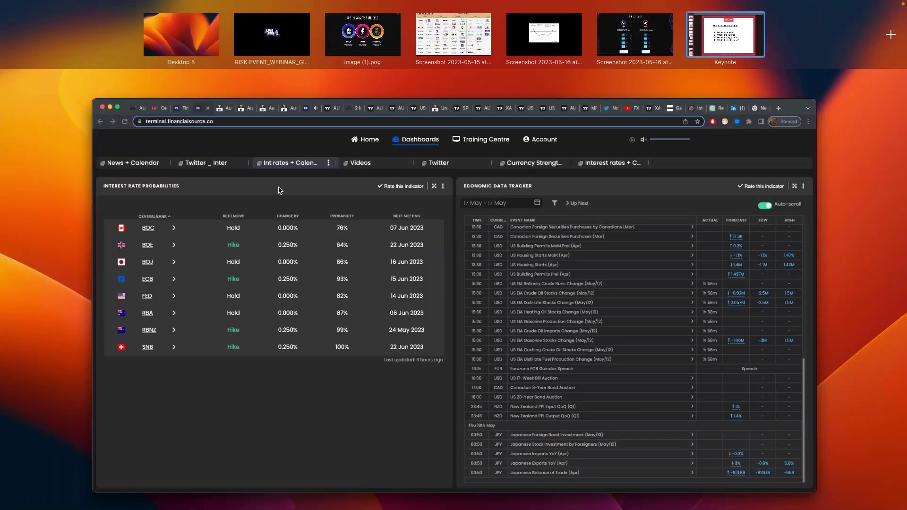
{"action": "left_click", "coordinate": [279, 190]}
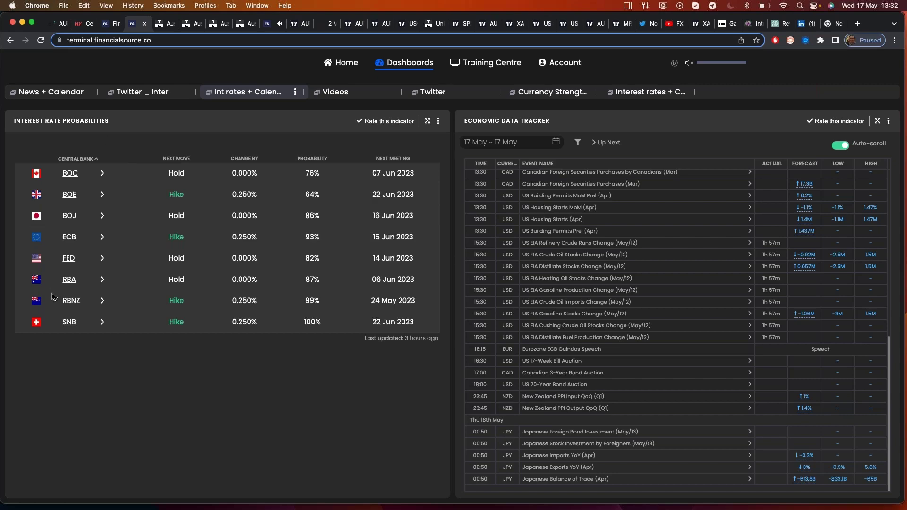
{"action": "left_click", "coordinate": [69, 280]}
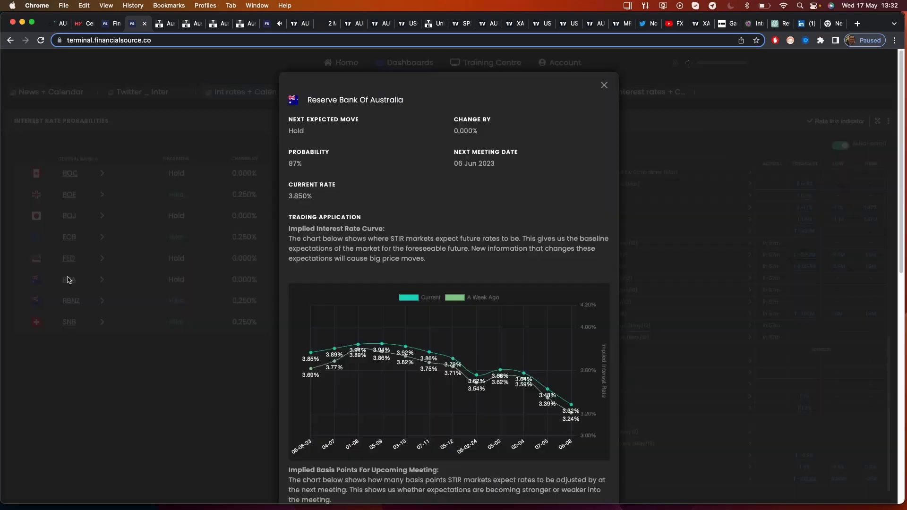
{"action": "scroll", "coordinate": [349, 263], "scroll_direction": "down", "scroll_amount": 5}
{"action": "scroll", "coordinate": [352, 264], "scroll_direction": "up", "scroll_amount": 5}
{"action": "scroll", "coordinate": [352, 264], "scroll_direction": "down", "scroll_amount": 2}
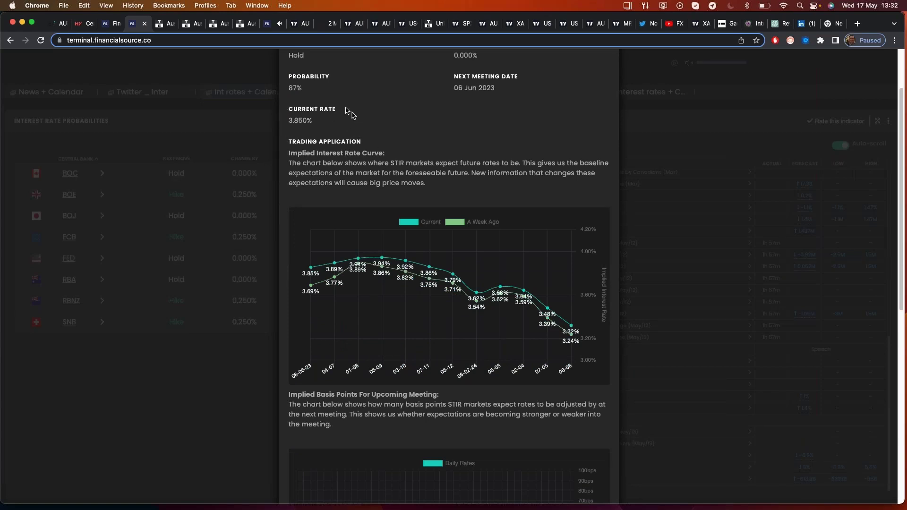
- On the HYCM Central Bank Watch page, open the 'RBA surprises with a hike' article
{"action": "left_click", "coordinate": [80, 24]}
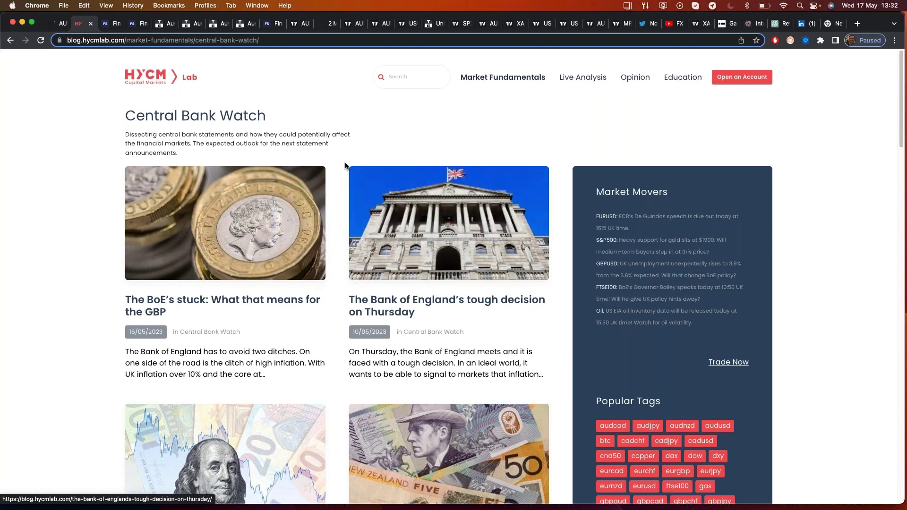
{"action": "mouse_move", "coordinate": [513, 76]}
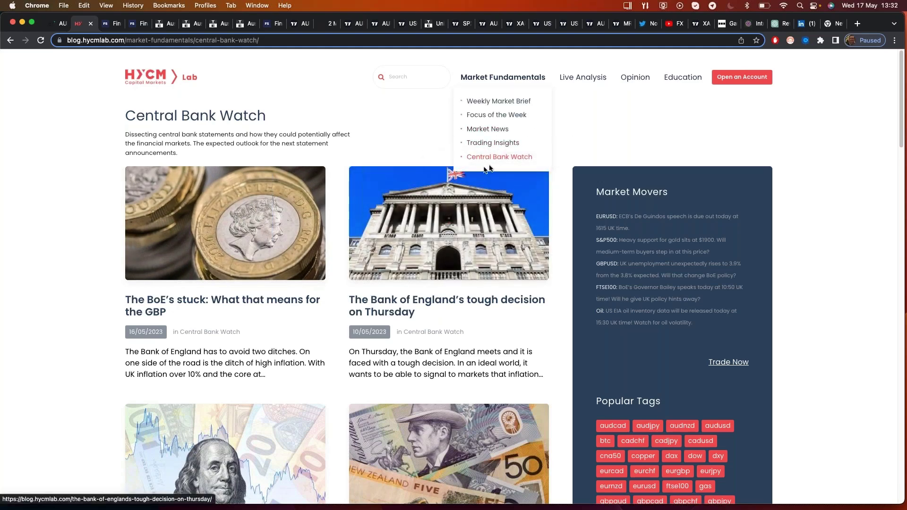
{"action": "scroll", "coordinate": [450, 237], "scroll_direction": "down", "scroll_amount": 3}
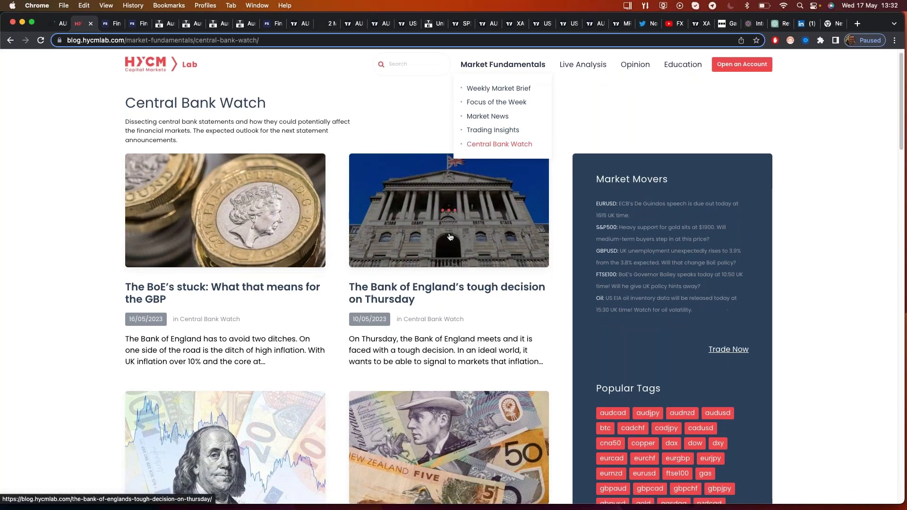
{"action": "scroll", "coordinate": [454, 234], "scroll_direction": "down", "scroll_amount": 1}
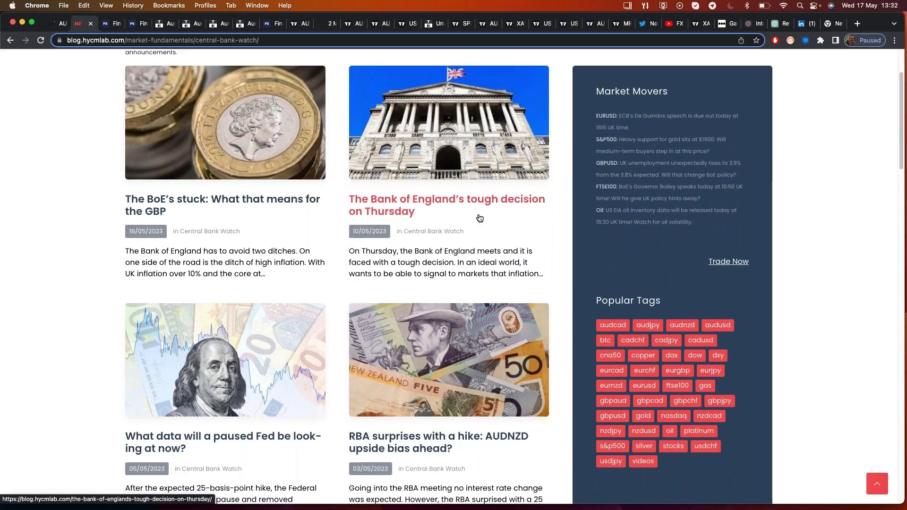
{"action": "scroll", "coordinate": [481, 217], "scroll_direction": "down", "scroll_amount": 3}
{"action": "scroll", "coordinate": [481, 217], "scroll_direction": "down", "scroll_amount": 3}
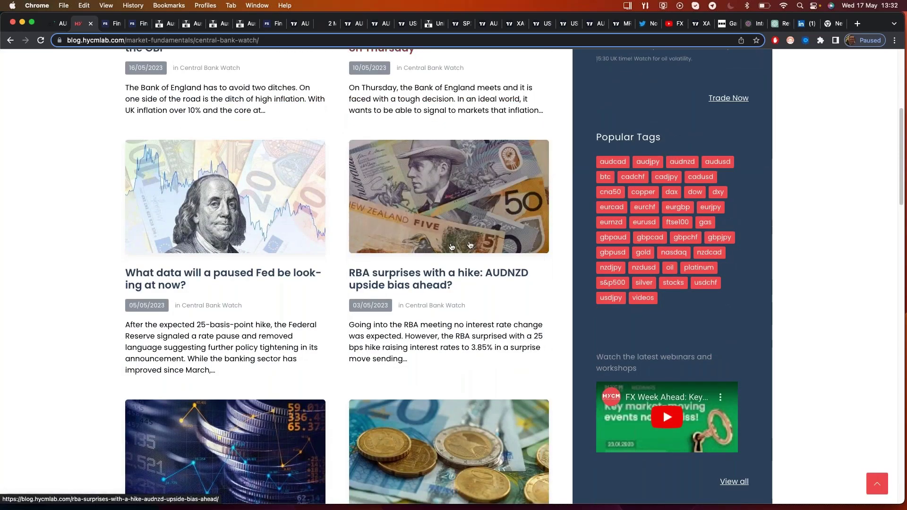
{"action": "left_click", "coordinate": [395, 279]}
- Read through the article down to its AUDNZD bond yield spread chart
{"action": "scroll", "coordinate": [353, 271], "scroll_direction": "down", "scroll_amount": 1}
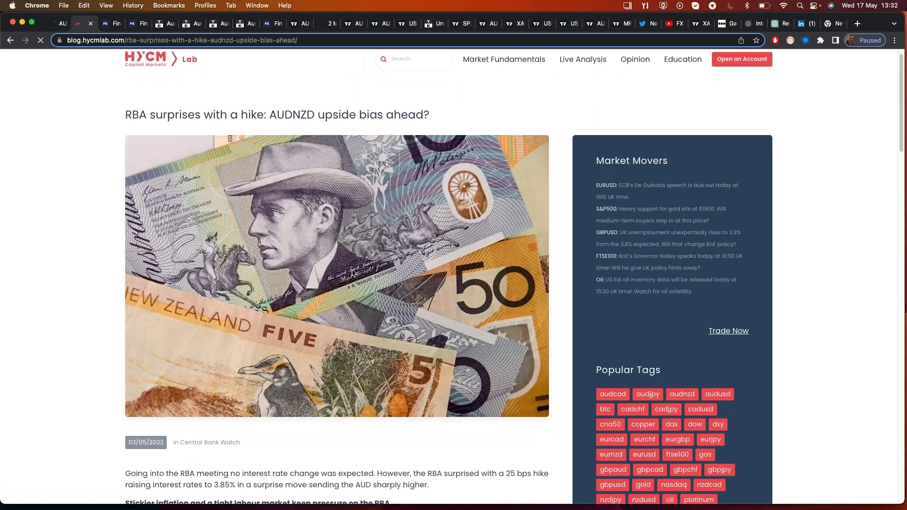
{"action": "scroll", "coordinate": [353, 271], "scroll_direction": "down", "scroll_amount": 2}
{"action": "scroll", "coordinate": [278, 233], "scroll_direction": "down", "scroll_amount": 5}
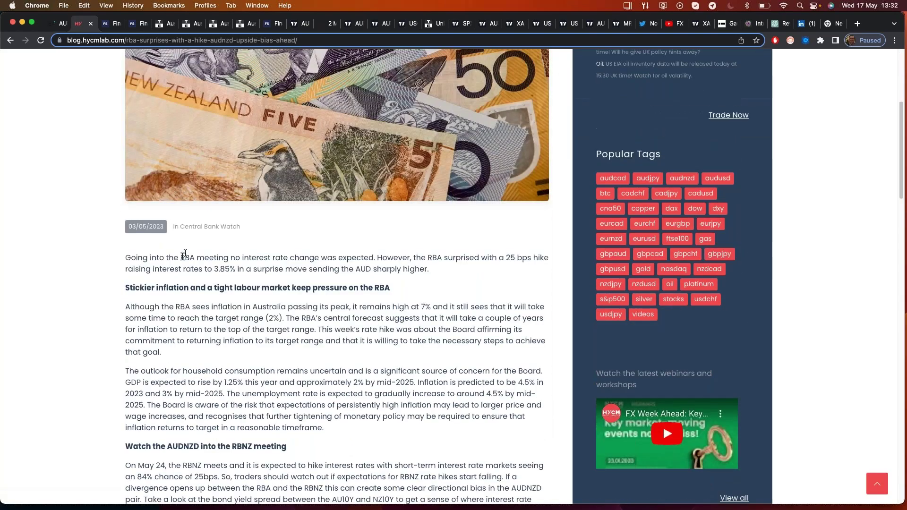
{"action": "scroll", "coordinate": [188, 276], "scroll_direction": "down", "scroll_amount": 8}
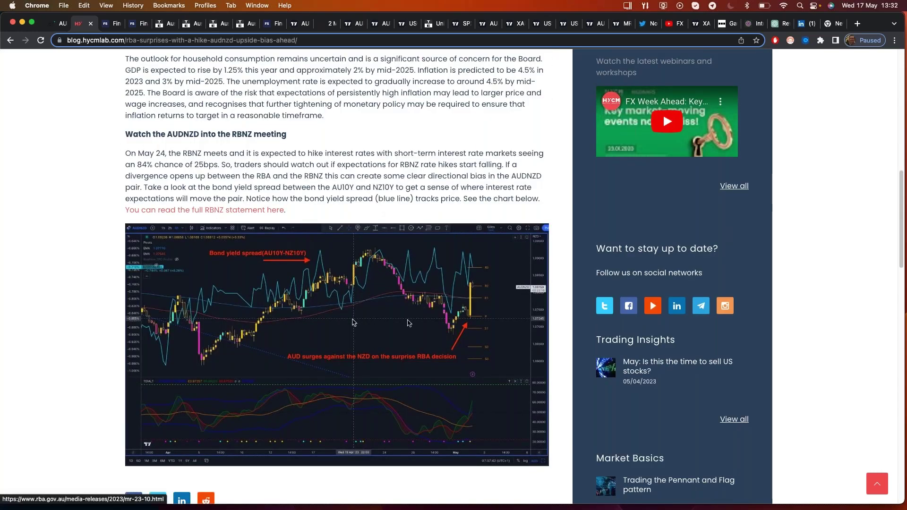
{"action": "scroll", "coordinate": [471, 262], "scroll_direction": "up", "scroll_amount": 8}
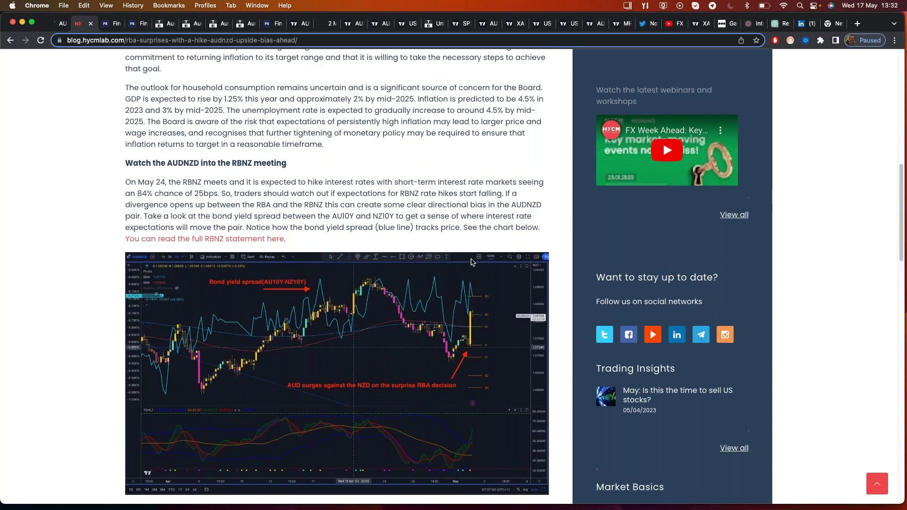
{"action": "scroll", "coordinate": [472, 262], "scroll_direction": "up", "scroll_amount": 5}
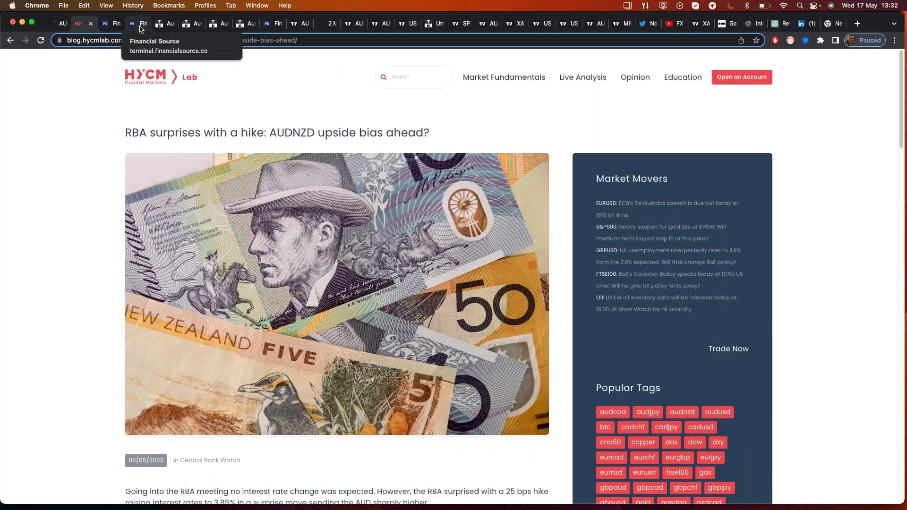
- Back in Financial Source, review the RBA detail's implied rate charts, then close the popup
{"action": "left_click", "coordinate": [141, 28]}
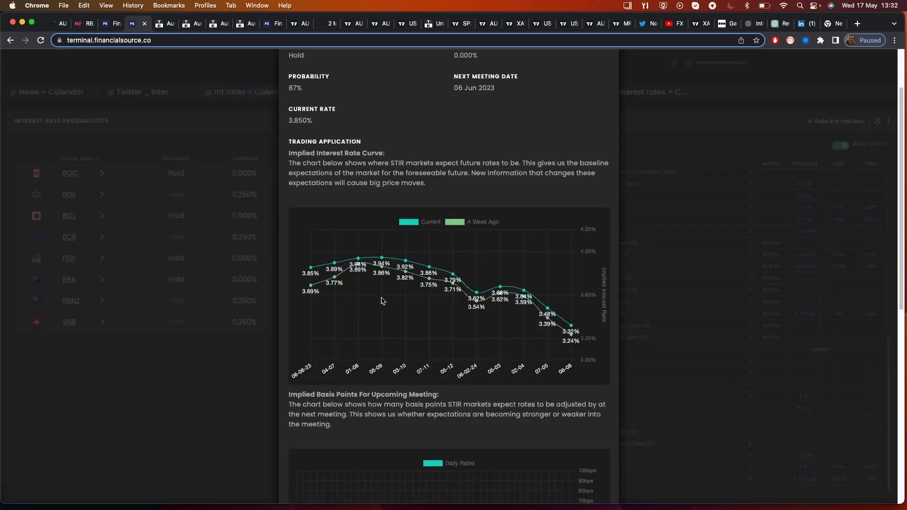
{"action": "scroll", "coordinate": [383, 301], "scroll_direction": "up", "scroll_amount": 1}
{"action": "scroll", "coordinate": [383, 301], "scroll_direction": "up", "scroll_amount": 3}
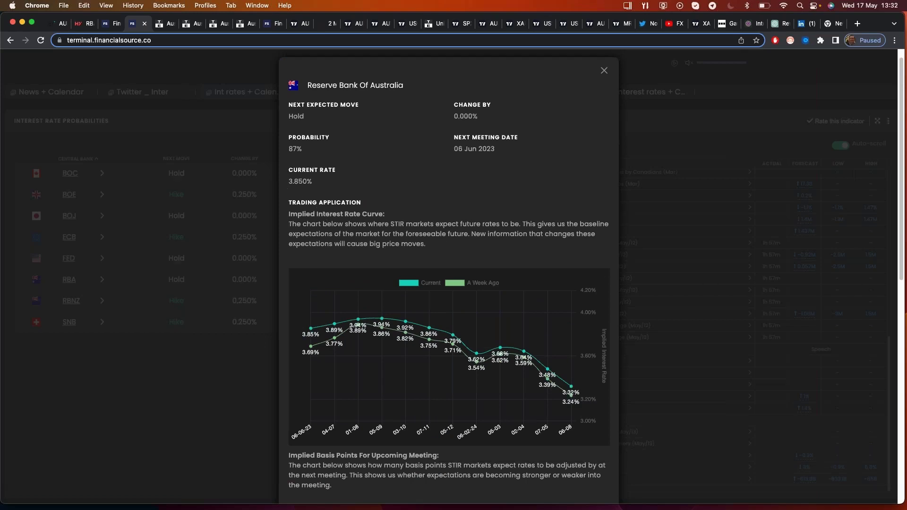
{"action": "scroll", "coordinate": [322, 396], "scroll_direction": "down", "scroll_amount": 1}
{"action": "scroll", "coordinate": [322, 396], "scroll_direction": "down", "scroll_amount": 3}
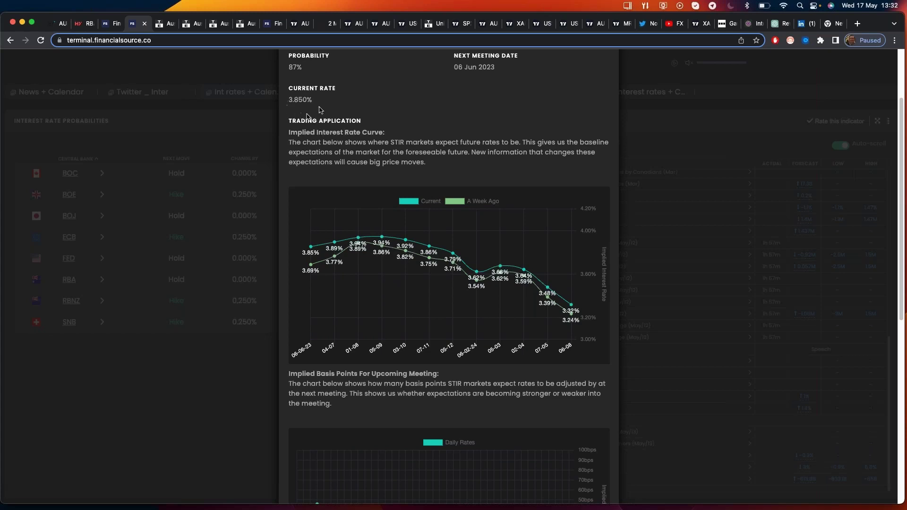
{"action": "scroll", "coordinate": [430, 286], "scroll_direction": "down", "scroll_amount": 1}
{"action": "scroll", "coordinate": [430, 286], "scroll_direction": "down", "scroll_amount": 8}
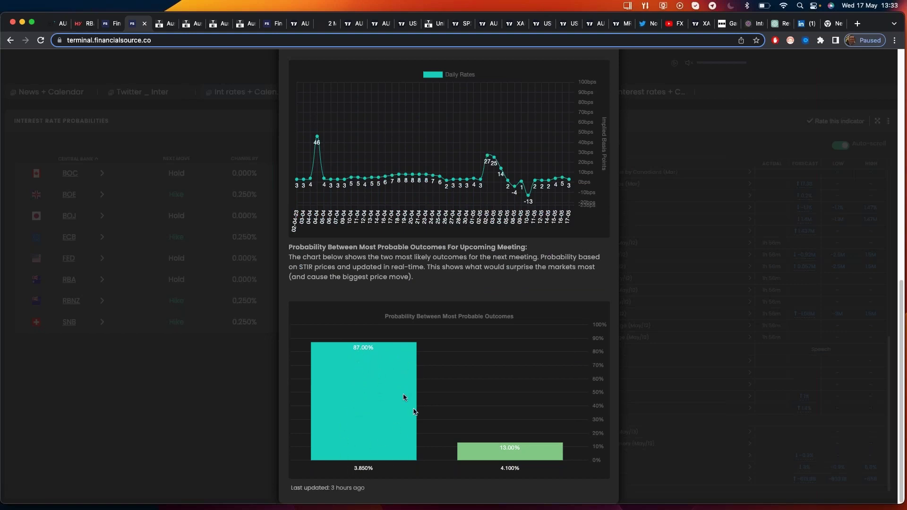
{"action": "scroll", "coordinate": [368, 411], "scroll_direction": "up", "scroll_amount": 9}
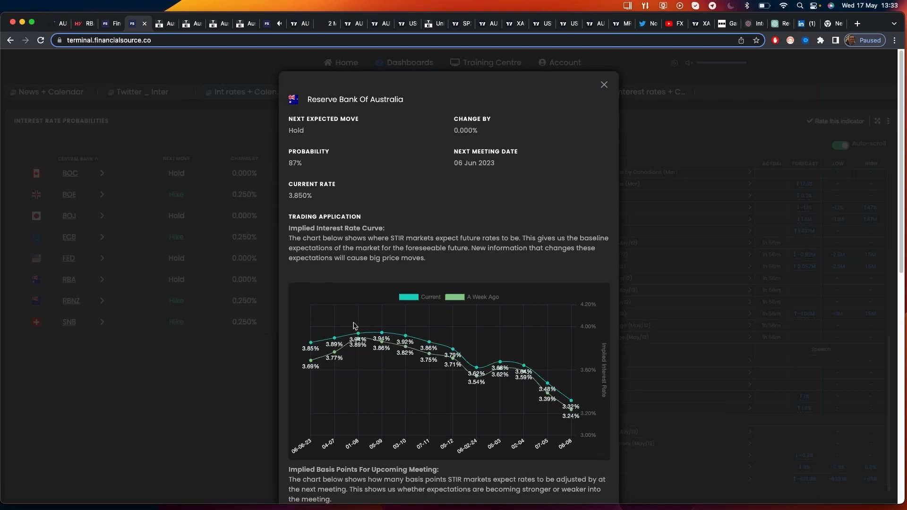
{"action": "scroll", "coordinate": [355, 325], "scroll_direction": "down", "scroll_amount": 5}
{"action": "scroll", "coordinate": [369, 318], "scroll_direction": "up", "scroll_amount": 5}
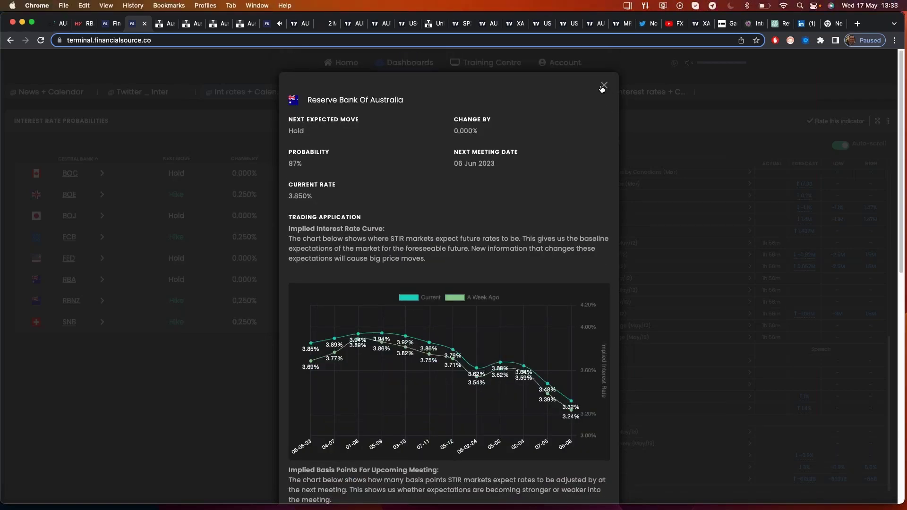
{"action": "left_click", "coordinate": [604, 87]}
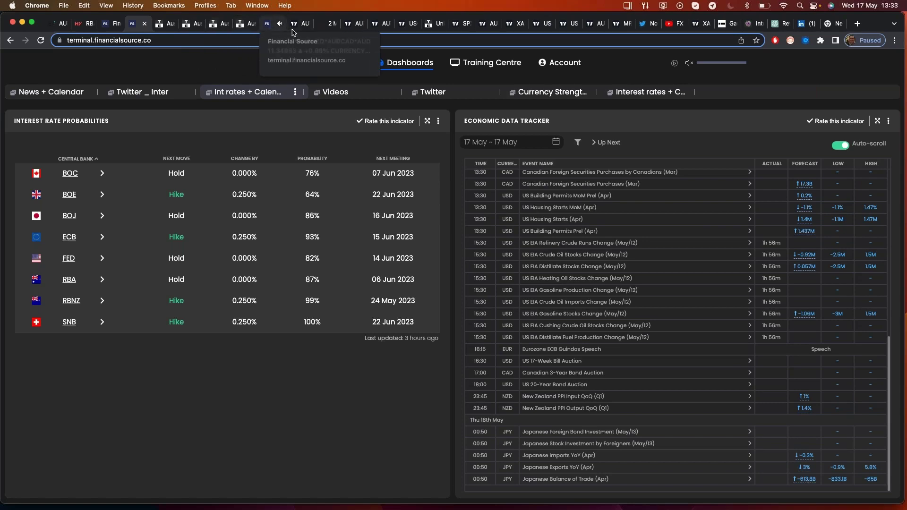
- Open the RBA 2 May 2023 minutes and review the monetary policy considerations and decision
{"action": "left_click", "coordinate": [324, 27]}
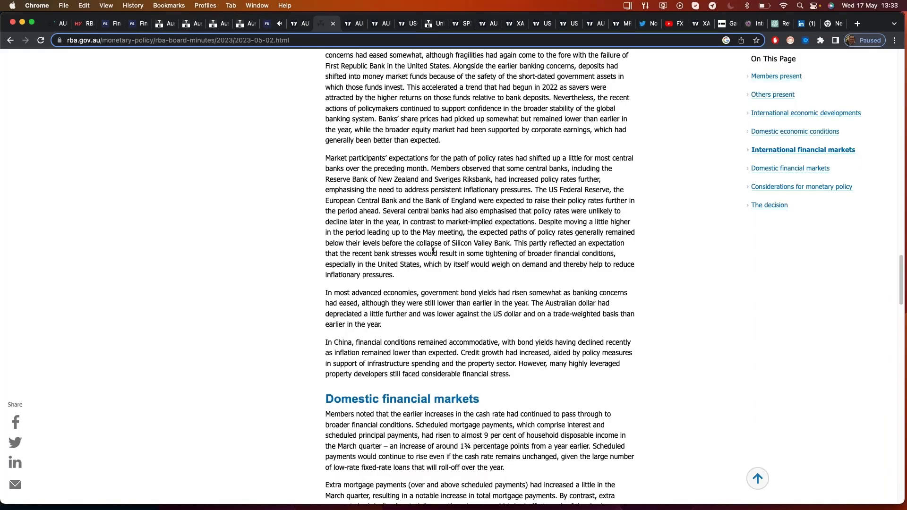
{"action": "scroll", "coordinate": [433, 254], "scroll_direction": "up", "scroll_amount": 6}
{"action": "scroll", "coordinate": [434, 254], "scroll_direction": "up", "scroll_amount": 15}
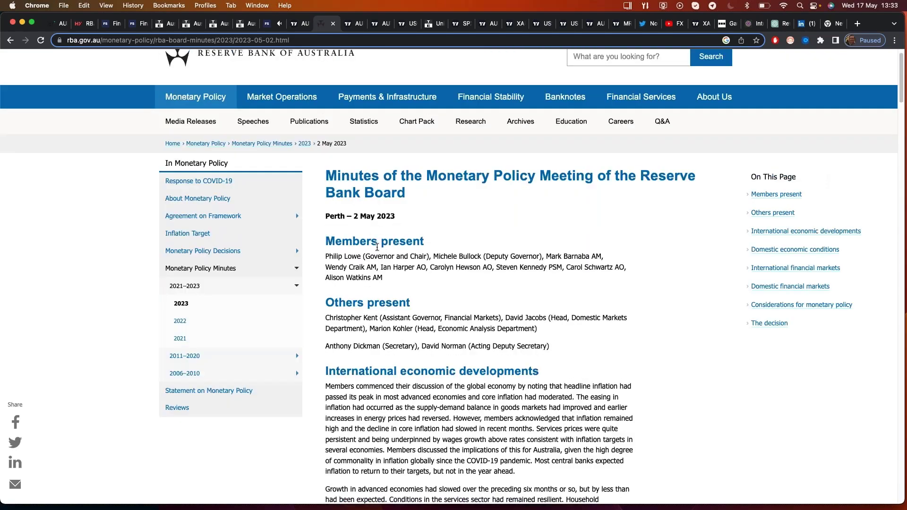
{"action": "scroll", "coordinate": [377, 246], "scroll_direction": "down", "scroll_amount": 15}
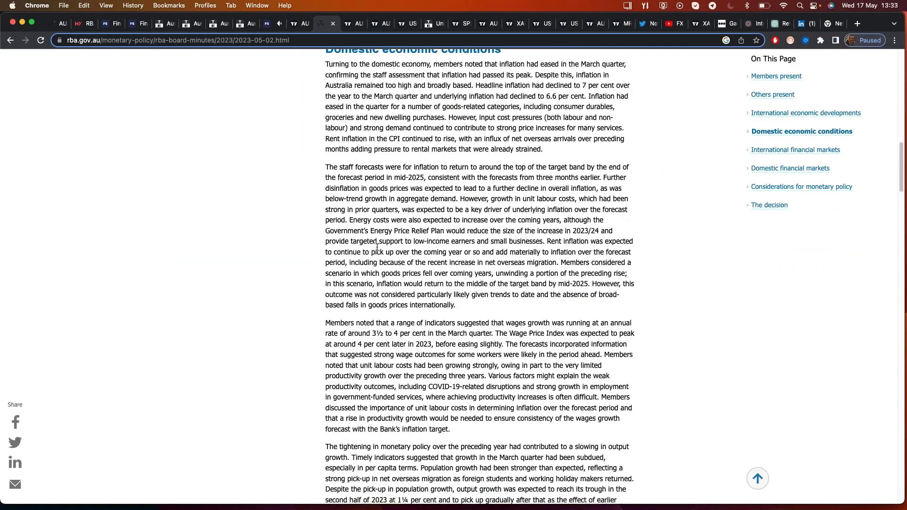
{"action": "scroll", "coordinate": [377, 246], "scroll_direction": "down", "scroll_amount": 20}
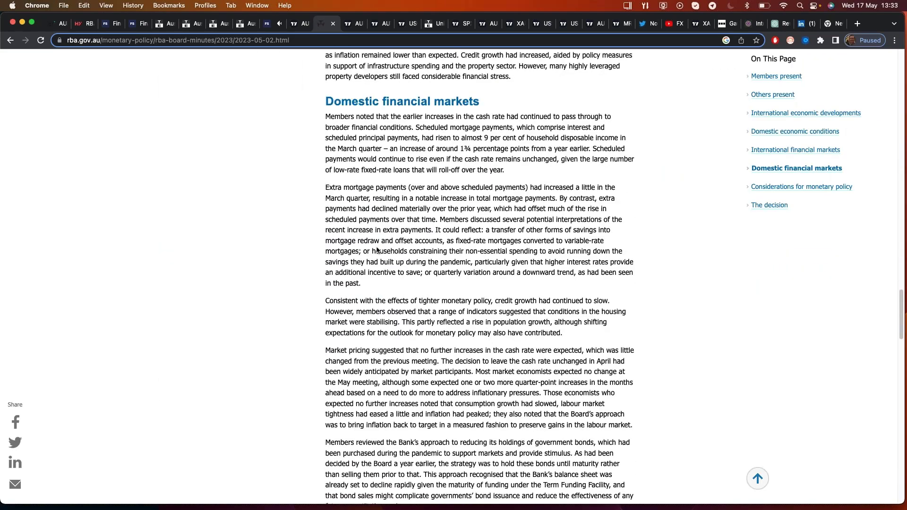
{"action": "scroll", "coordinate": [377, 249], "scroll_direction": "down", "scroll_amount": 15}
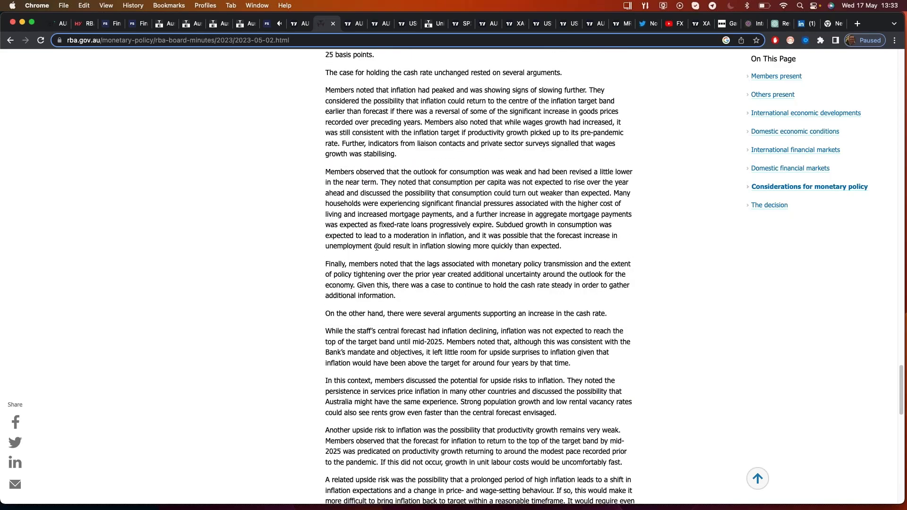
{"action": "scroll", "coordinate": [377, 247], "scroll_direction": "down", "scroll_amount": 10}
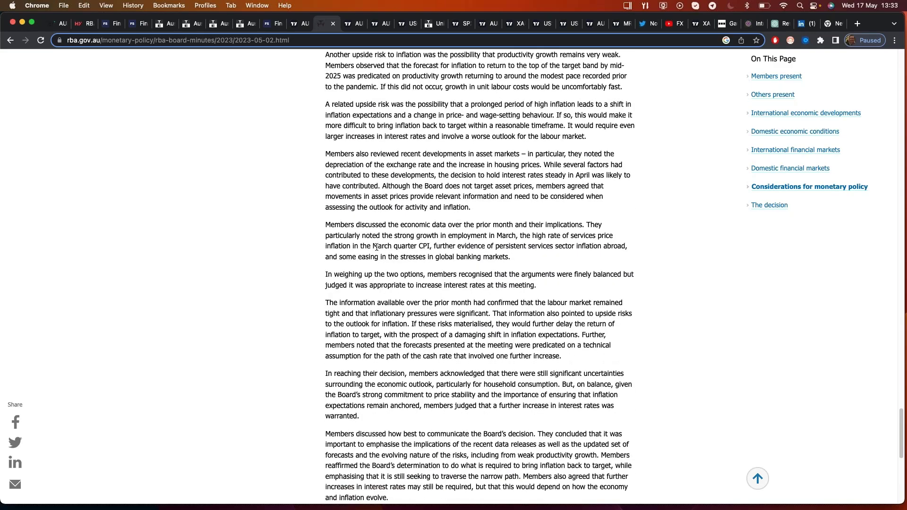
{"action": "scroll", "coordinate": [573, 263], "scroll_direction": "up", "scroll_amount": 2}
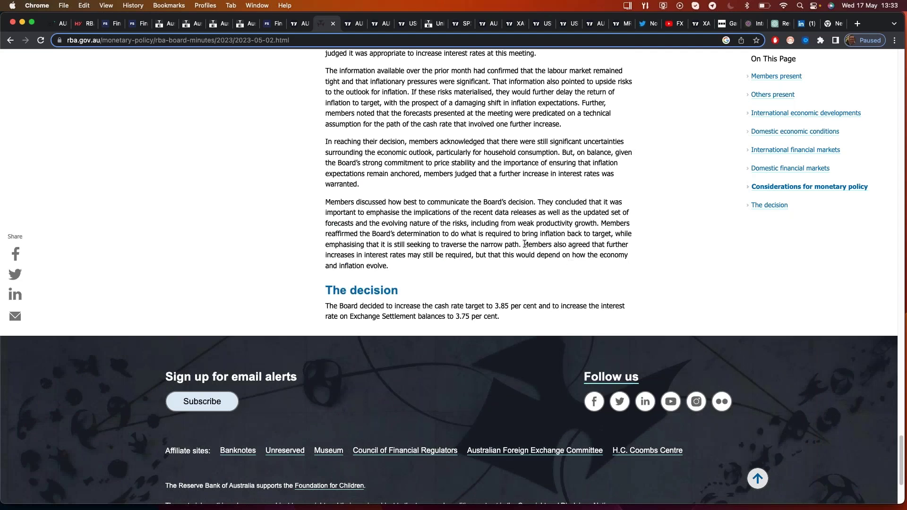
- Highlight the sentence saying further rate increases 'may still be required'
{"action": "left_click_drag", "start_coordinate": [524, 244], "coordinate": [593, 267]}
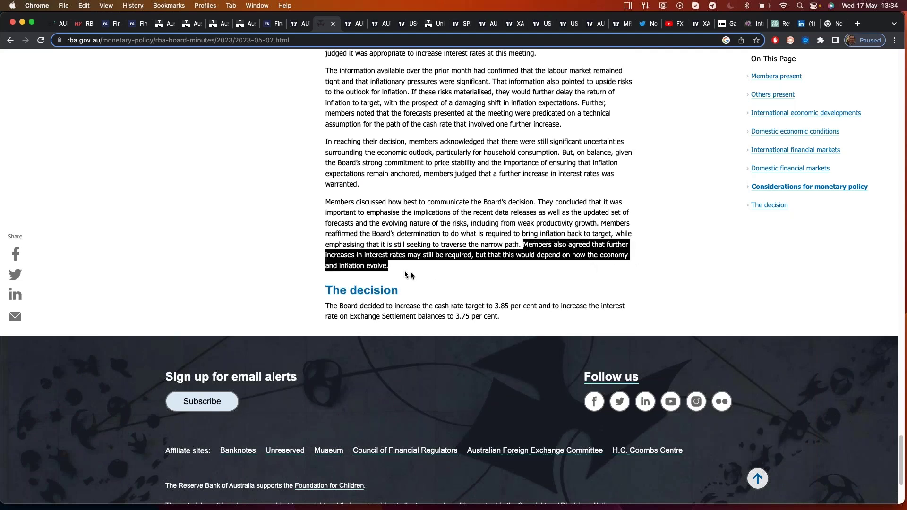
{"action": "left_click_drag", "start_coordinate": [406, 255], "coordinate": [468, 255]}
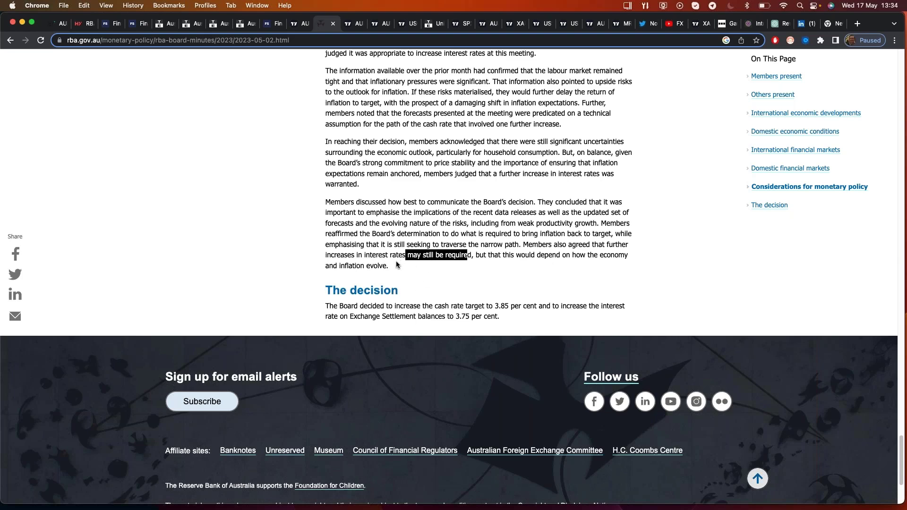
{"action": "scroll", "coordinate": [423, 247], "scroll_direction": "up", "scroll_amount": 2}
{"action": "scroll", "coordinate": [423, 247], "scroll_direction": "up", "scroll_amount": 20}
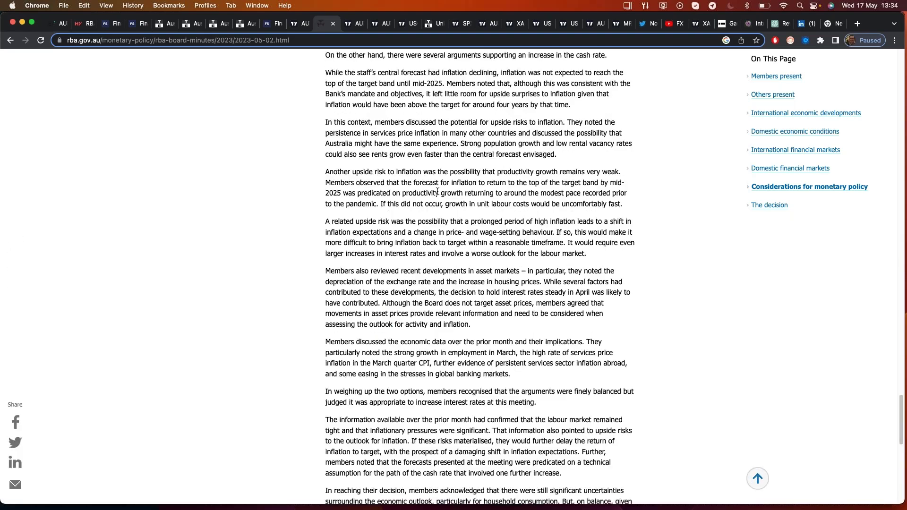
- Open the Reserve Bank of Australia detail showing the 87% hold probability
{"action": "left_click", "coordinate": [113, 27]}
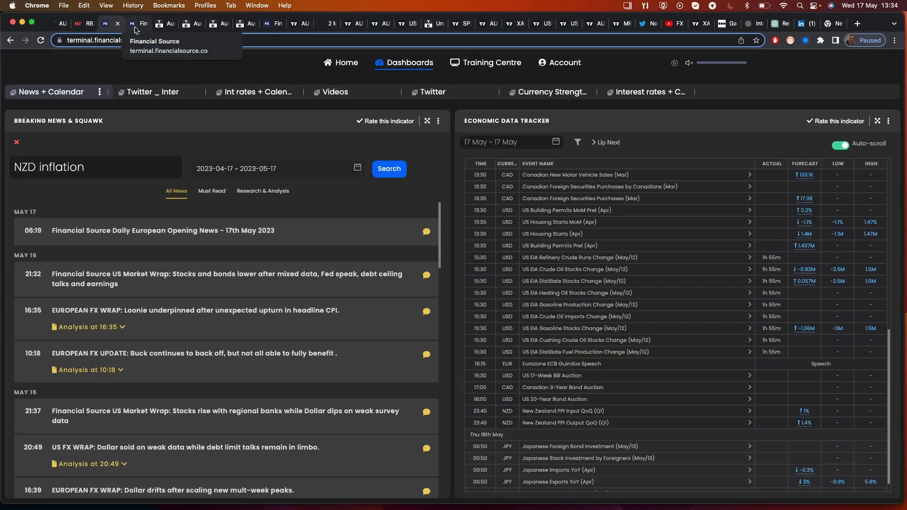
{"action": "left_click", "coordinate": [136, 28]}
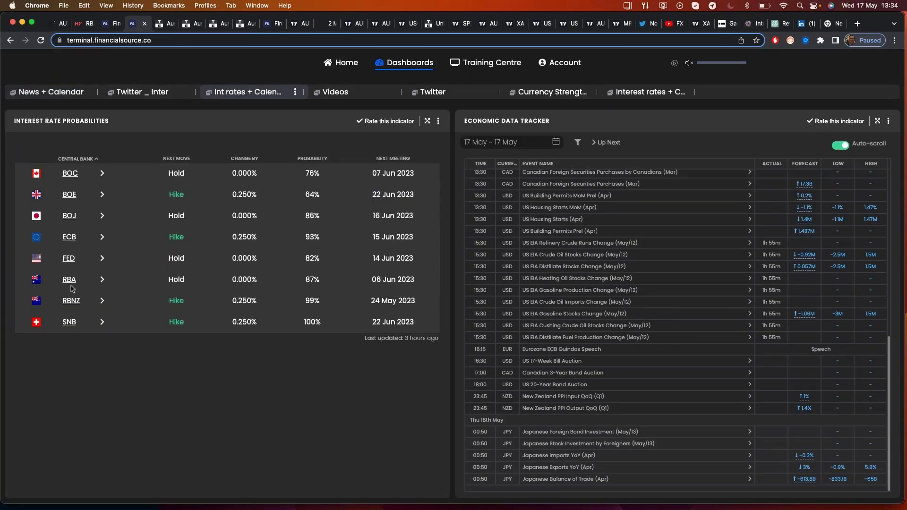
{"action": "left_click", "coordinate": [94, 285]}
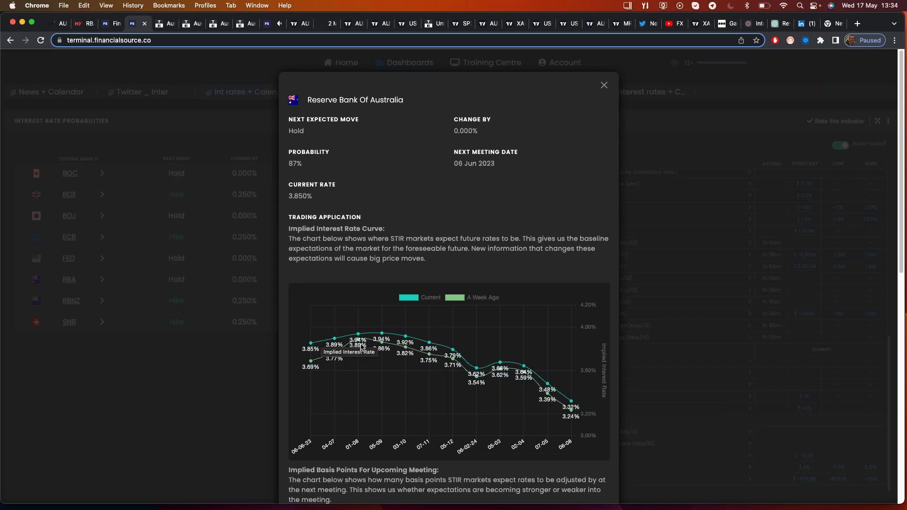
- Review the NZD inflation news results, then go back to the AUD basket chart
{"action": "left_click", "coordinate": [115, 30]}
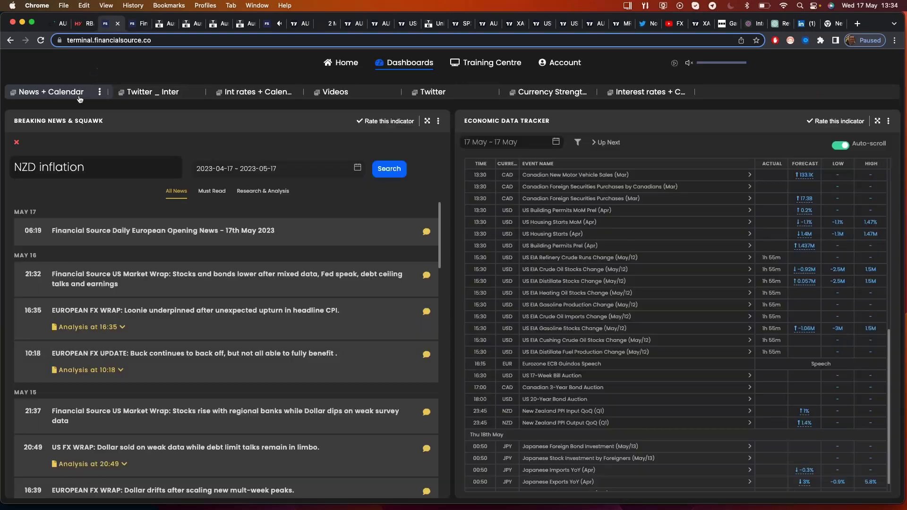
{"action": "scroll", "coordinate": [70, 322], "scroll_direction": "down", "scroll_amount": 4}
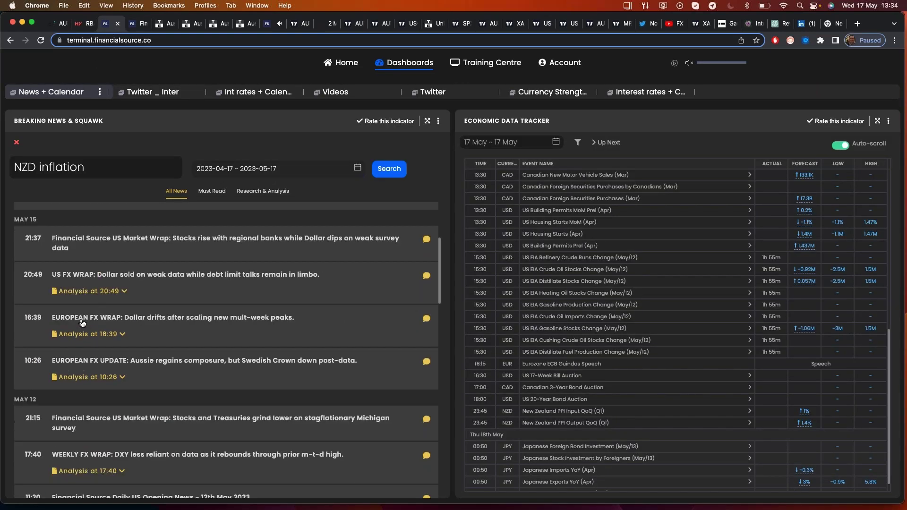
{"action": "scroll", "coordinate": [84, 323], "scroll_direction": "down", "scroll_amount": 2}
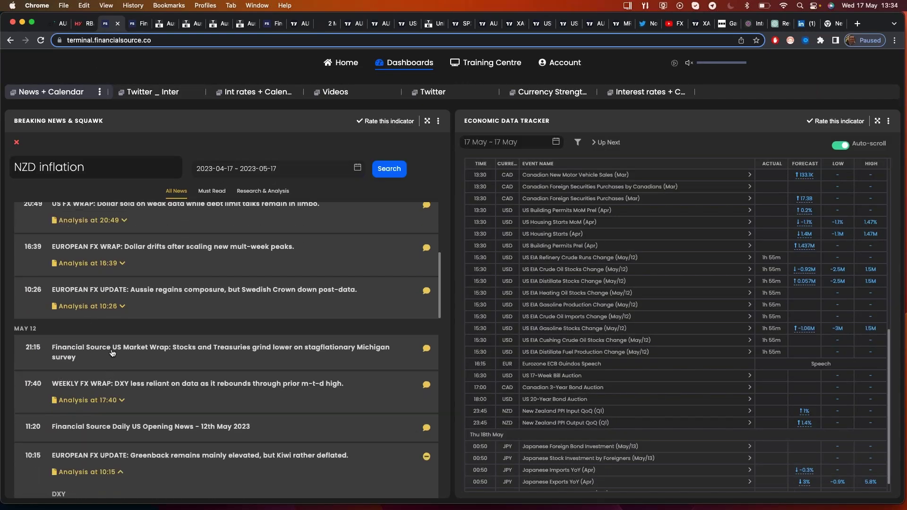
{"action": "scroll", "coordinate": [112, 353], "scroll_direction": "down", "scroll_amount": 2}
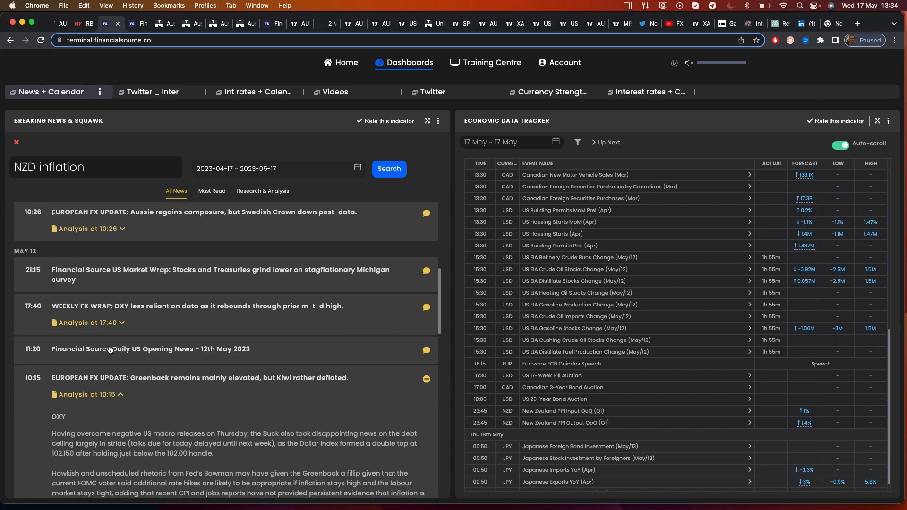
{"action": "scroll", "coordinate": [111, 350], "scroll_direction": "down", "scroll_amount": 2}
{"action": "scroll", "coordinate": [144, 361], "scroll_direction": "down", "scroll_amount": 5}
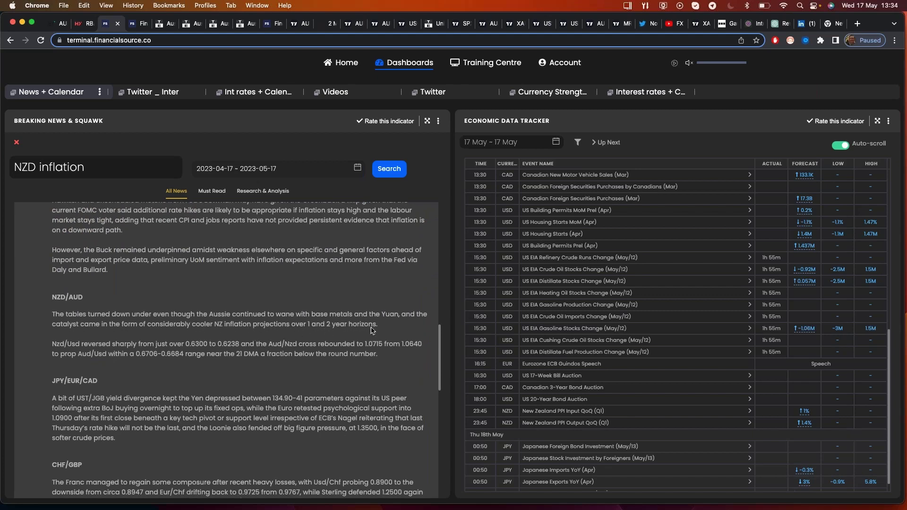
{"action": "left_click", "coordinate": [297, 24]}
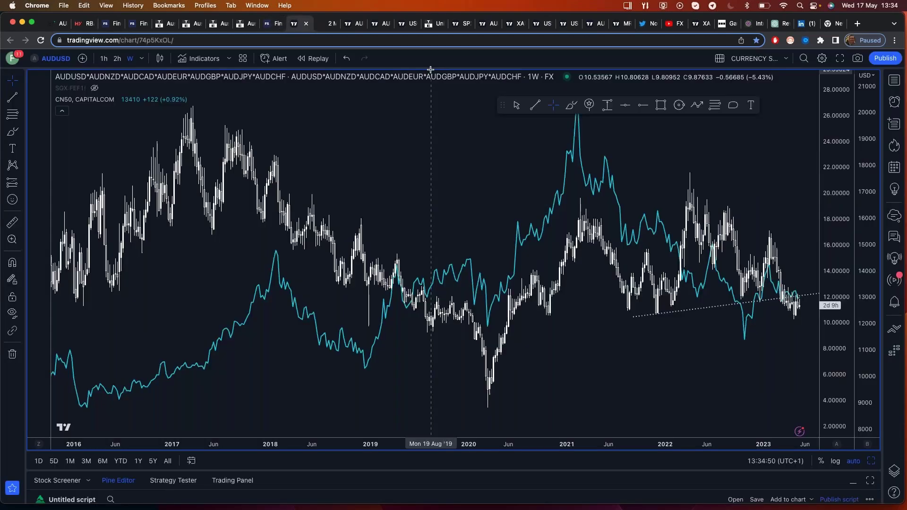
- Bring up the AUDNZD daily chart, zoomed on its descending trendline and 1.06 support zone
{"action": "left_click", "coordinate": [351, 25]}
{"action": "scroll", "coordinate": [619, 279], "scroll_direction": "up", "scroll_amount": 2}
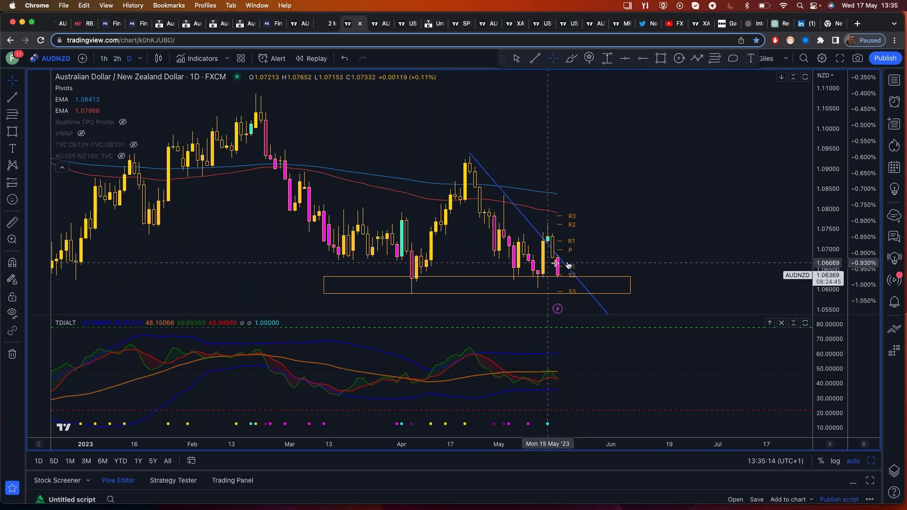
- Unhide the AU10Y-NZ10Y yield spread line and zoom to compare it with AUDNZD price
{"action": "mouse_move", "coordinate": [120, 158]}
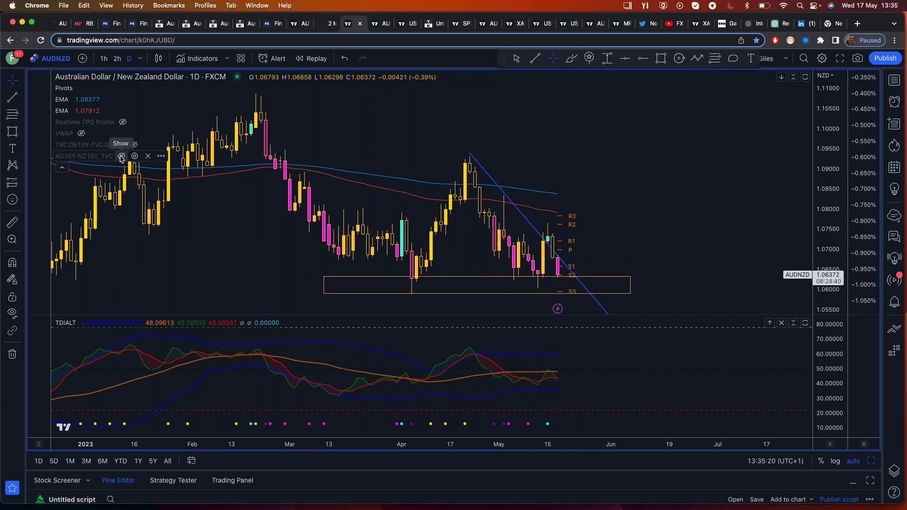
{"action": "left_click", "coordinate": [122, 156]}
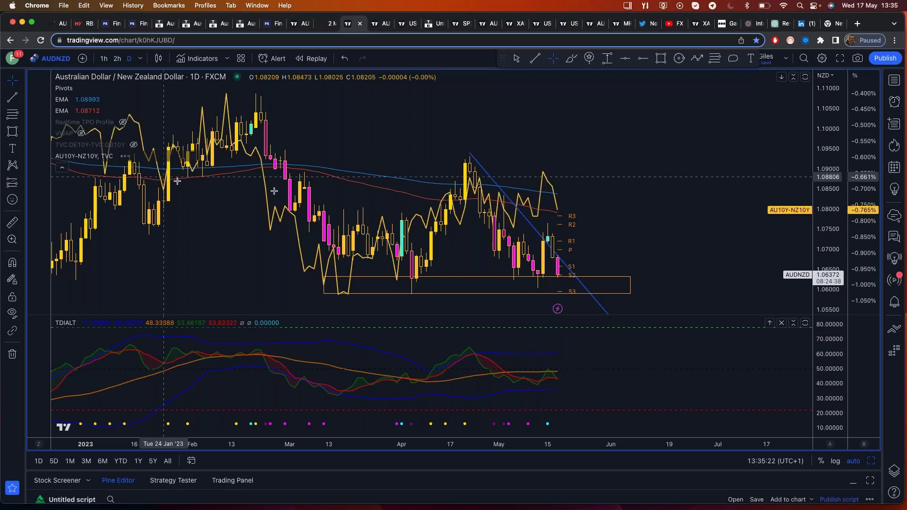
{"action": "scroll", "coordinate": [448, 221], "scroll_direction": "down", "scroll_amount": 1}
{"action": "scroll", "coordinate": [448, 222], "scroll_direction": "up", "scroll_amount": 1}
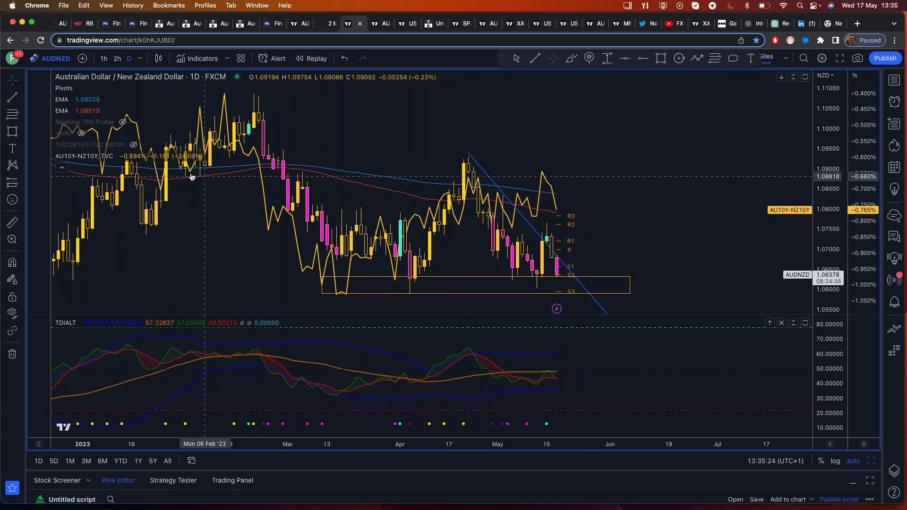
{"action": "mouse_move", "coordinate": [69, 163]}
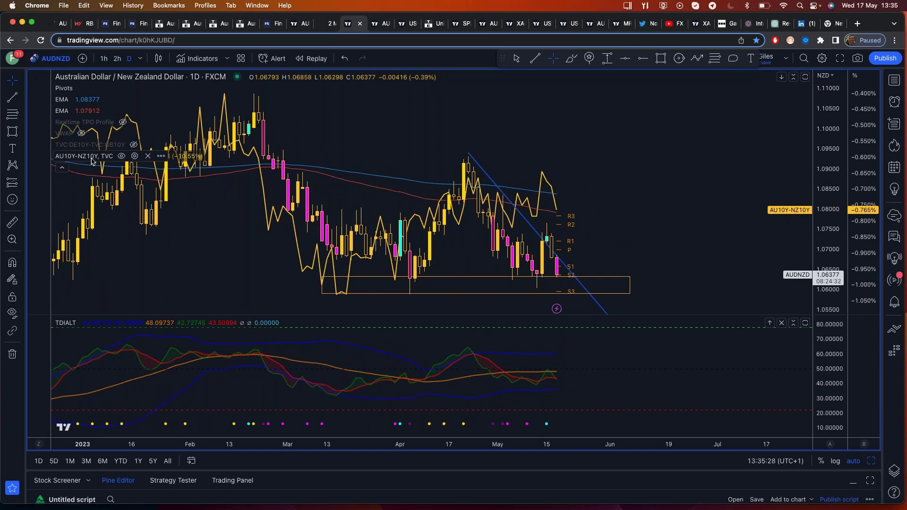
{"action": "scroll", "coordinate": [385, 204], "scroll_direction": "down", "scroll_amount": 2}
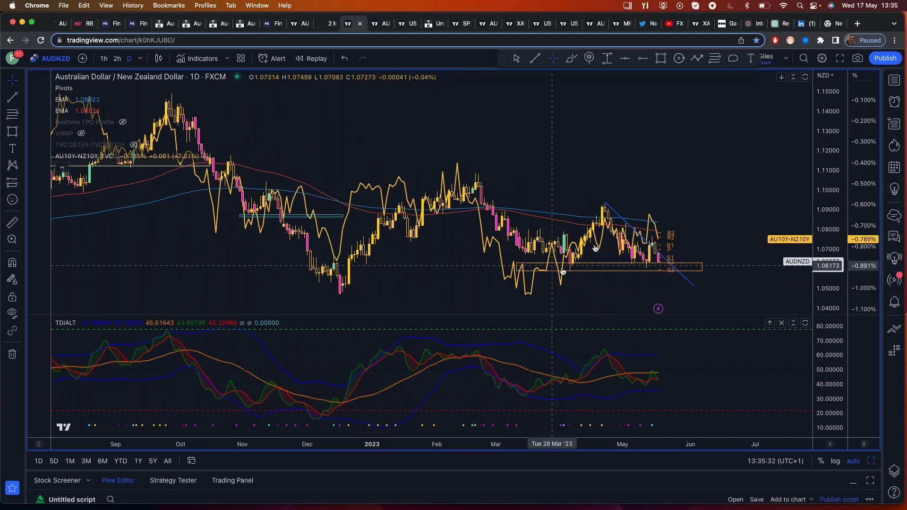
{"action": "scroll", "coordinate": [601, 238], "scroll_direction": "down", "scroll_amount": 2}
{"action": "scroll", "coordinate": [602, 238], "scroll_direction": "down", "scroll_amount": 2}
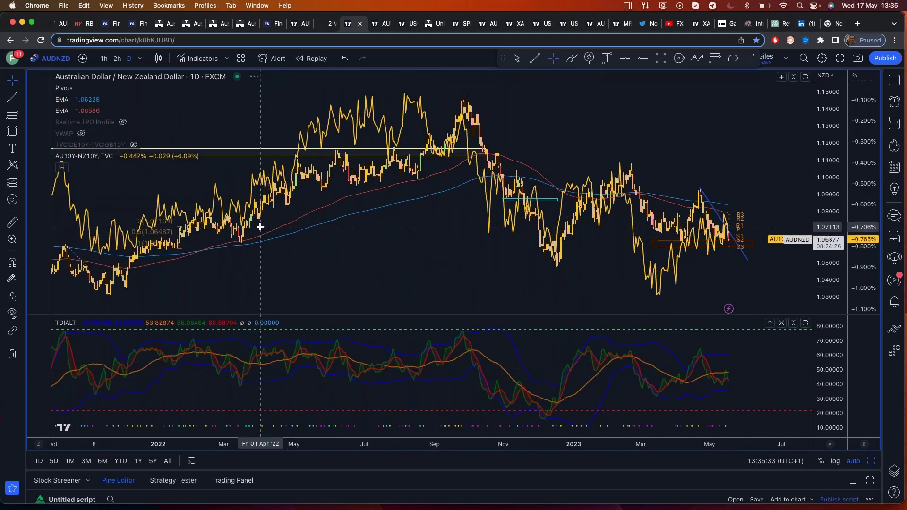
{"action": "scroll", "coordinate": [236, 259], "scroll_direction": "up", "scroll_amount": 6}
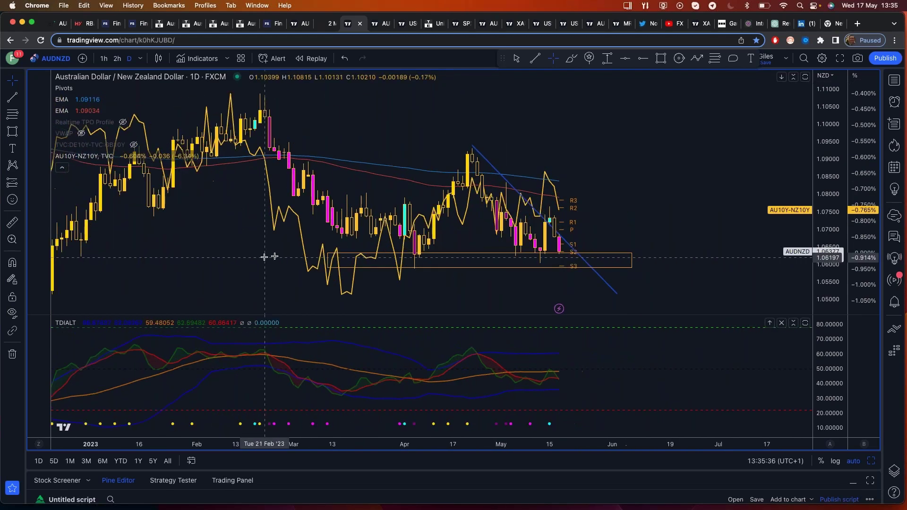
{"action": "scroll", "coordinate": [420, 249], "scroll_direction": "up", "scroll_amount": 2}
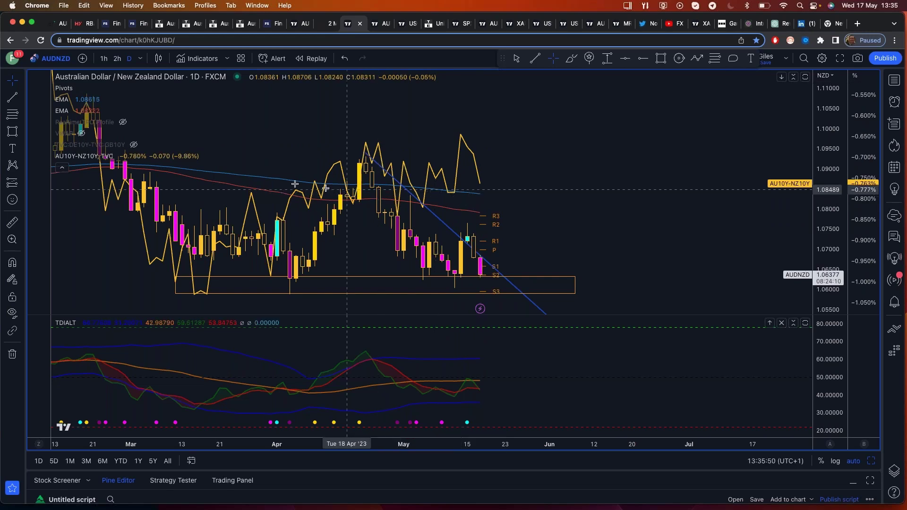
{"action": "scroll", "coordinate": [250, 155], "scroll_direction": "up", "scroll_amount": 3}
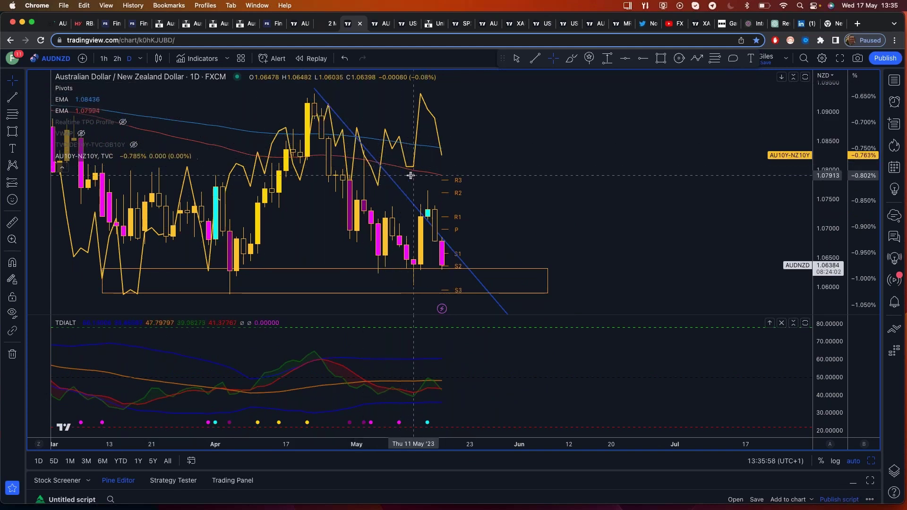
{"action": "left_click", "coordinate": [245, 79]}
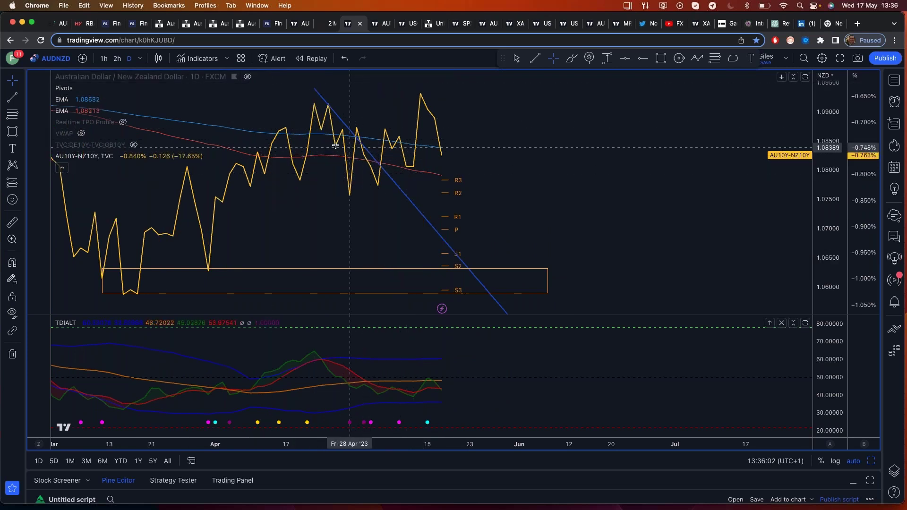
{"action": "left_click", "coordinate": [6, 98]}
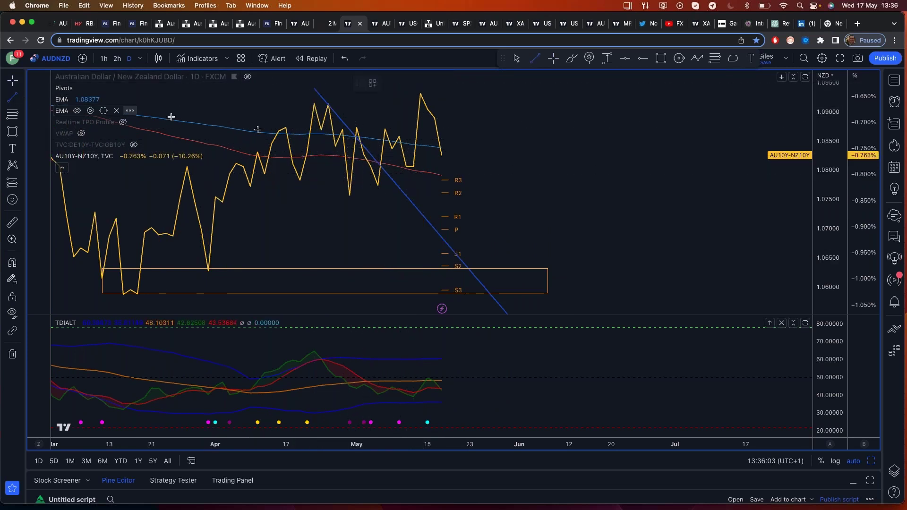
{"action": "left_click", "coordinate": [314, 102]}
{"action": "left_click", "coordinate": [477, 165]}
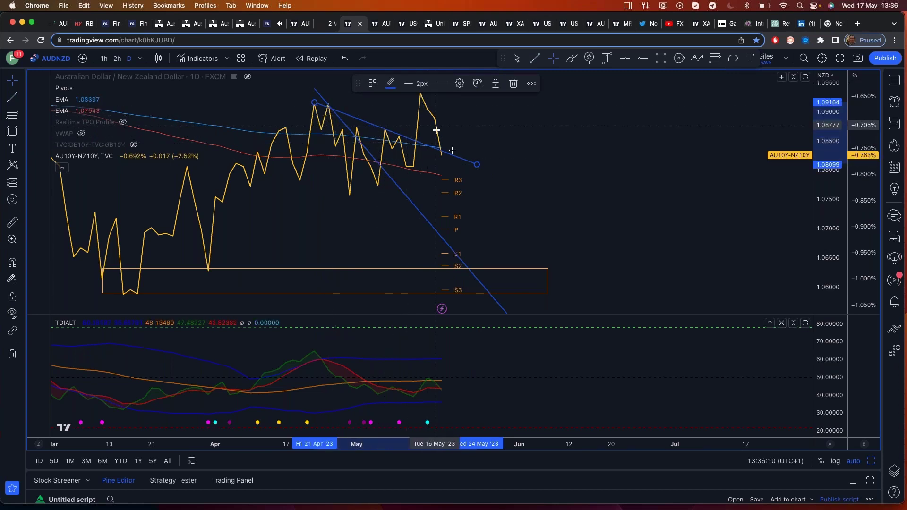
{"action": "key", "text": "Delete"}
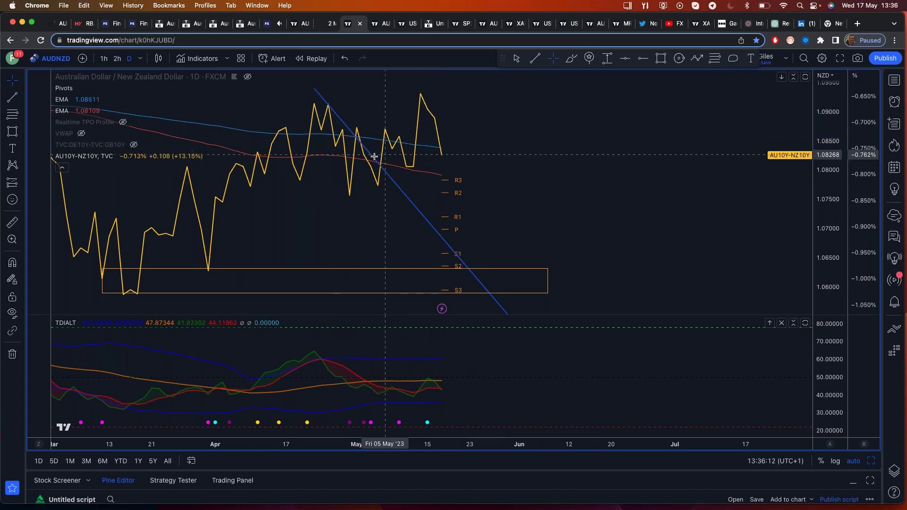
{"action": "left_click", "coordinate": [249, 77]}
{"action": "scroll", "coordinate": [382, 290], "scroll_direction": "down", "scroll_amount": 3}
{"action": "scroll", "coordinate": [469, 278], "scroll_direction": "up", "scroll_amount": 3}
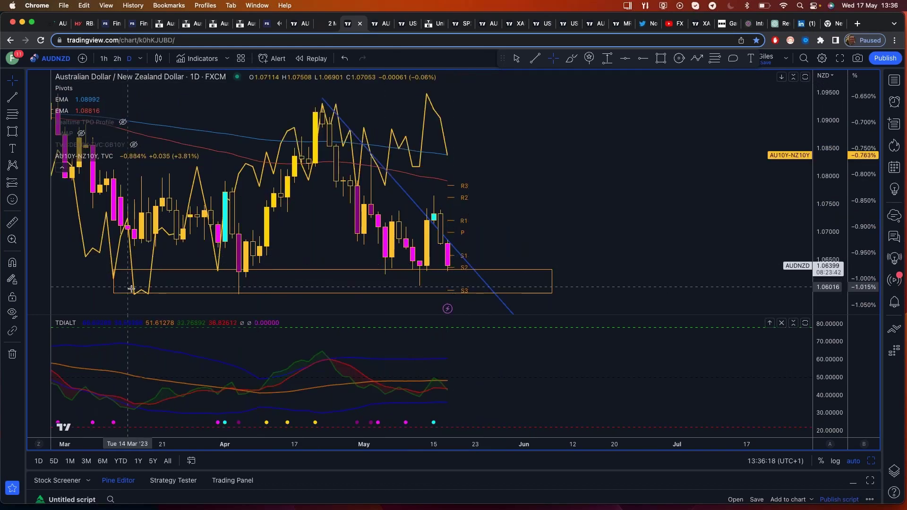
{"action": "scroll", "coordinate": [424, 297], "scroll_direction": "down", "scroll_amount": 5}
{"action": "scroll", "coordinate": [551, 269], "scroll_direction": "up", "scroll_amount": 3}
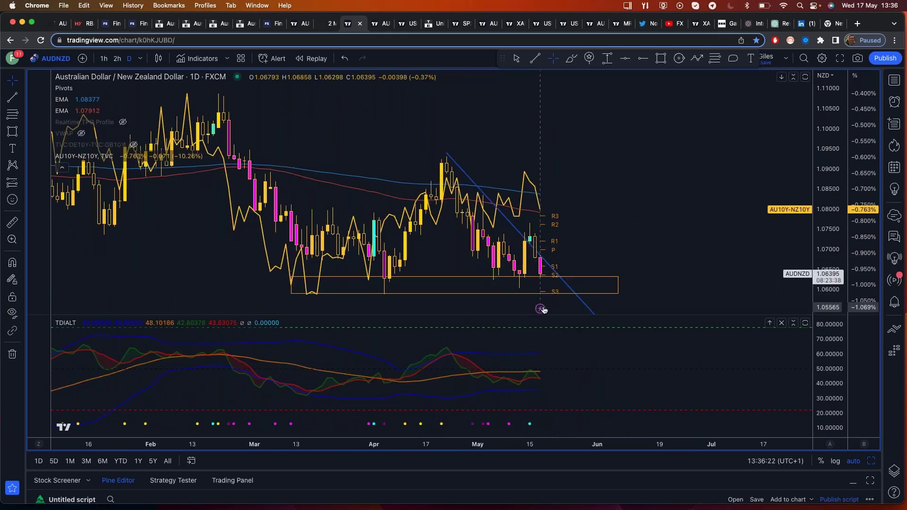
{"action": "left_click", "coordinate": [500, 278]}
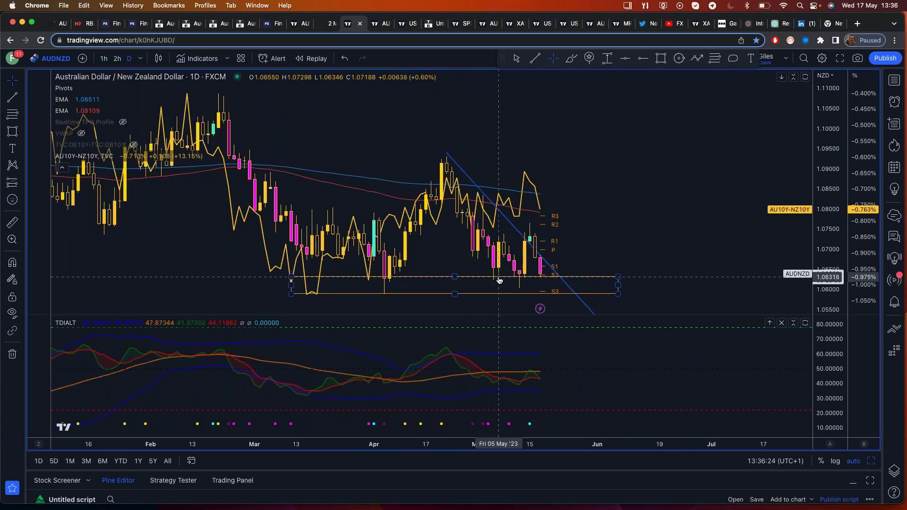
{"action": "left_click", "coordinate": [542, 276]}
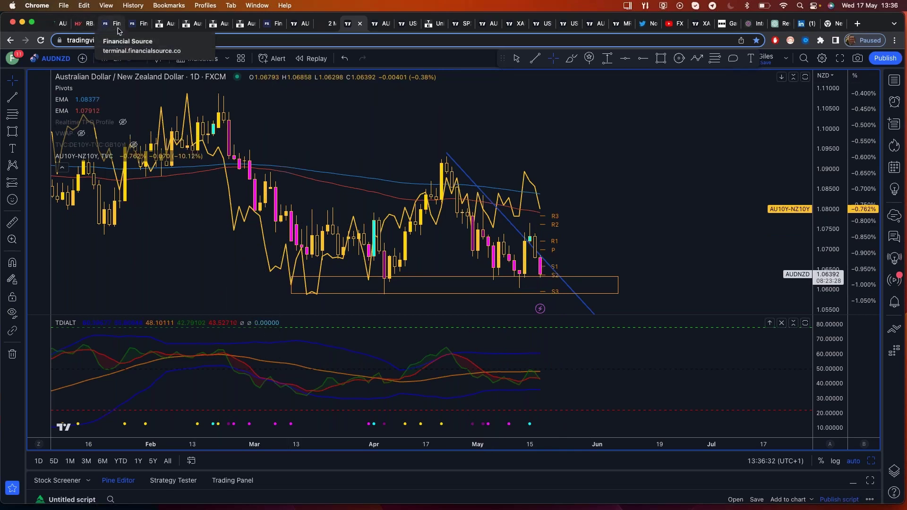
- Bring up Trading Economics' Australia Inflation Rate page showing Q1 2023 CPI at 7.0%
{"action": "left_click", "coordinate": [166, 25]}
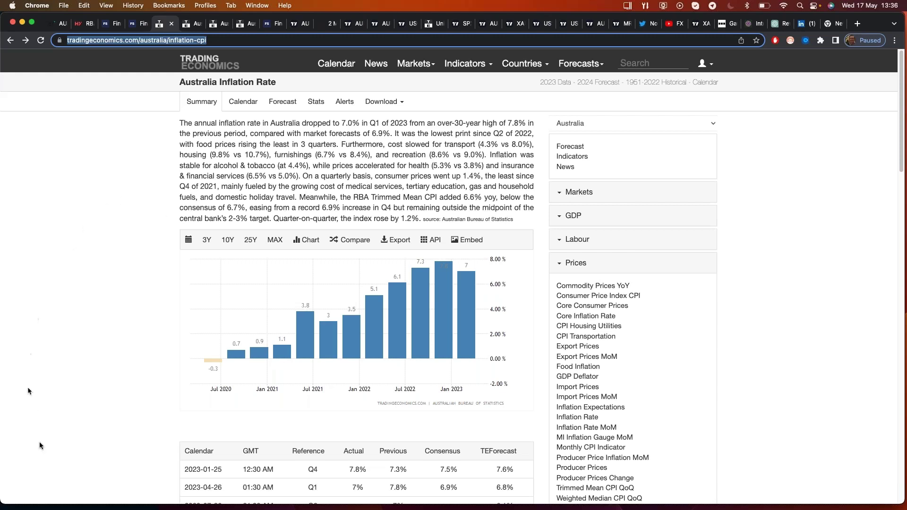
{"action": "scroll", "coordinate": [457, 216], "scroll_direction": "down", "scroll_amount": 3}
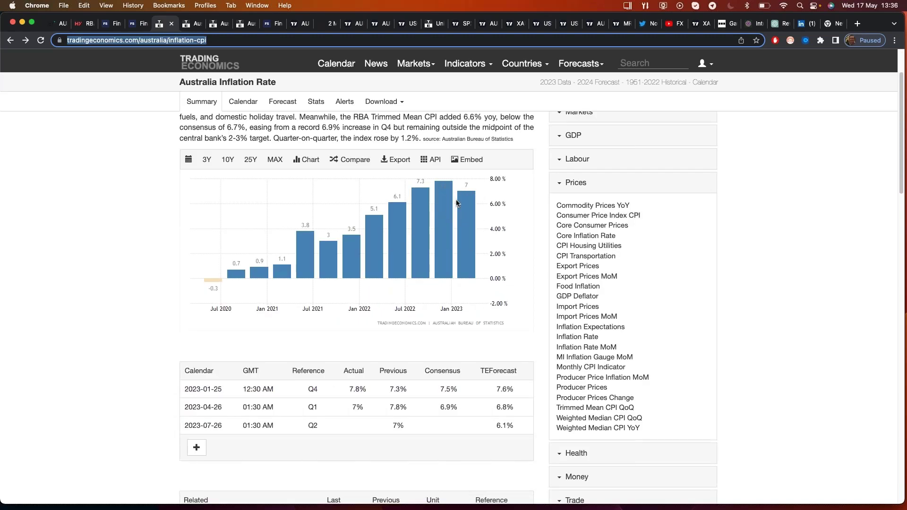
{"action": "scroll", "coordinate": [457, 203], "scroll_direction": "up", "scroll_amount": 1}
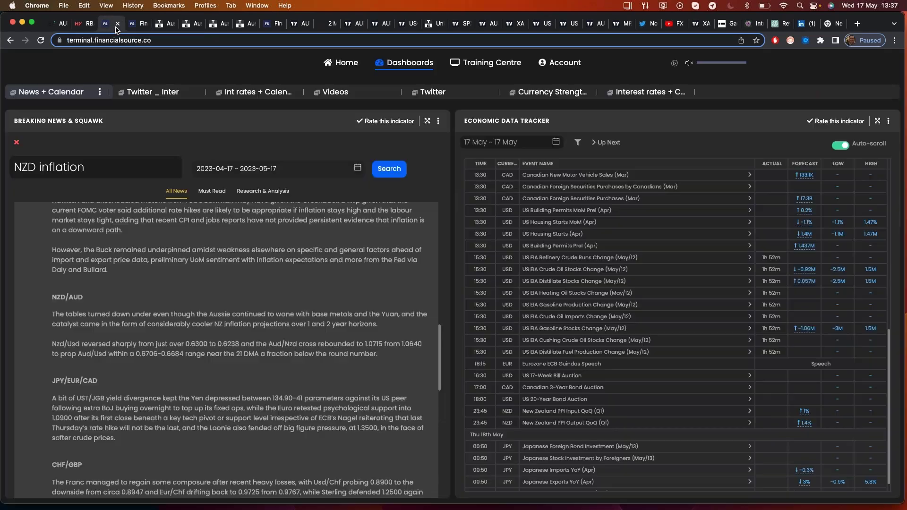
- Return to the Financial Source interest rate dashboard and close the RBA detail popup
{"action": "left_click", "coordinate": [116, 26]}
{"action": "scroll", "coordinate": [539, 273], "scroll_direction": "up", "scroll_amount": 5}
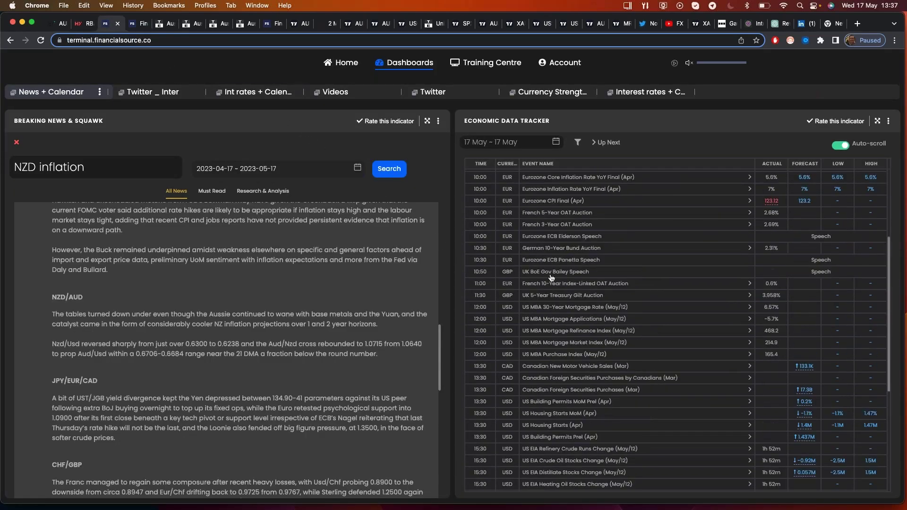
{"action": "scroll", "coordinate": [552, 276], "scroll_direction": "up", "scroll_amount": 4}
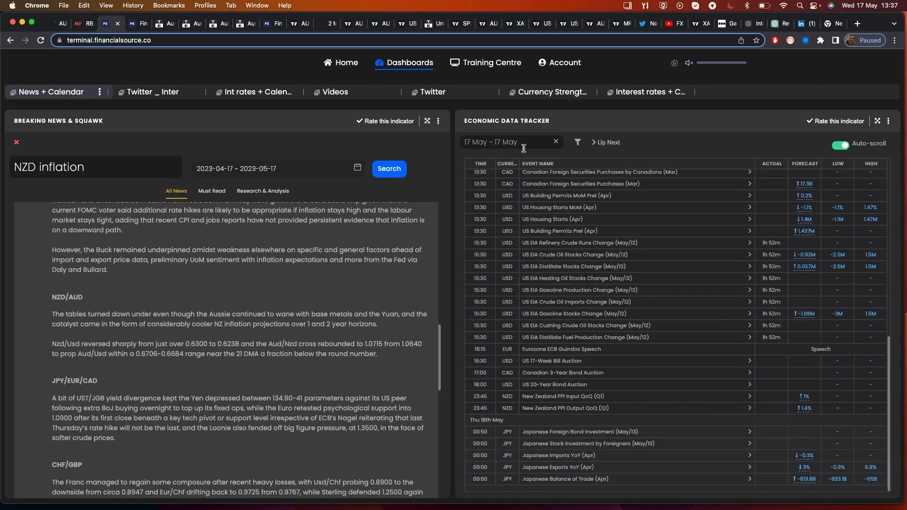
{"action": "left_click", "coordinate": [136, 23]}
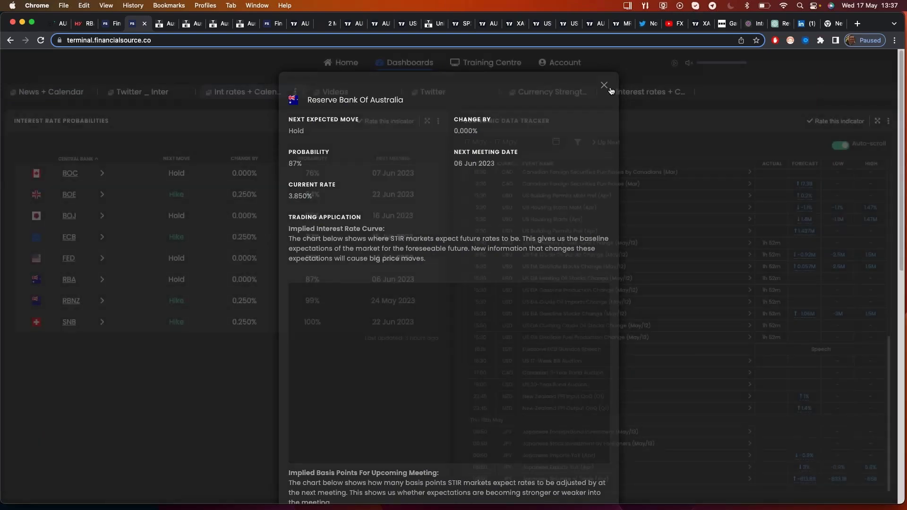
{"action": "left_click", "coordinate": [604, 85]}
- Set the economic data tracker's date range to 18 May only
{"action": "left_click", "coordinate": [517, 143]}
{"action": "left_click", "coordinate": [403, 221]}
{"action": "left_click", "coordinate": [402, 221]}
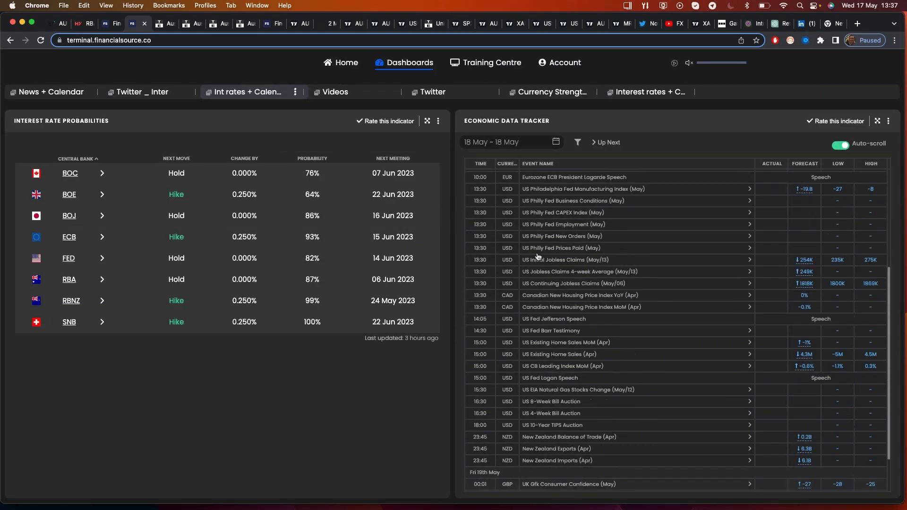
- Expand the Economic Data Tracker to full screen, listing the 18 May events
{"action": "left_click", "coordinate": [877, 121]}
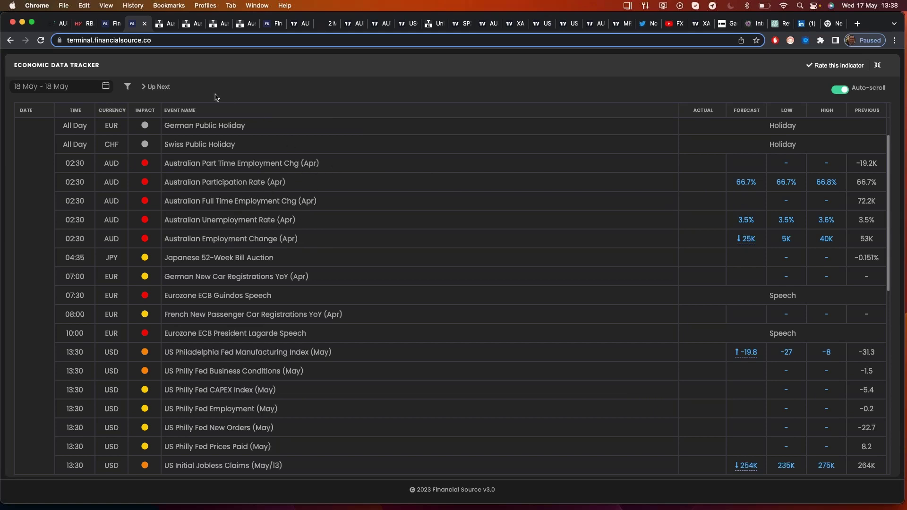
- Glance at the AUD basket and AUDNZD charts, then return to the full-screen 18 May tracker
{"action": "left_click", "coordinate": [302, 27]}
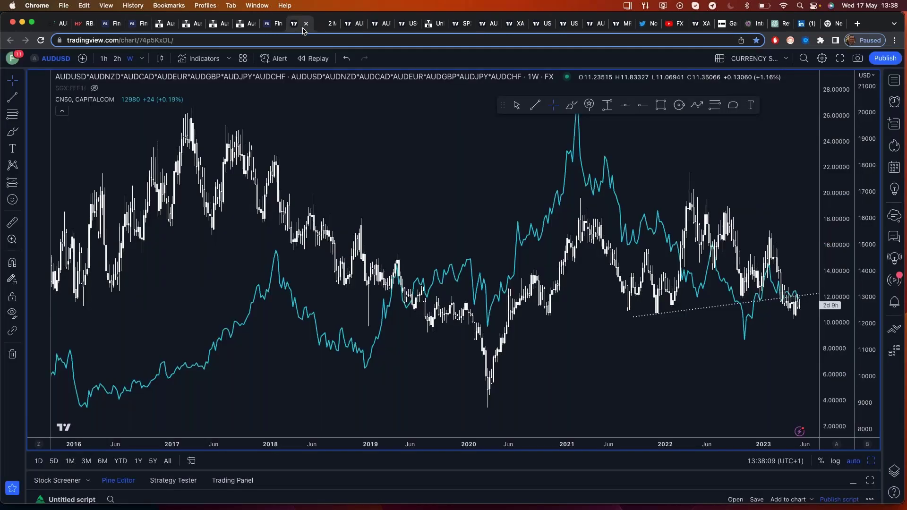
{"action": "left_click", "coordinate": [350, 24]}
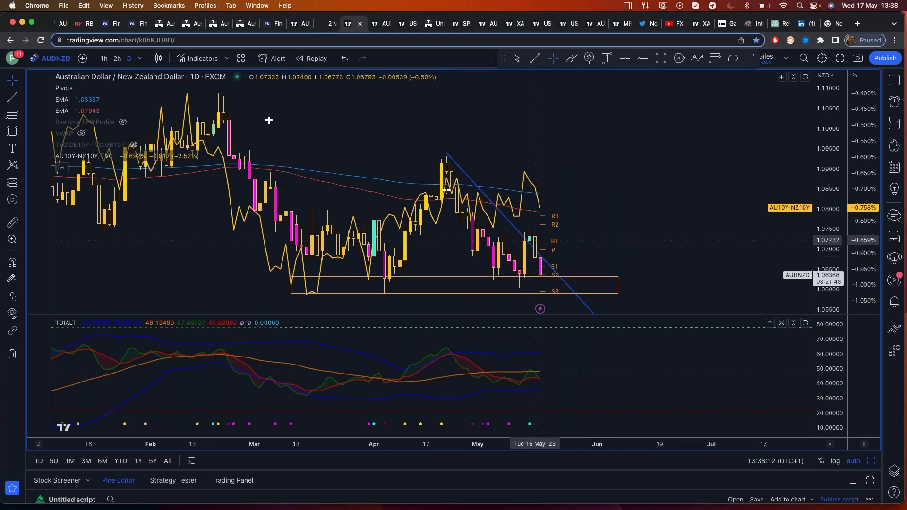
{"action": "left_click", "coordinate": [110, 28]}
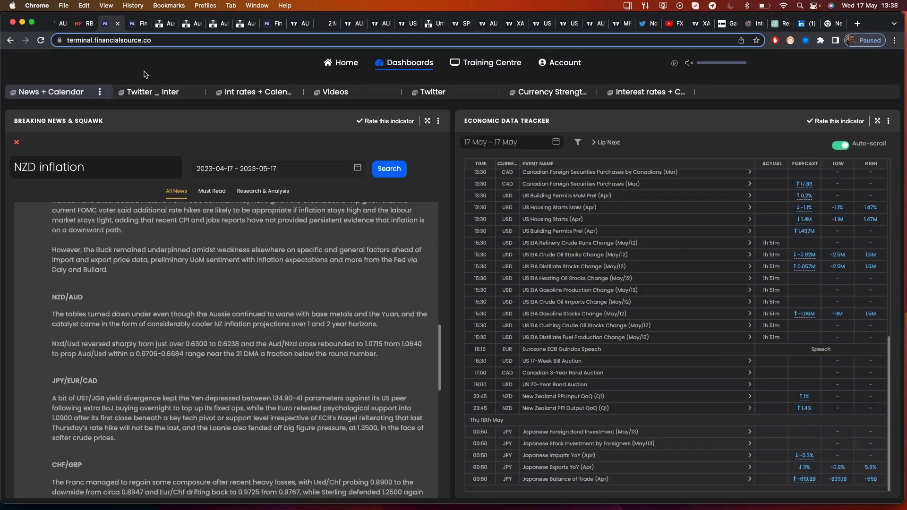
{"action": "left_click", "coordinate": [140, 25]}
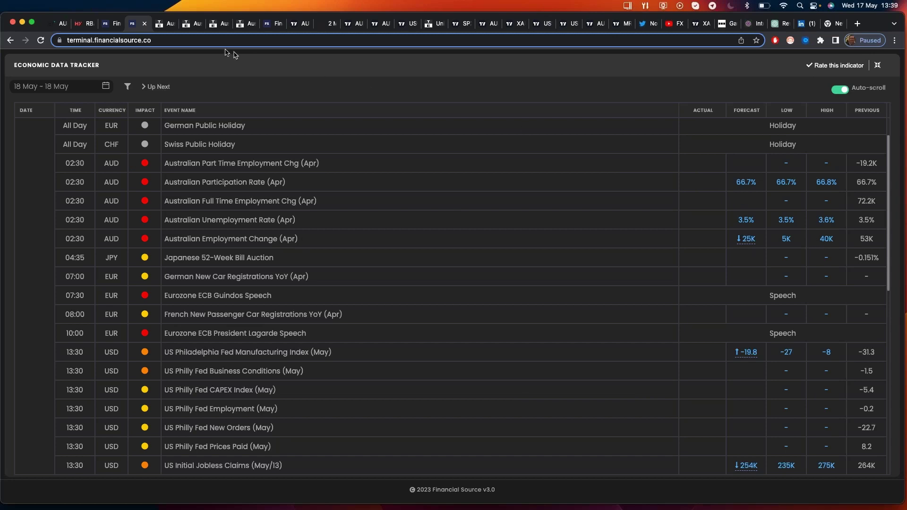
- Bring up Australia's Employment Change page showing April consensus 25K against 53K previous
{"action": "left_click", "coordinate": [195, 25]}
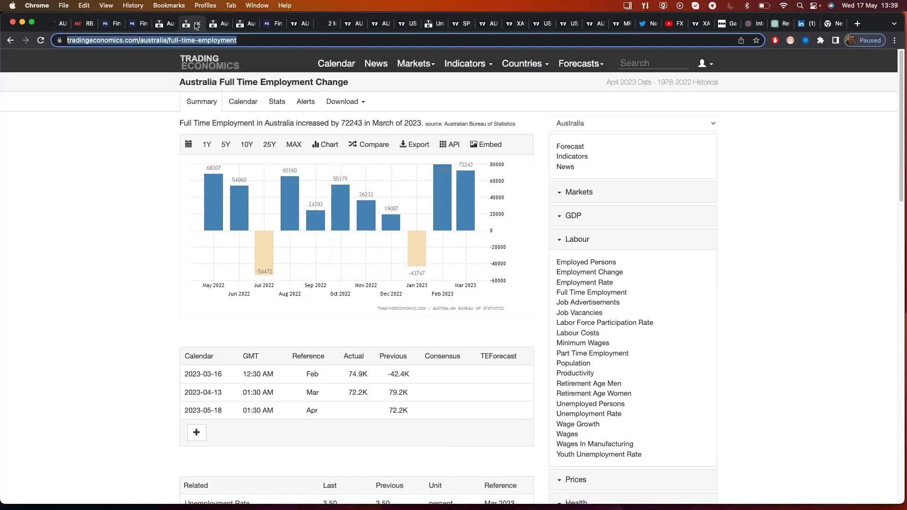
{"action": "left_click", "coordinate": [221, 26]}
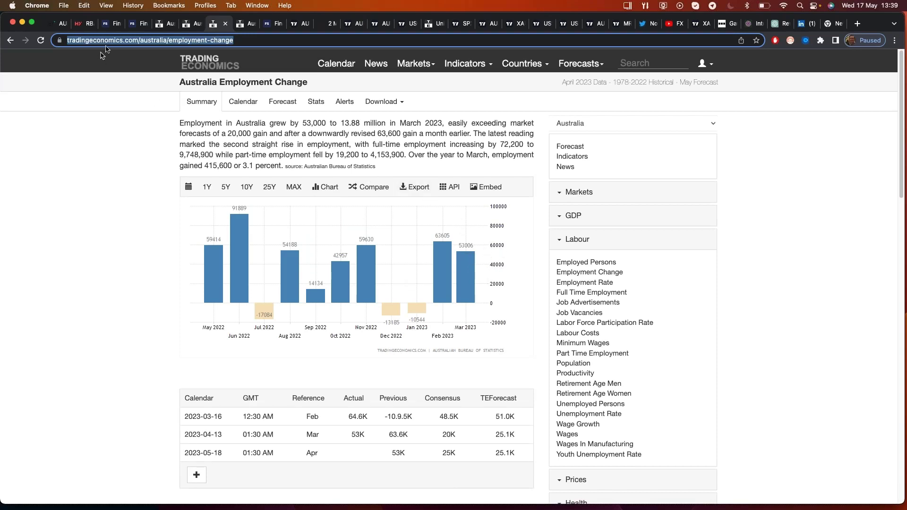
{"action": "left_click", "coordinate": [132, 27]}
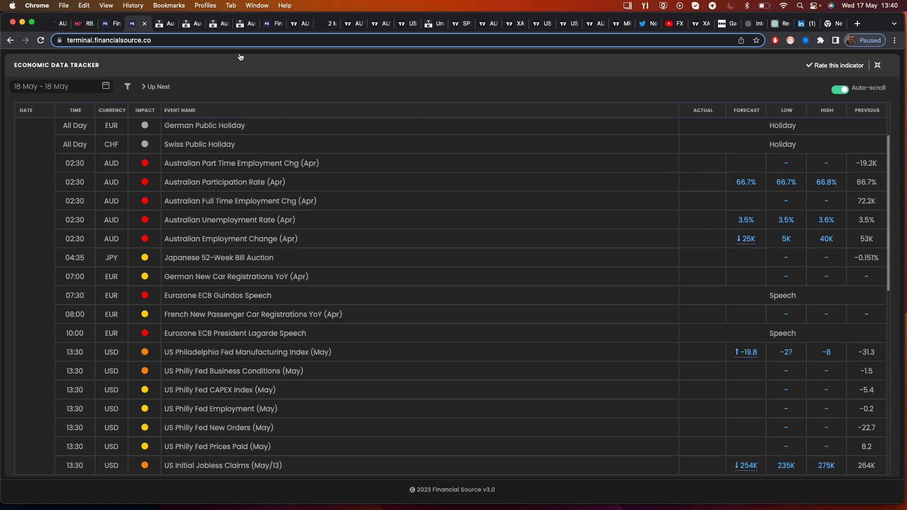
{"action": "left_click", "coordinate": [221, 27]}
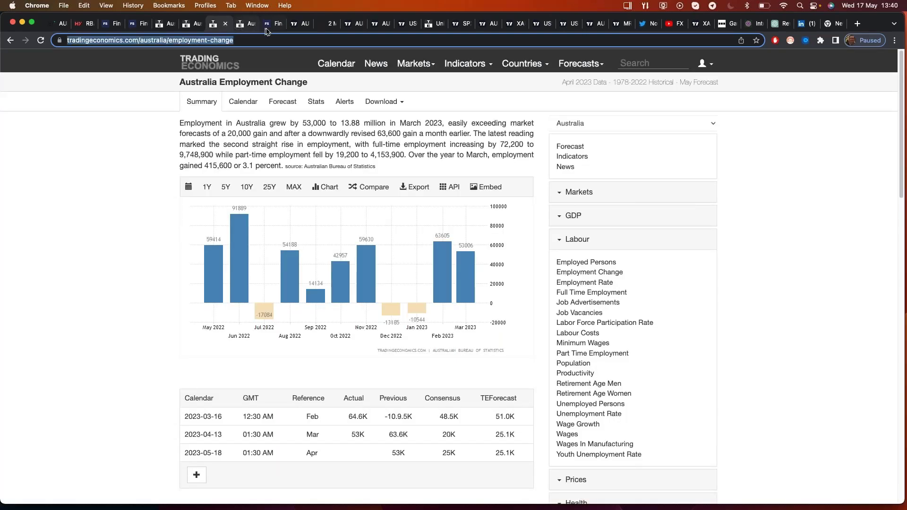
- Check AUDNZD daily price near 1.0639 against the orange 1.06 support rectangle
{"action": "left_click", "coordinate": [348, 29]}
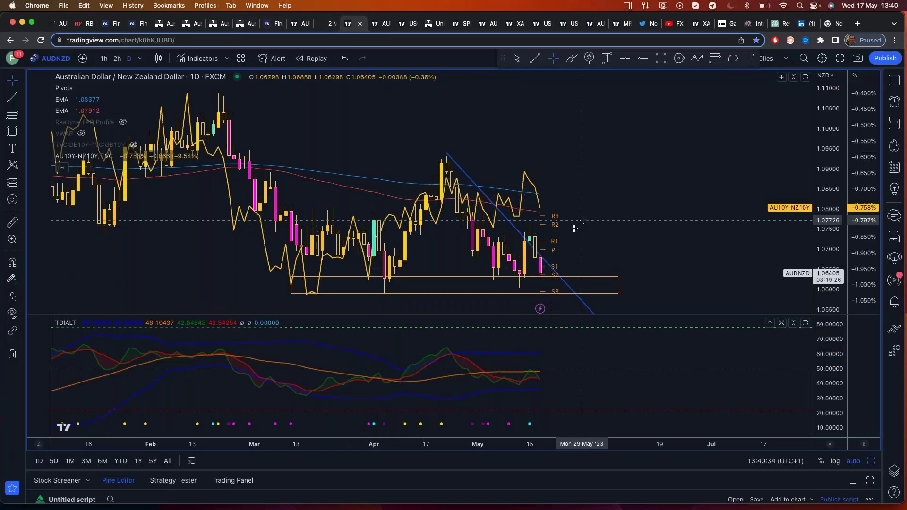
{"action": "scroll", "coordinate": [574, 225], "scroll_direction": "up", "scroll_amount": 3}
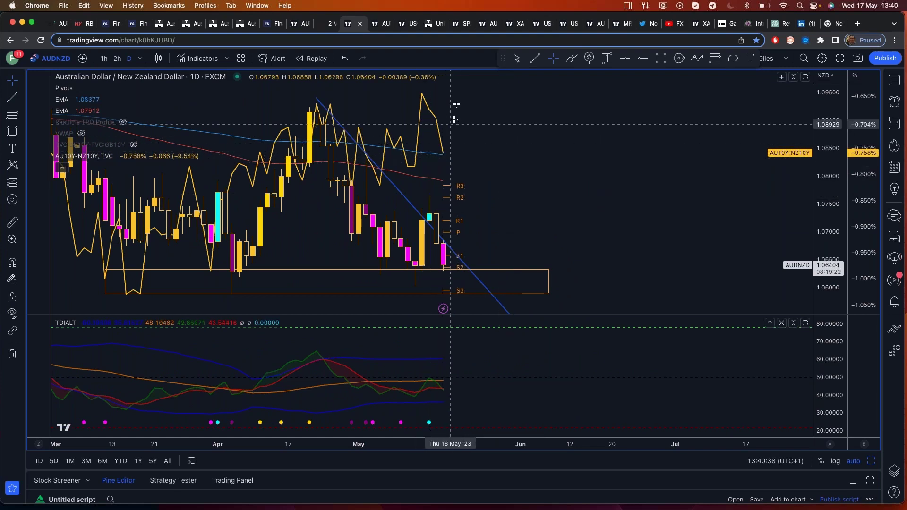
{"action": "scroll", "coordinate": [472, 265], "scroll_direction": "down", "scroll_amount": 1}
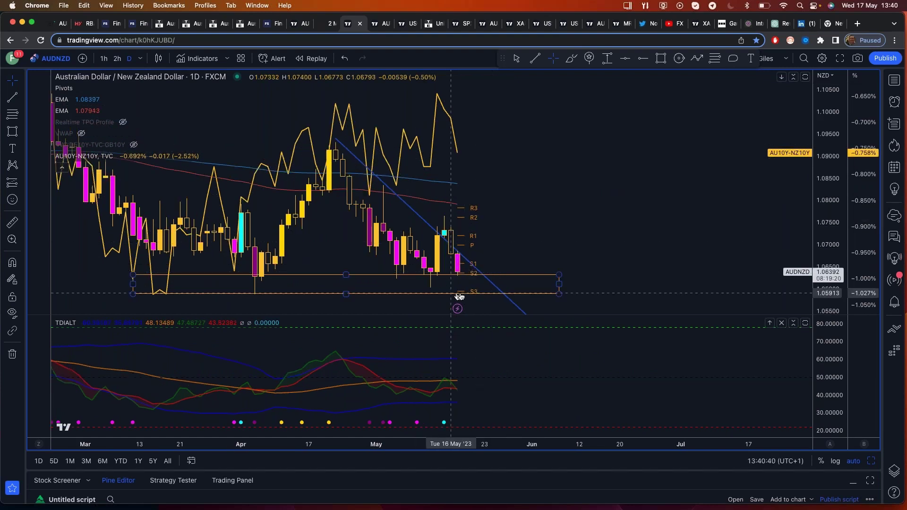
{"action": "left_click", "coordinate": [461, 275]}
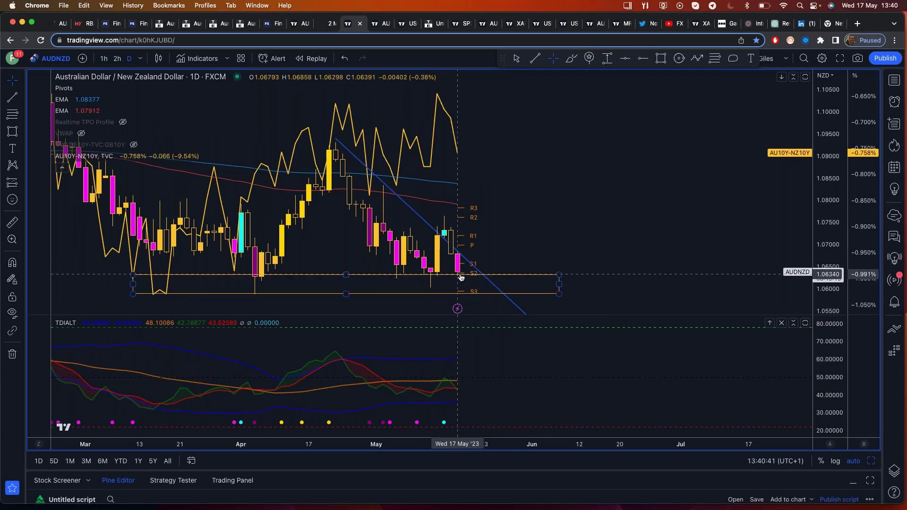
{"action": "left_click", "coordinate": [495, 227]}
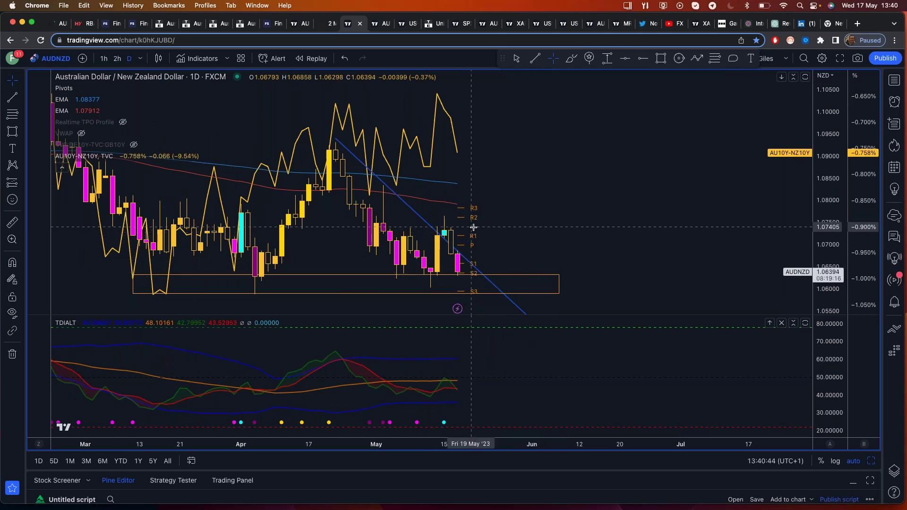
{"action": "scroll", "coordinate": [539, 224], "scroll_direction": "down", "scroll_amount": 1}
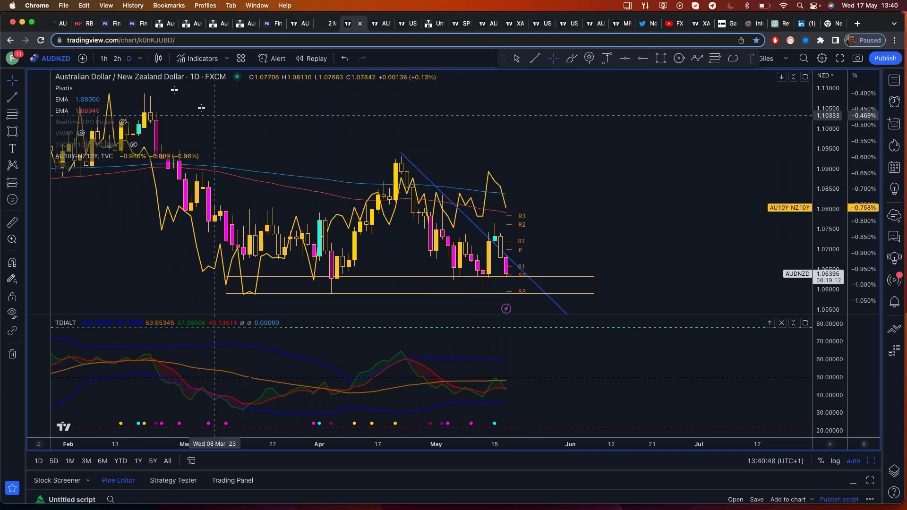
- Set the economic tracker to 24 May, showing the RBNZ rate decision, in the dashboard view
{"action": "left_click", "coordinate": [133, 24]}
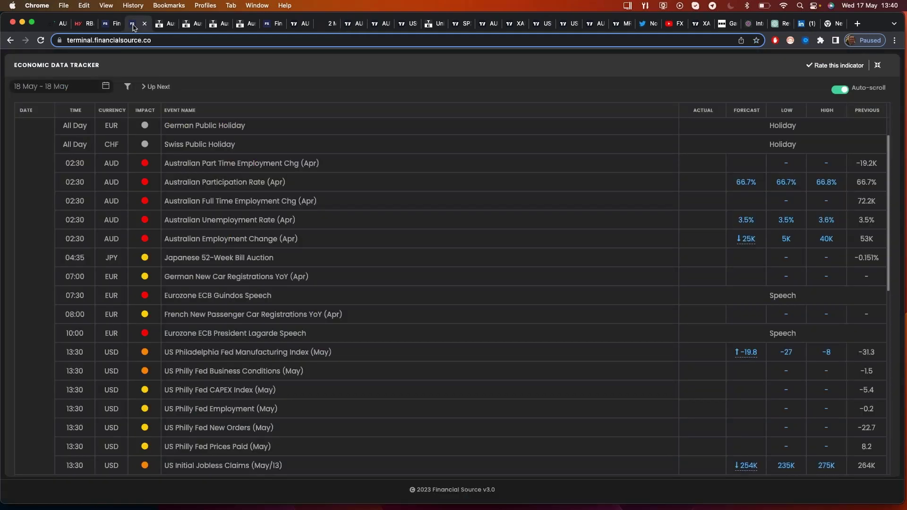
{"action": "left_click", "coordinate": [56, 86]}
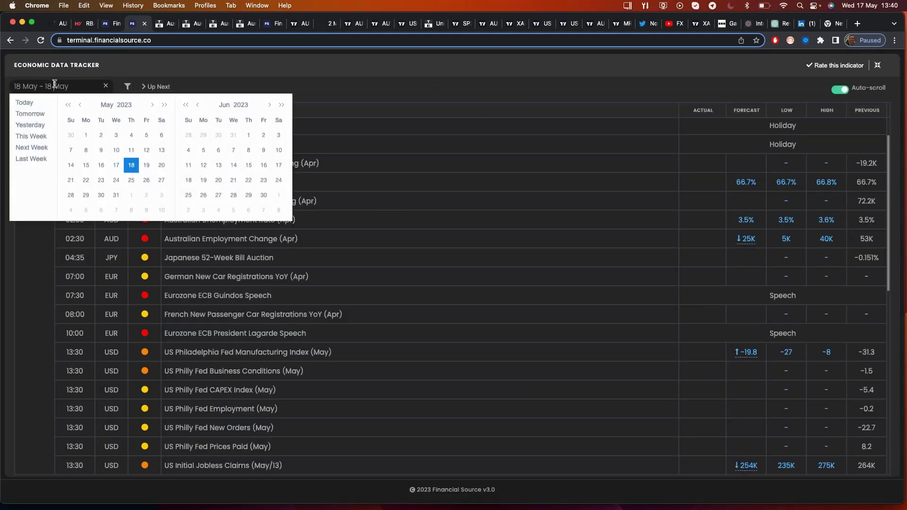
{"action": "double_click", "coordinate": [118, 183]}
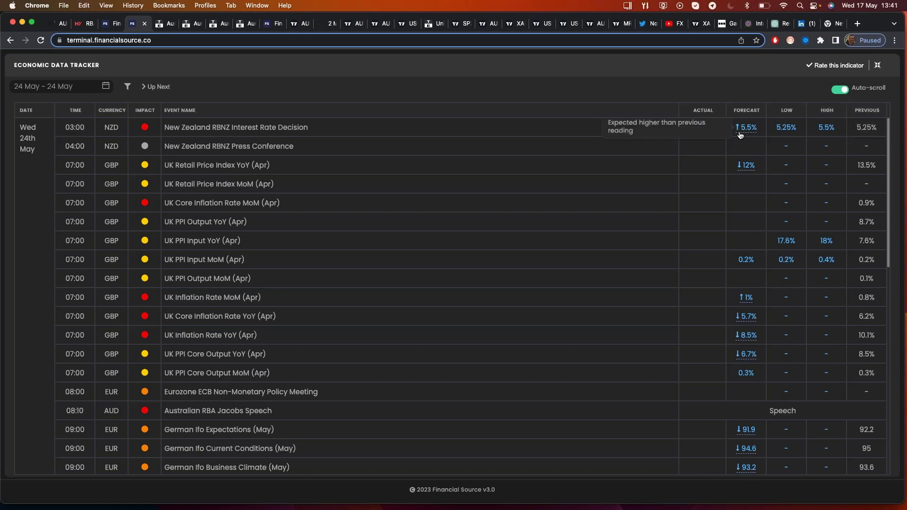
{"action": "left_click", "coordinate": [878, 66]}
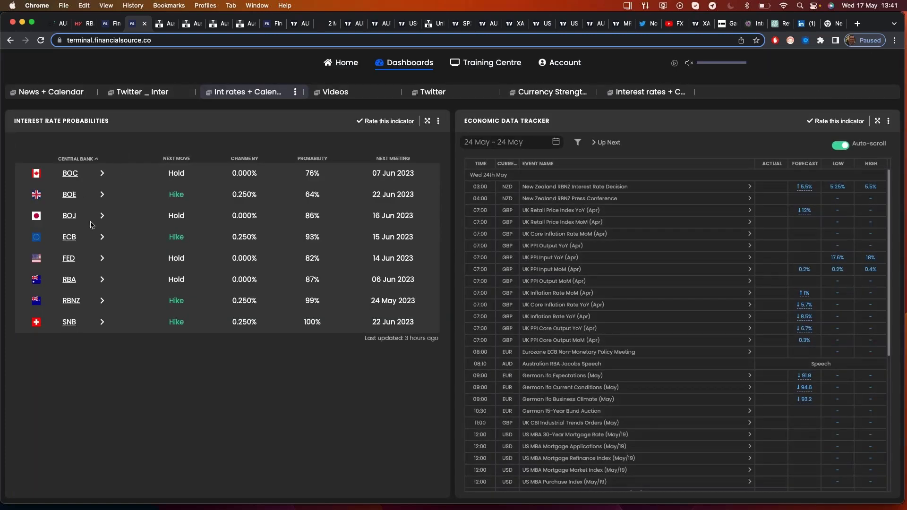
{"action": "left_click", "coordinate": [72, 301]}
{"action": "scroll", "coordinate": [386, 280], "scroll_direction": "down", "scroll_amount": 2}
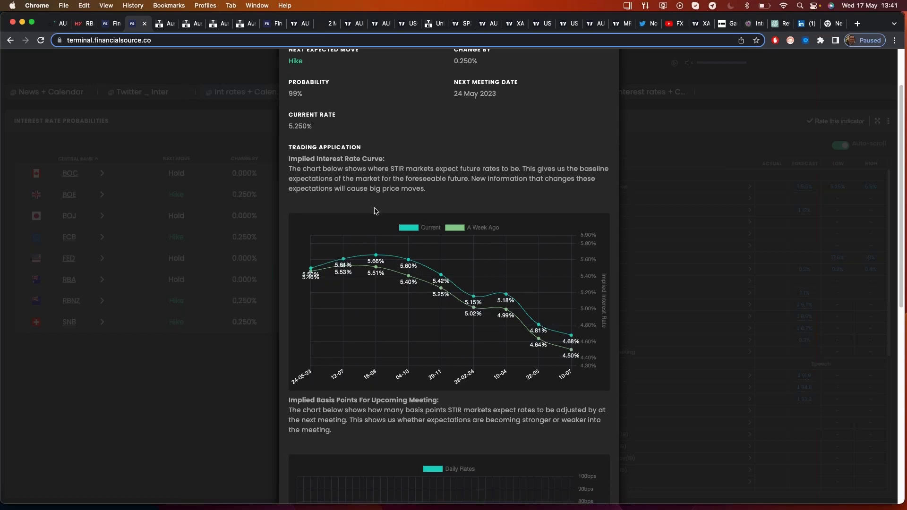
{"action": "scroll", "coordinate": [473, 264], "scroll_direction": "down", "scroll_amount": 7}
{"action": "scroll", "coordinate": [472, 283], "scroll_direction": "down", "scroll_amount": 2}
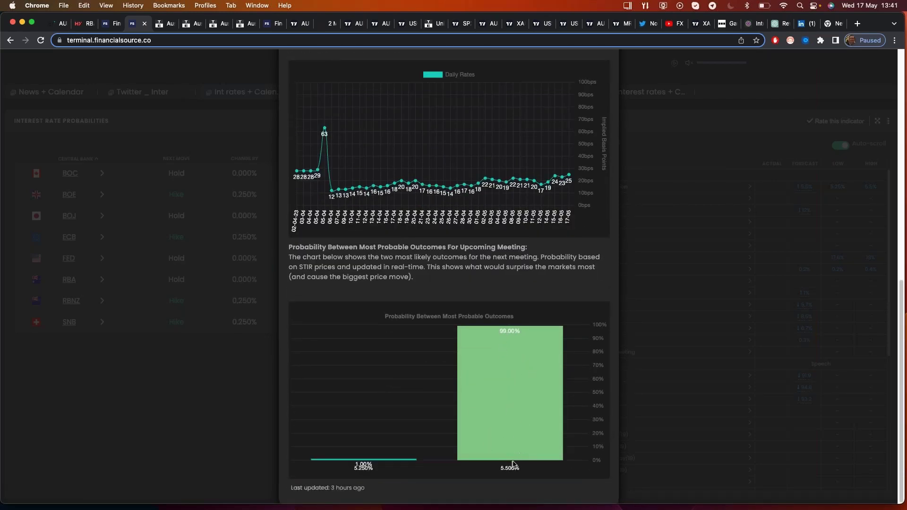
{"action": "scroll", "coordinate": [512, 411], "scroll_direction": "up", "scroll_amount": 8}
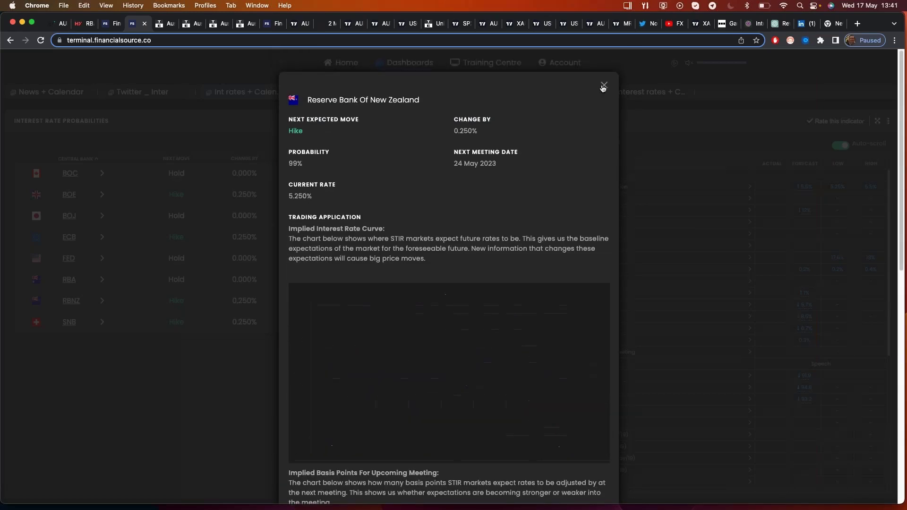
{"action": "left_click", "coordinate": [603, 87]}
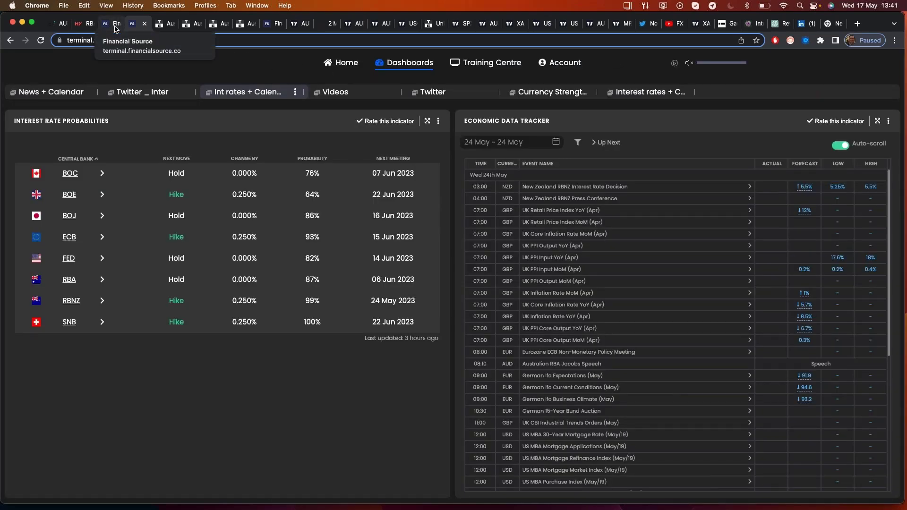
- Pan and zoom the AUDNZD daily chart back to February, then return to Financial Source
{"action": "left_click", "coordinate": [299, 29]}
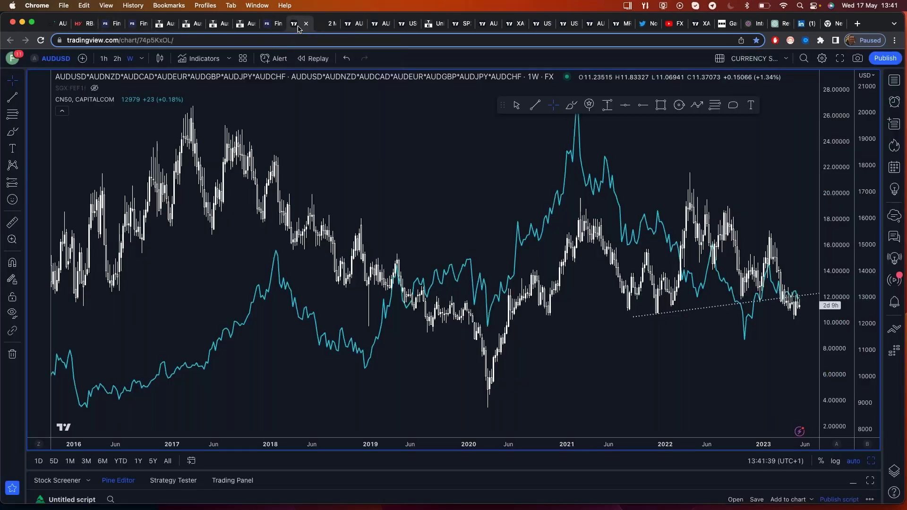
{"action": "left_click", "coordinate": [352, 28]}
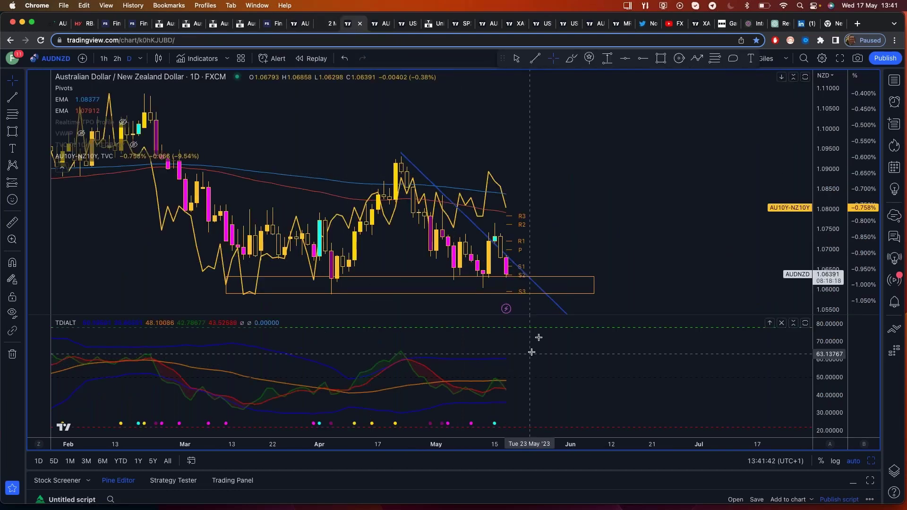
{"action": "left_click_drag", "start_coordinate": [543, 270], "coordinate": [641, 214]}
{"action": "scroll", "coordinate": [641, 214], "scroll_direction": "up", "scroll_amount": 3}
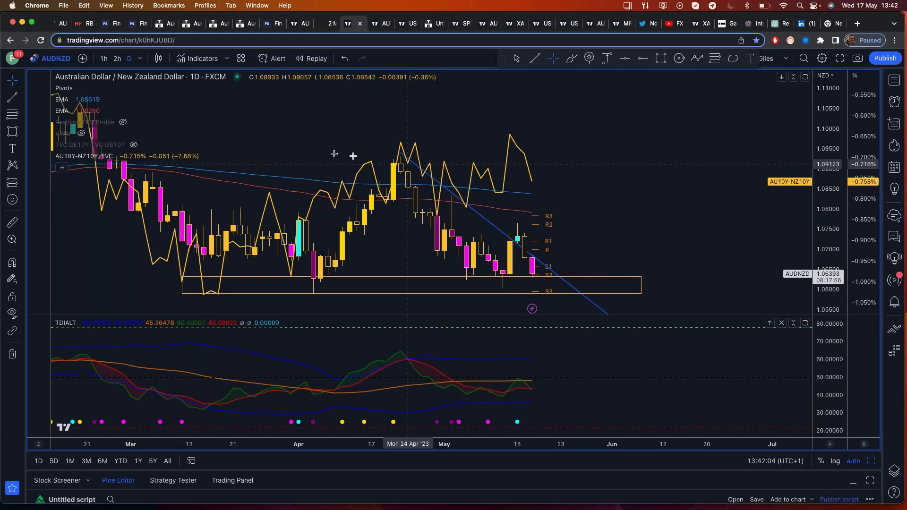
{"action": "left_click", "coordinate": [133, 32]}
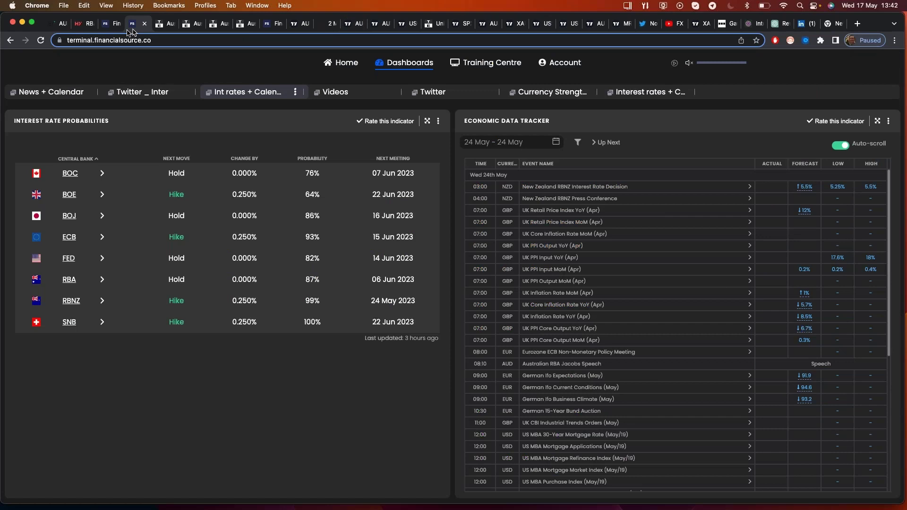
- Look over the Australia Inflation Rate page and News + Calendar, ending on the Int rates + Calendar dashboard
{"action": "left_click", "coordinate": [164, 27]}
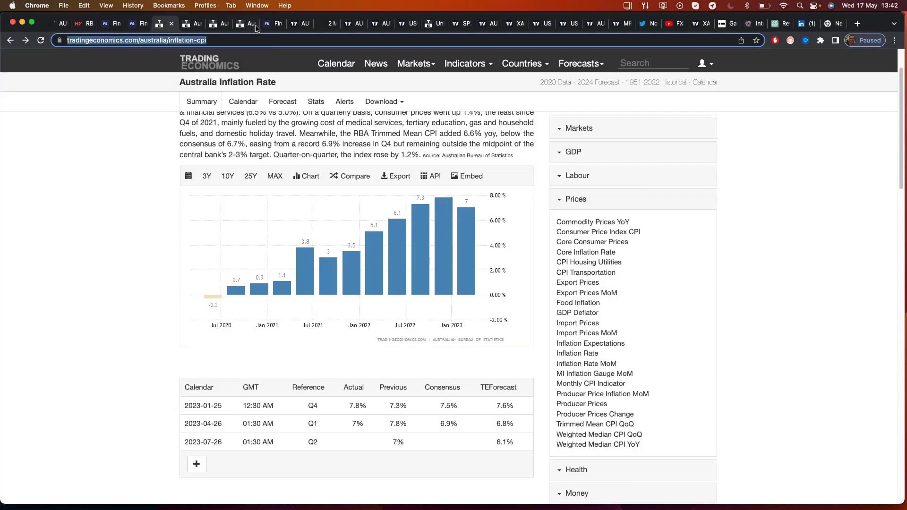
{"action": "left_click", "coordinate": [137, 23]}
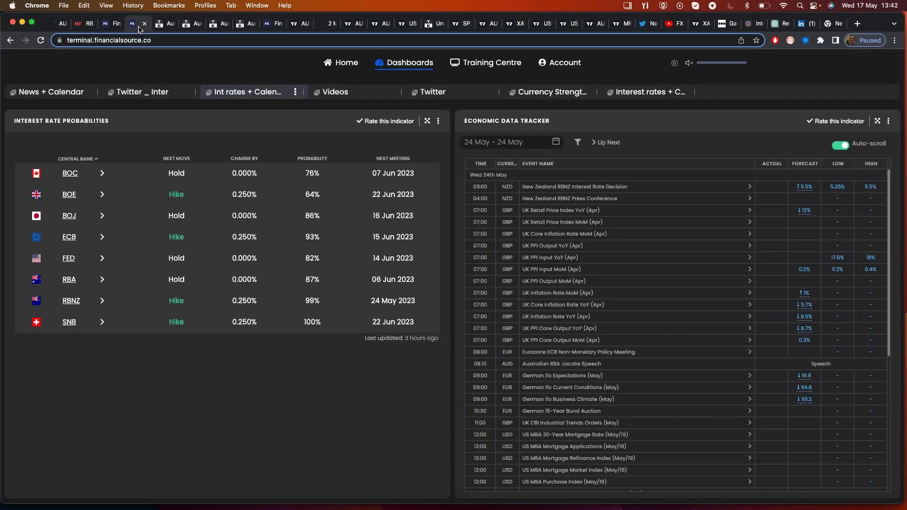
{"action": "left_click", "coordinate": [105, 23]}
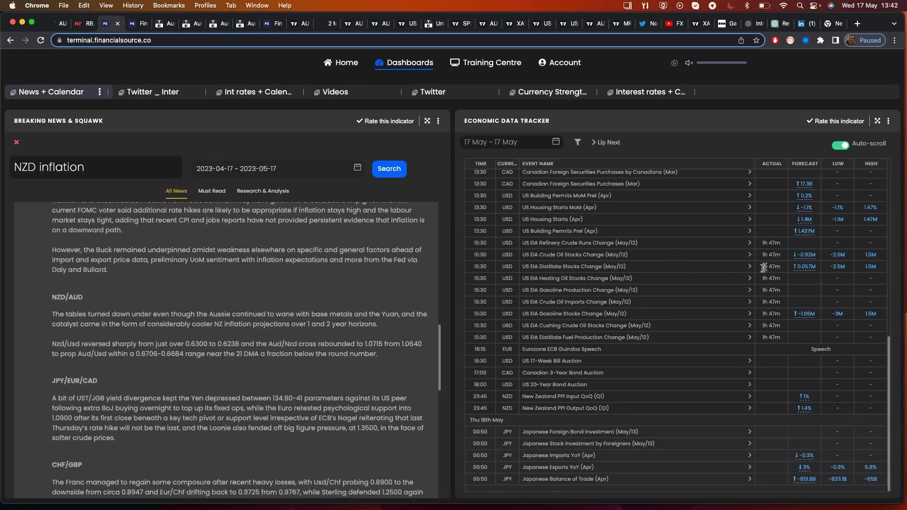
{"action": "left_click", "coordinate": [137, 24]}
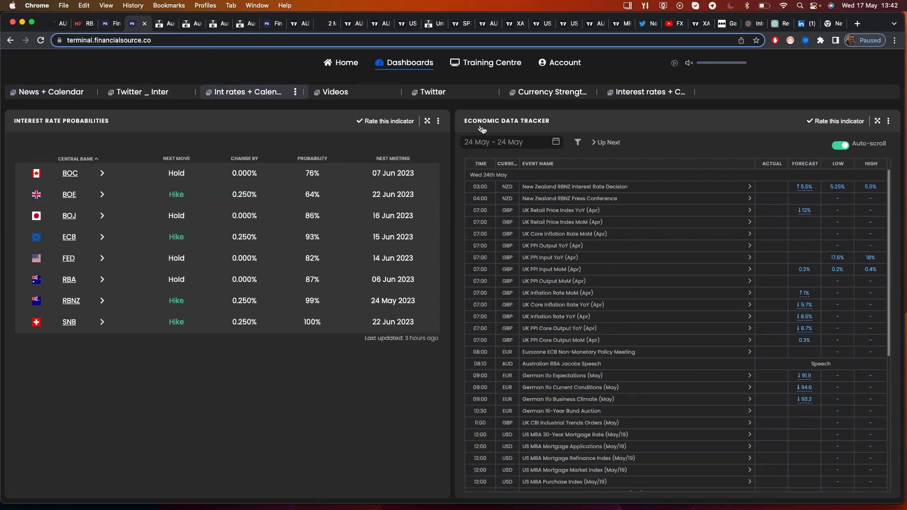
- Set the tracker date range to 18 May–18 May and expand it full-screen
{"action": "left_click", "coordinate": [529, 141]}
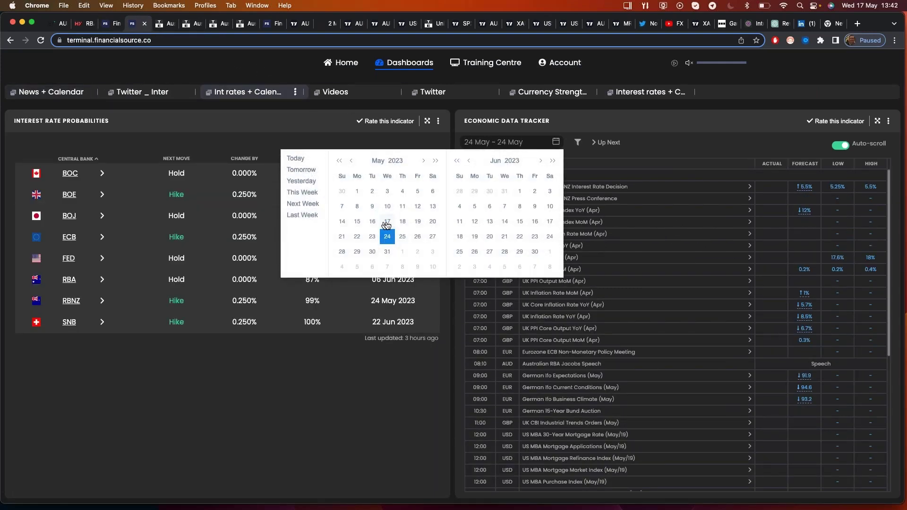
{"action": "left_click", "coordinate": [398, 223]}
{"action": "left_click", "coordinate": [398, 223]}
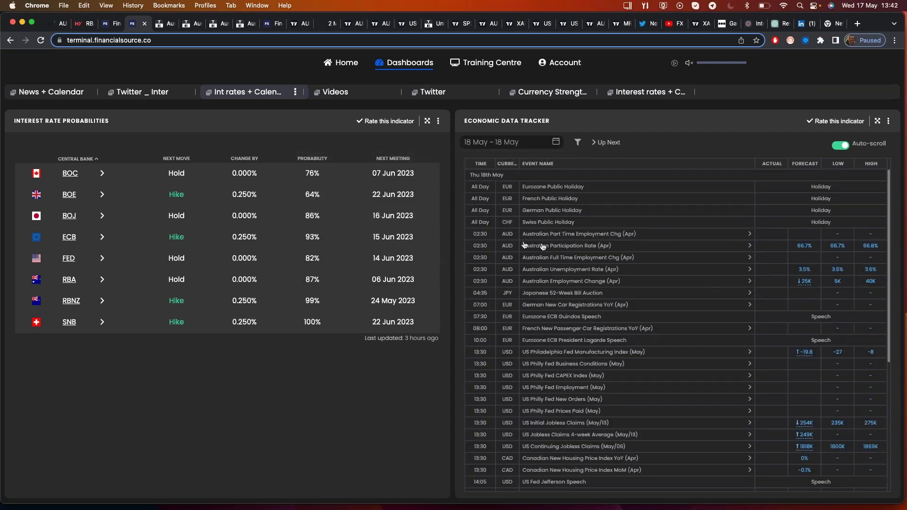
{"action": "left_click", "coordinate": [878, 121]}
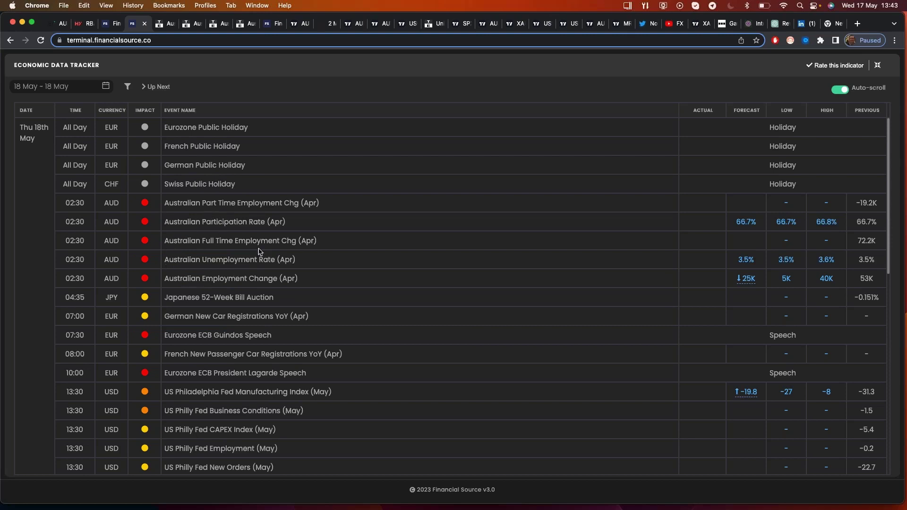
- Zoom the AUDNZD daily chart into the March–May decline toward the 1.06 support zone
{"action": "left_click", "coordinate": [298, 26]}
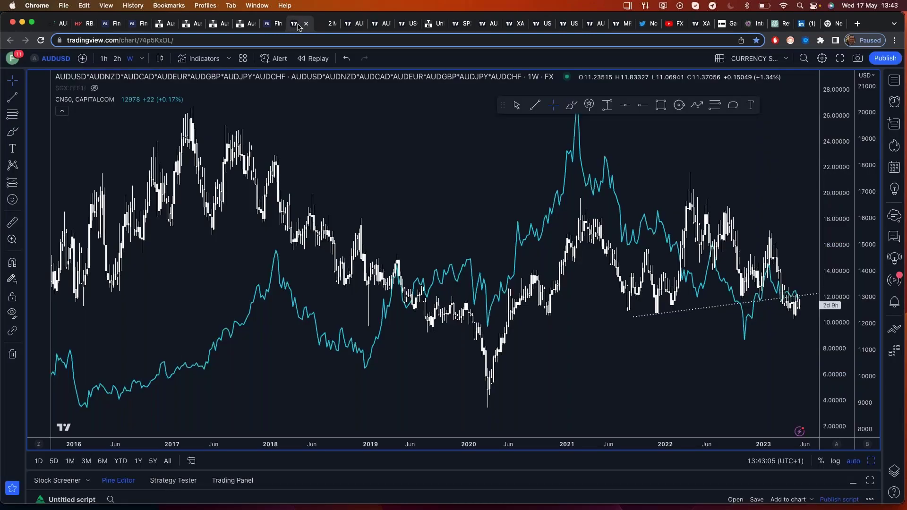
{"action": "left_click", "coordinate": [350, 24]}
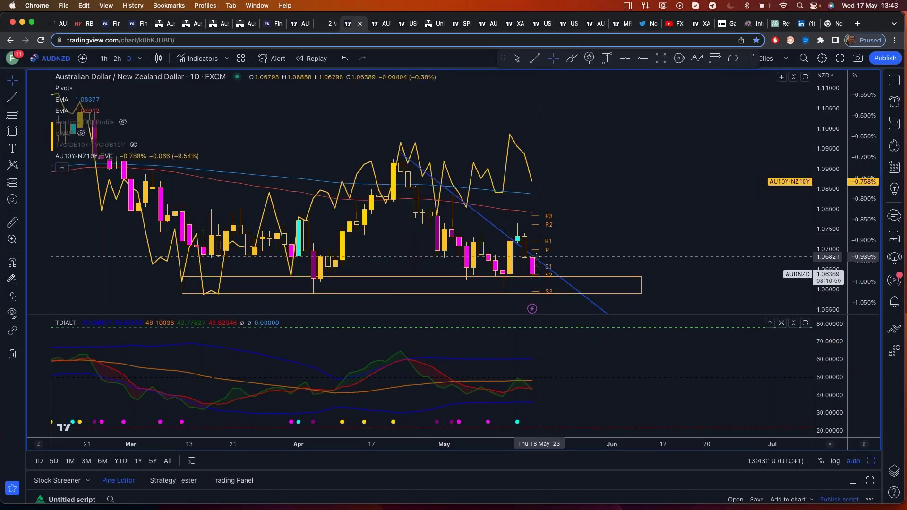
{"action": "scroll", "coordinate": [535, 262], "scroll_direction": "up", "scroll_amount": 3}
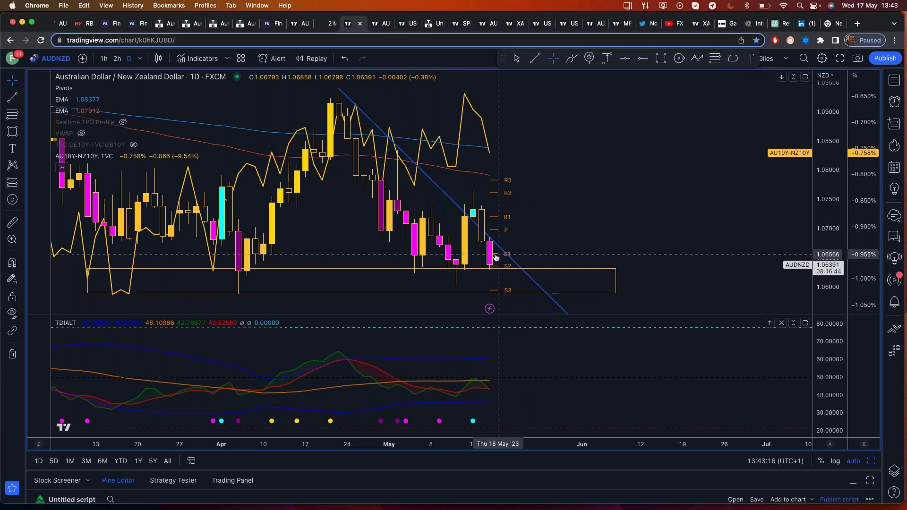
{"action": "scroll", "coordinate": [475, 254], "scroll_direction": "right", "scroll_amount": 5}
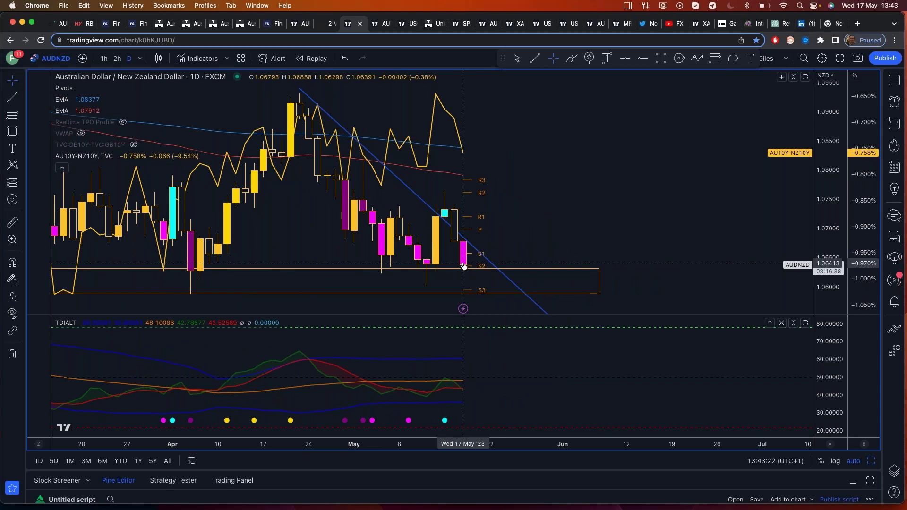
{"action": "scroll", "coordinate": [466, 267], "scroll_direction": "left", "scroll_amount": 3}
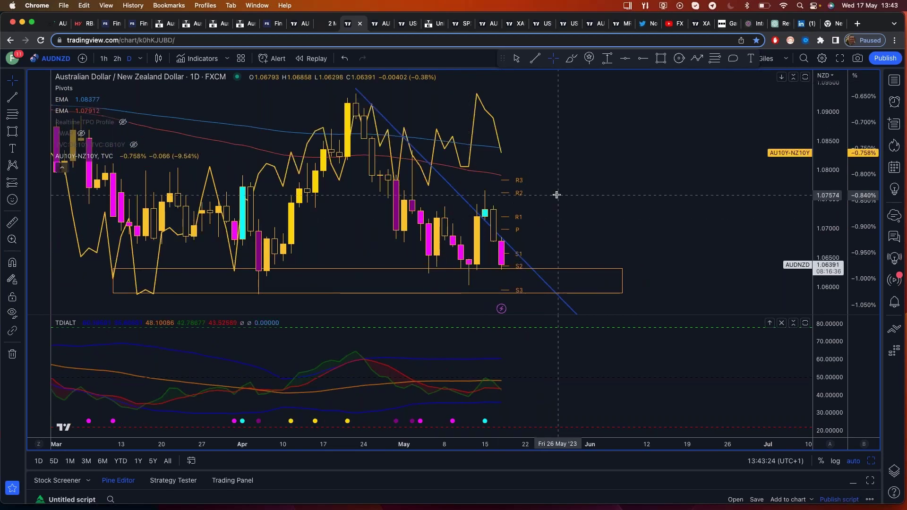
{"action": "left_click_drag", "start_coordinate": [568, 194], "coordinate": [654, 192]}
{"action": "scroll", "coordinate": [653, 192], "scroll_direction": "up", "scroll_amount": 3}
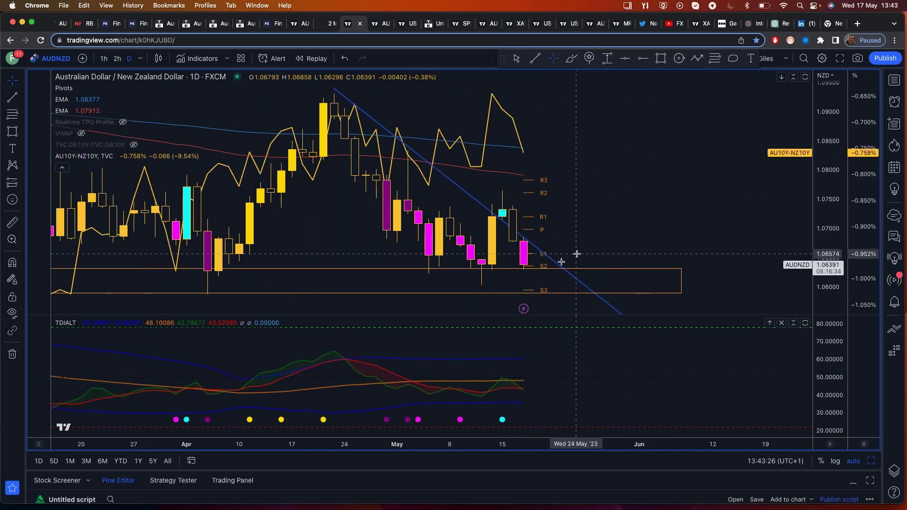
{"action": "scroll", "coordinate": [653, 253], "scroll_direction": "down", "scroll_amount": 2}
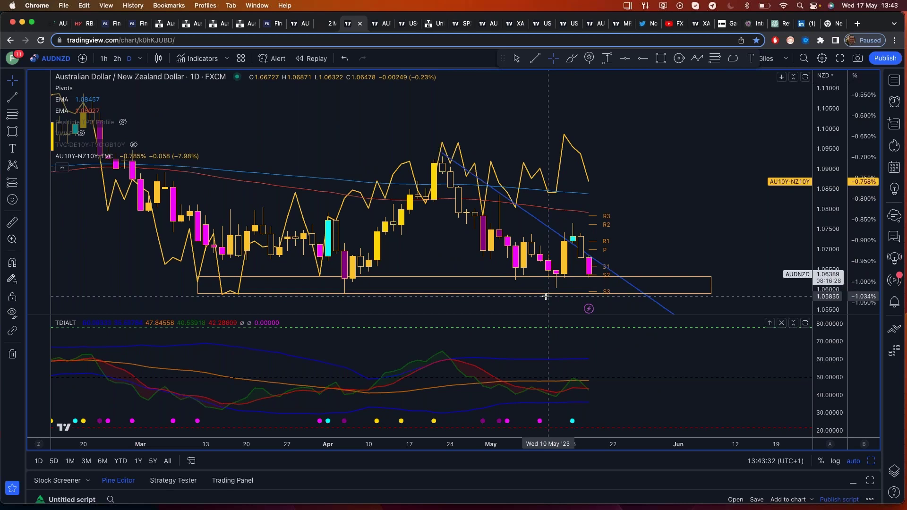
{"action": "scroll", "coordinate": [546, 296], "scroll_direction": "down", "scroll_amount": 2}
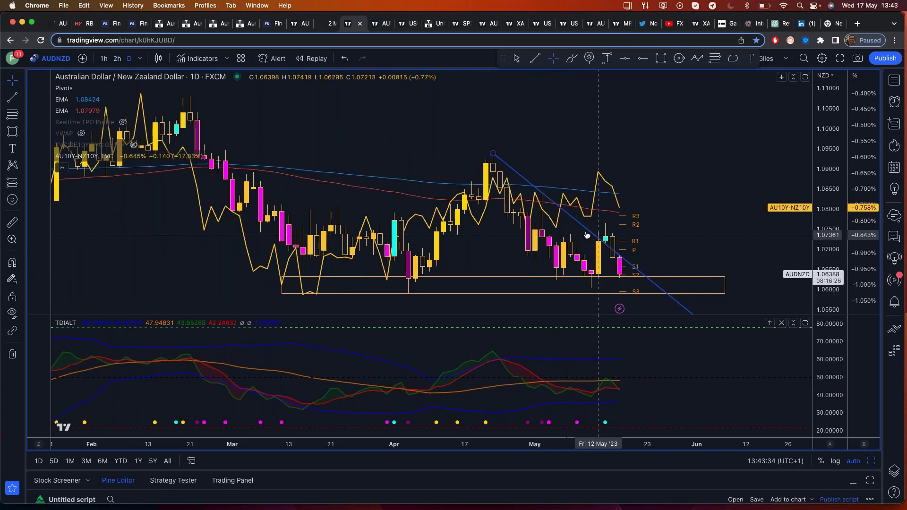
{"action": "scroll", "coordinate": [553, 268], "scroll_direction": "up", "scroll_amount": 2}
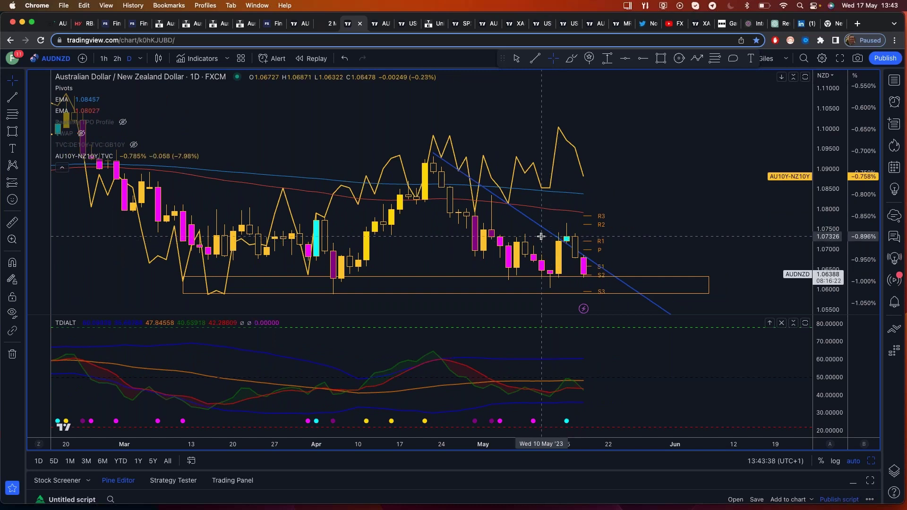
{"action": "scroll", "coordinate": [542, 236], "scroll_direction": "up", "scroll_amount": 3}
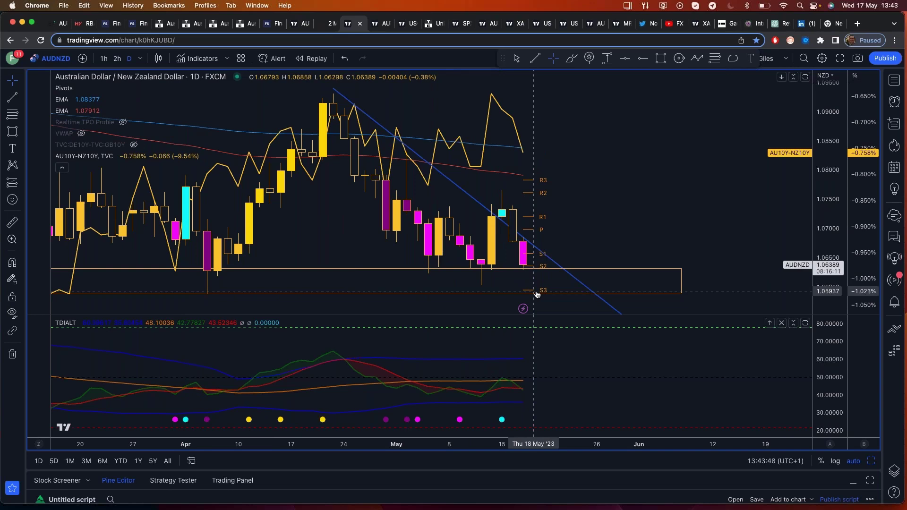
- Select 19–28 May on Seasonax's AUD/NZD chart (17 losses in 23 years), then return to the 18 May tracker
{"action": "left_click", "coordinate": [51, 26]}
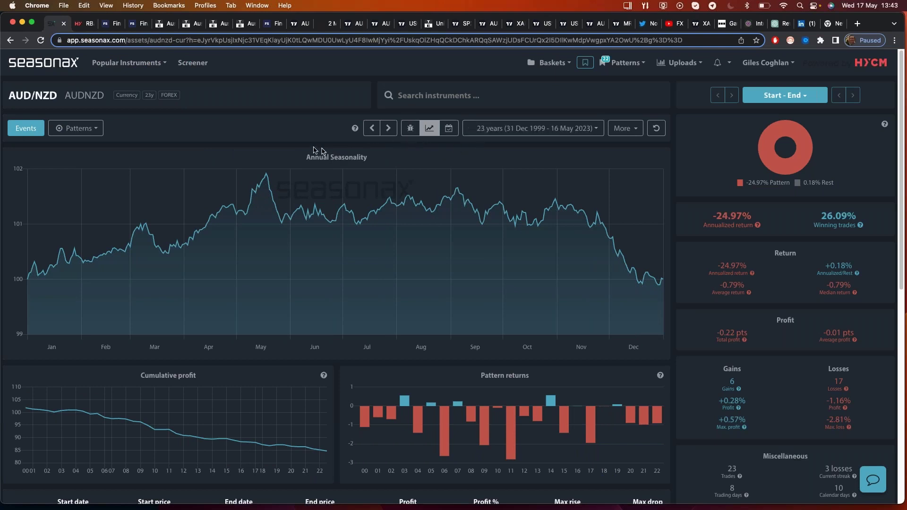
{"action": "left_click_drag", "start_coordinate": [268, 172], "coordinate": [283, 176]}
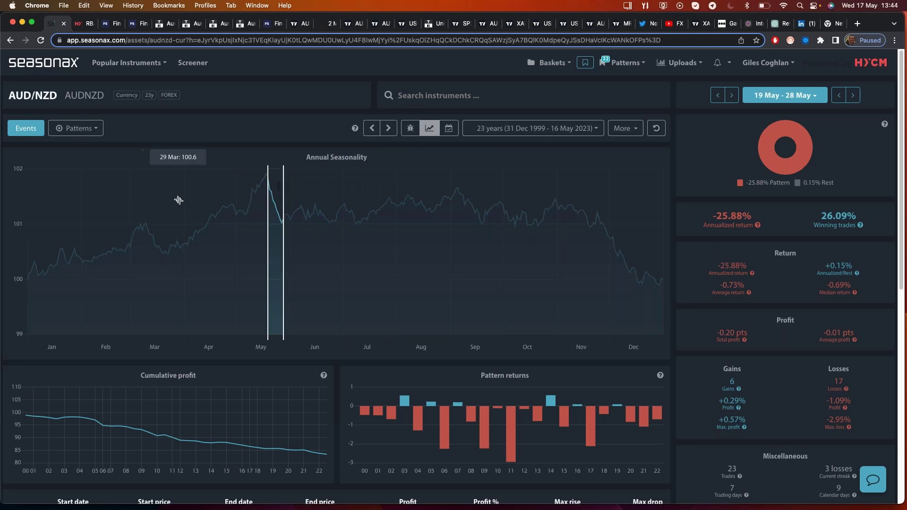
{"action": "scroll", "coordinate": [235, 212], "scroll_direction": "down", "scroll_amount": 3}
{"action": "scroll", "coordinate": [242, 220], "scroll_direction": "up", "scroll_amount": 3}
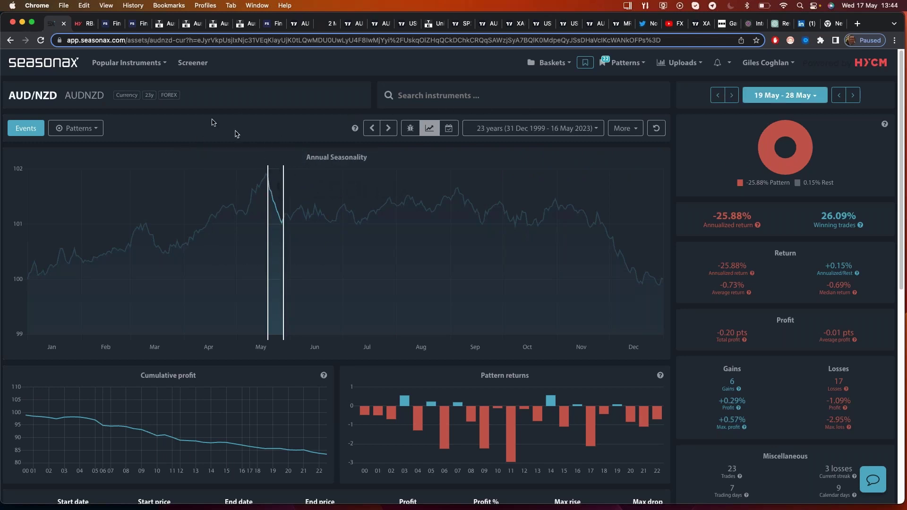
{"action": "left_click", "coordinate": [140, 28]}
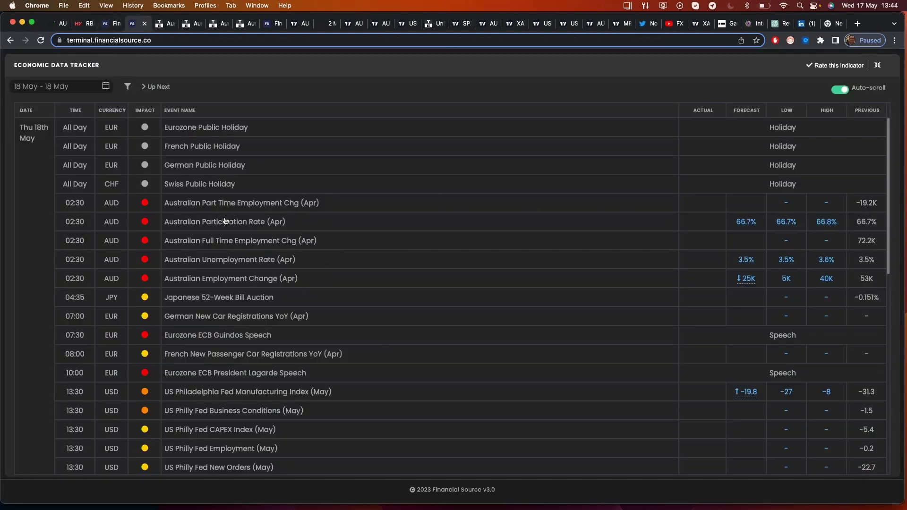
- Zoom out the AUDNZD daily chart, then return to the Seasonax AUD/NZD seasonality page
{"action": "left_click", "coordinate": [349, 24]}
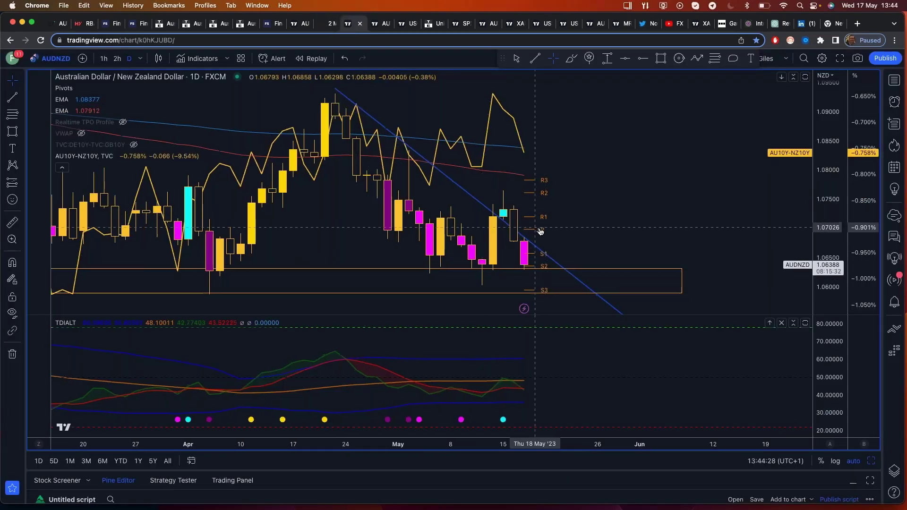
{"action": "scroll", "coordinate": [541, 231], "scroll_direction": "down", "scroll_amount": 5}
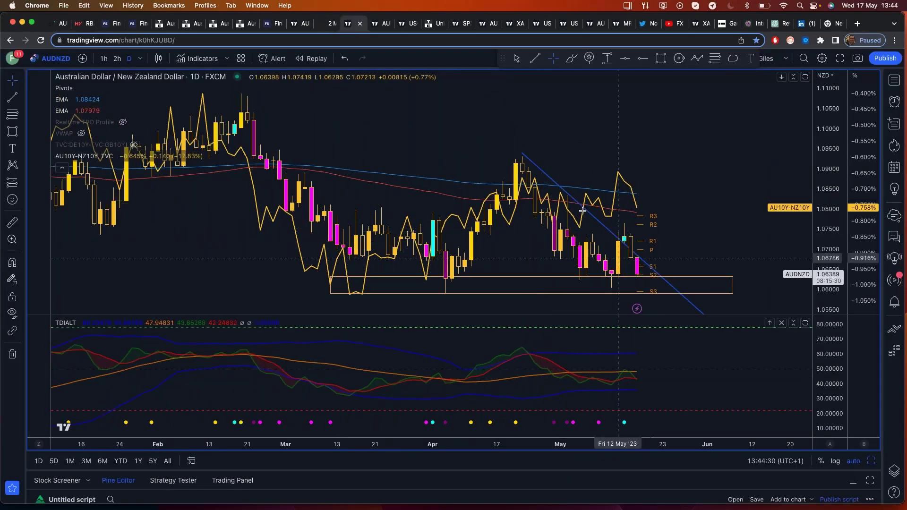
{"action": "left_click", "coordinate": [50, 25]}
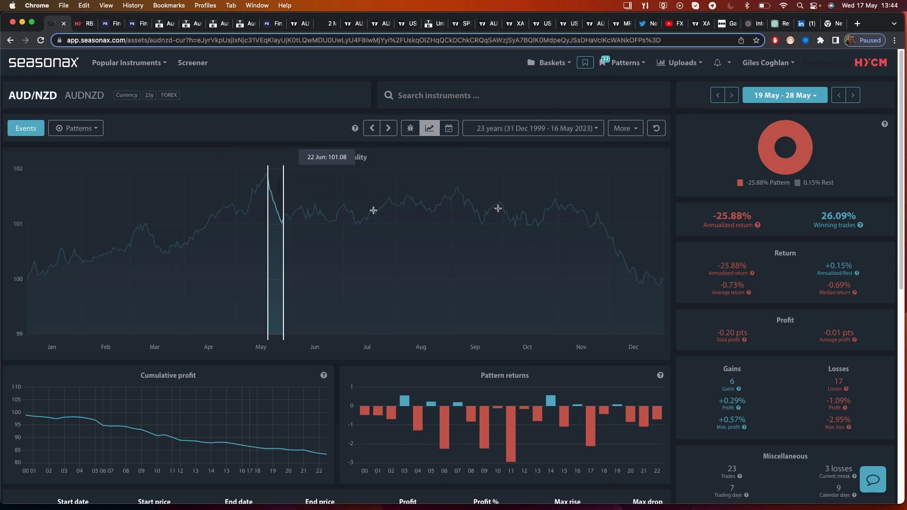
- Select the 25 Nov–24 Dec window on the AUD/NZD seasonality chart
{"action": "left_click_drag", "start_coordinate": [599, 199], "coordinate": [642, 201]}
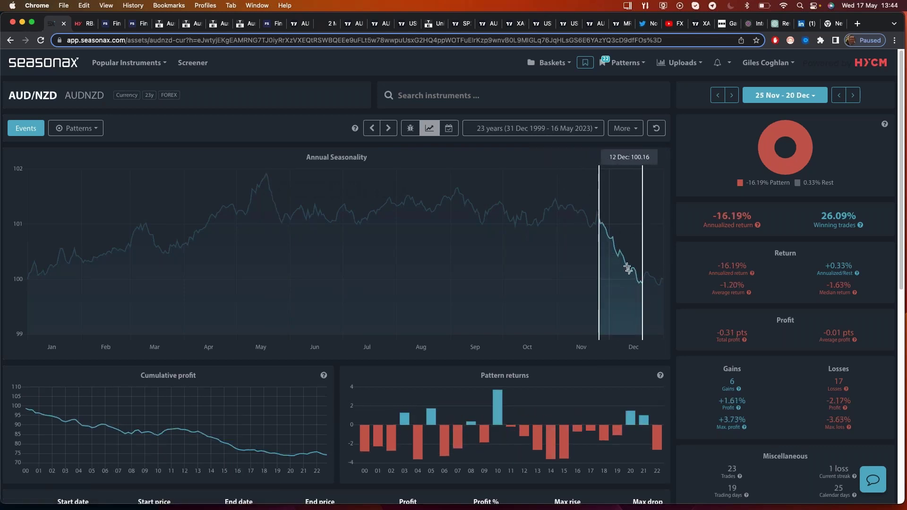
{"action": "left_click", "coordinate": [597, 197]}
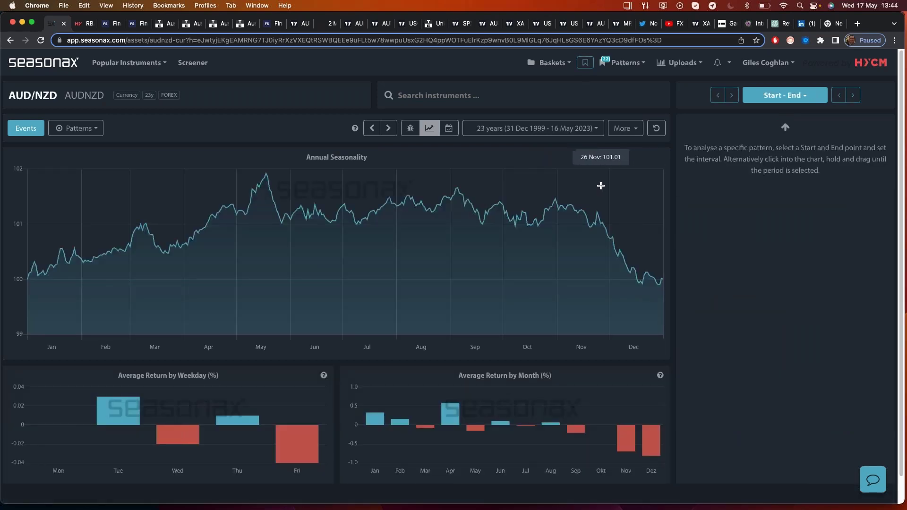
{"action": "left_click_drag", "start_coordinate": [598, 196], "coordinate": [658, 209]}
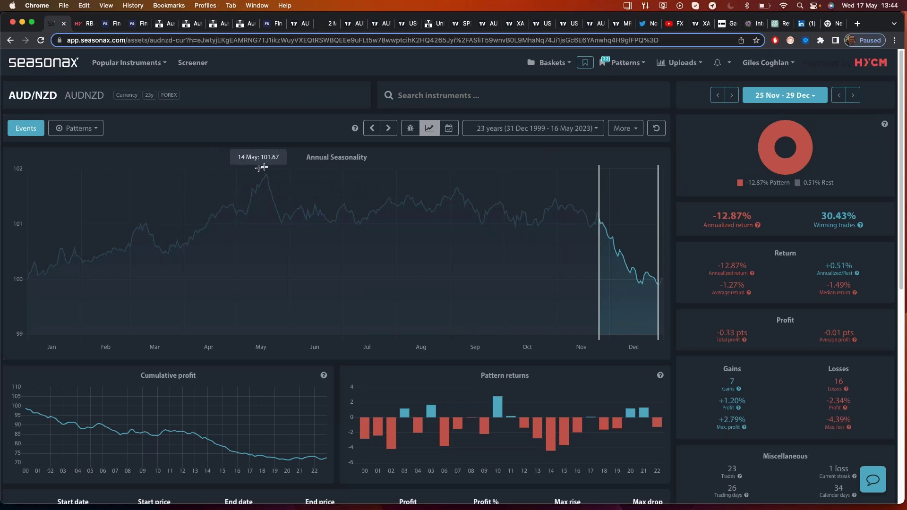
- Mark 17–27 May (-25.57% annualized return), then bring up the AUDNZD daily chart
{"action": "left_click_drag", "start_coordinate": [265, 171], "coordinate": [282, 172]}
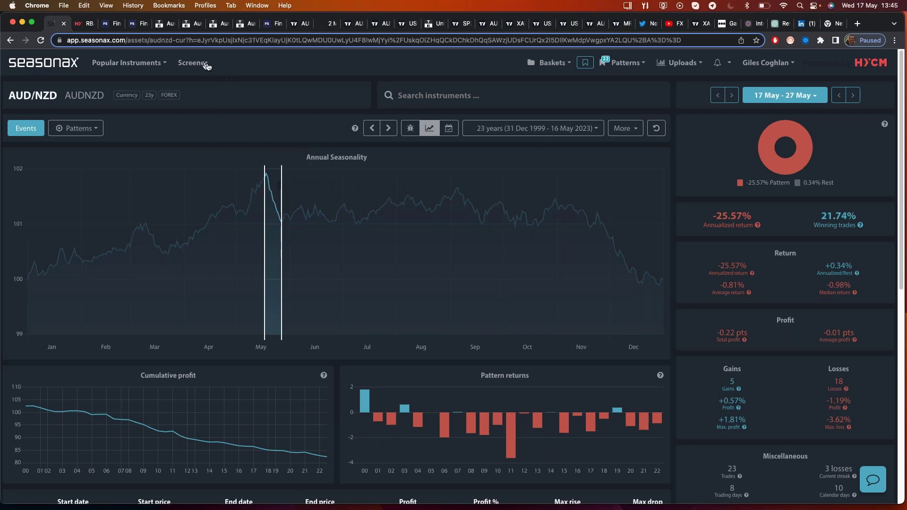
{"action": "left_click", "coordinate": [298, 24]}
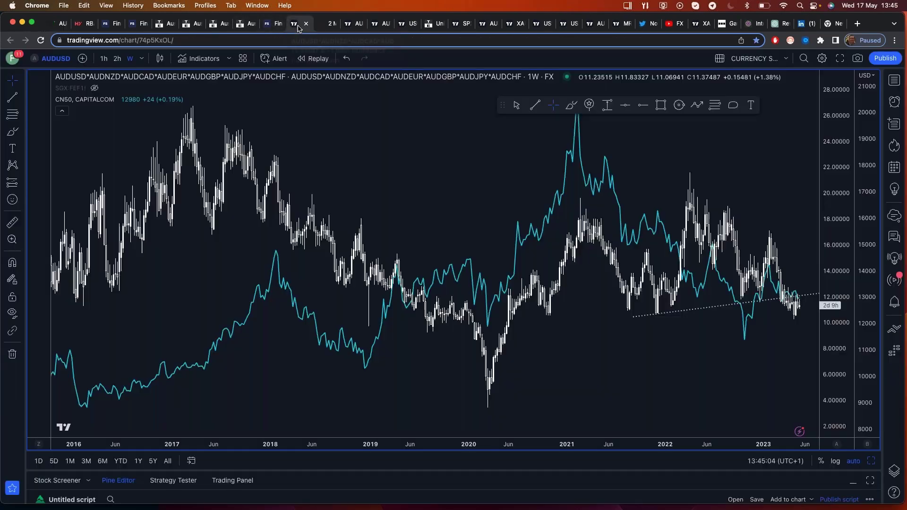
{"action": "left_click", "coordinate": [350, 28]}
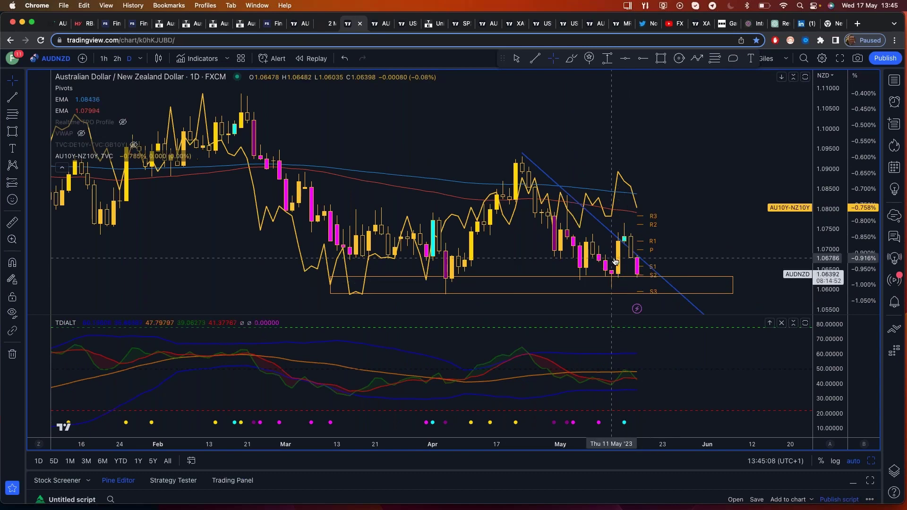
{"action": "scroll", "coordinate": [615, 253], "scroll_direction": "down", "scroll_amount": 3}
{"action": "scroll", "coordinate": [614, 253], "scroll_direction": "up", "scroll_amount": 2}
{"action": "scroll", "coordinate": [614, 254], "scroll_direction": "down", "scroll_amount": 1}
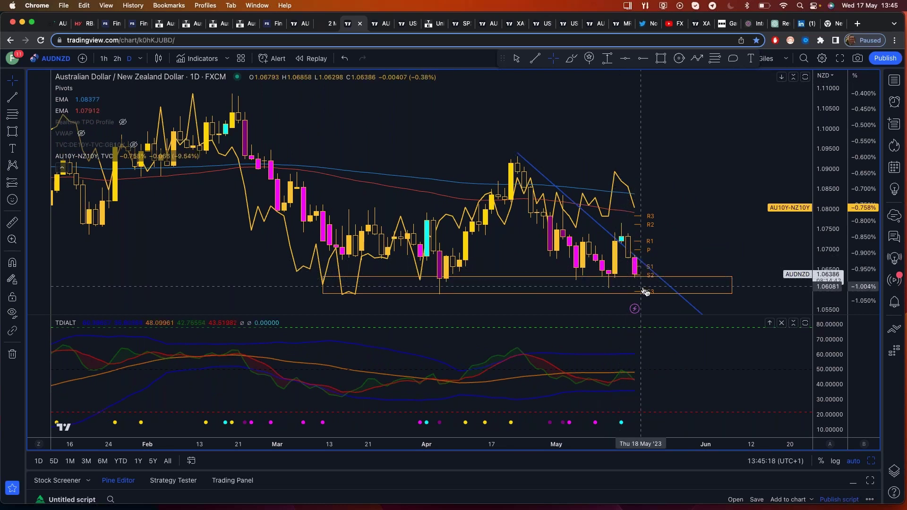
{"action": "scroll", "coordinate": [652, 303], "scroll_direction": "down", "scroll_amount": 5}
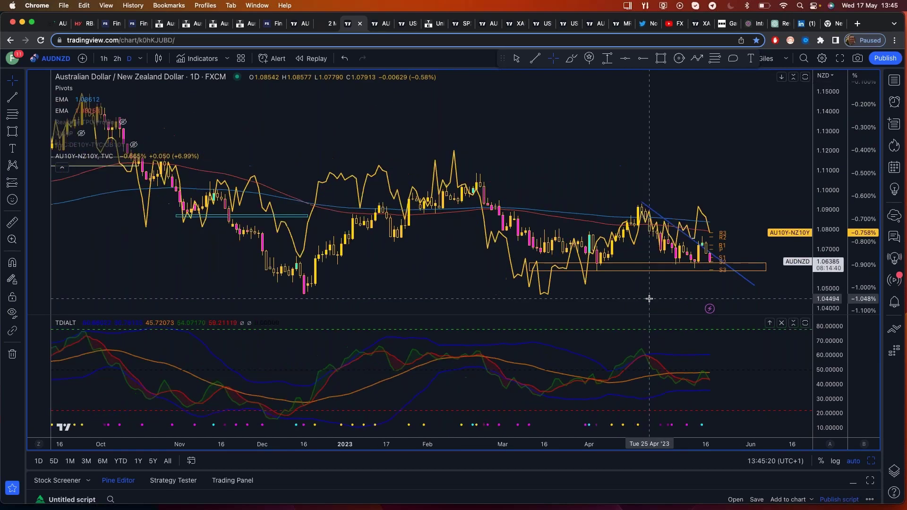
{"action": "scroll", "coordinate": [682, 281], "scroll_direction": "up", "scroll_amount": 3}
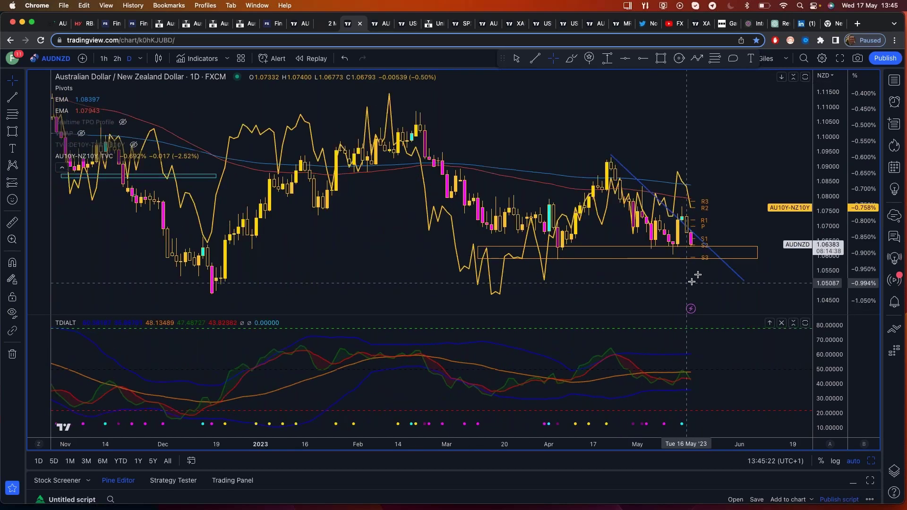
{"action": "left_click", "coordinate": [673, 259]}
{"action": "left_click", "coordinate": [673, 262]}
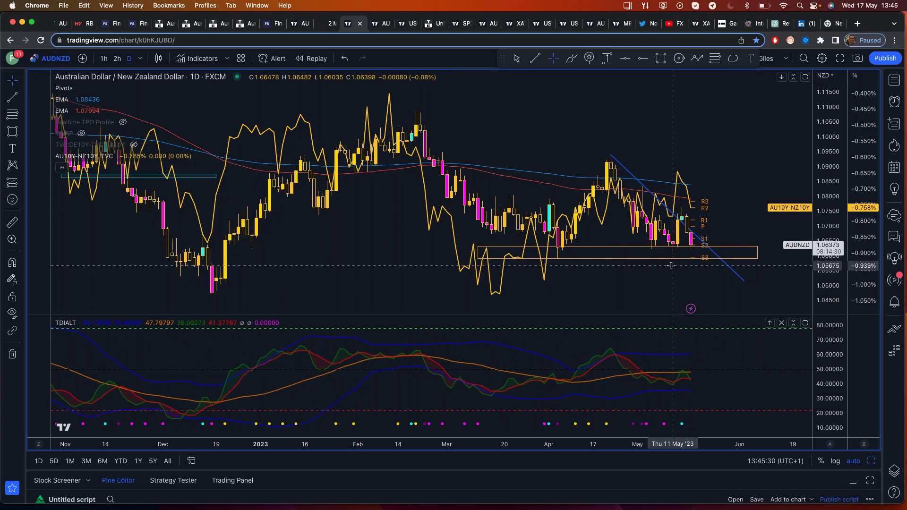
{"action": "scroll", "coordinate": [672, 264], "scroll_direction": "up", "scroll_amount": 3}
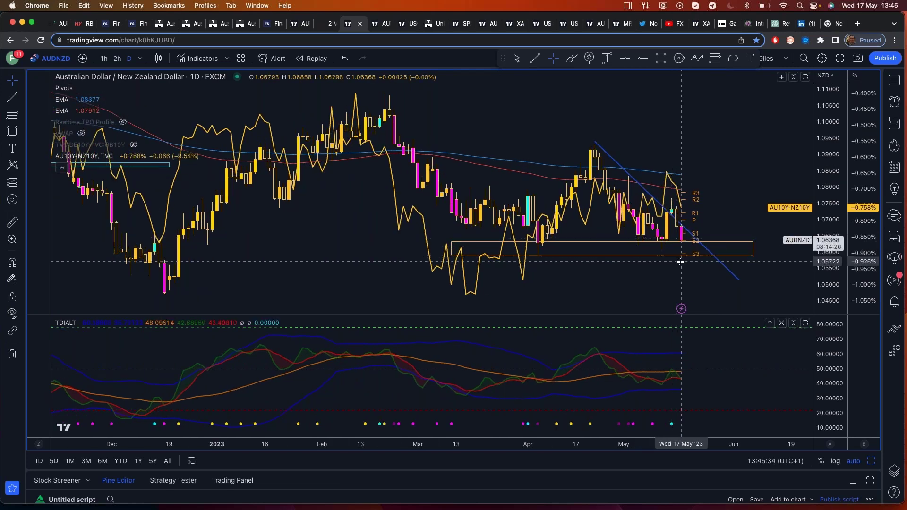
{"action": "scroll", "coordinate": [682, 264], "scroll_direction": "down", "scroll_amount": 1}
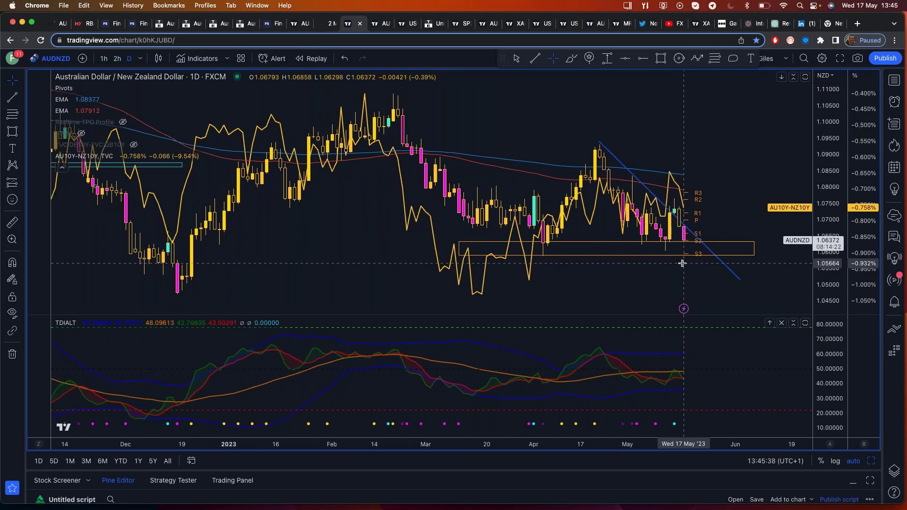
{"action": "scroll", "coordinate": [682, 264], "scroll_direction": "up", "scroll_amount": 4}
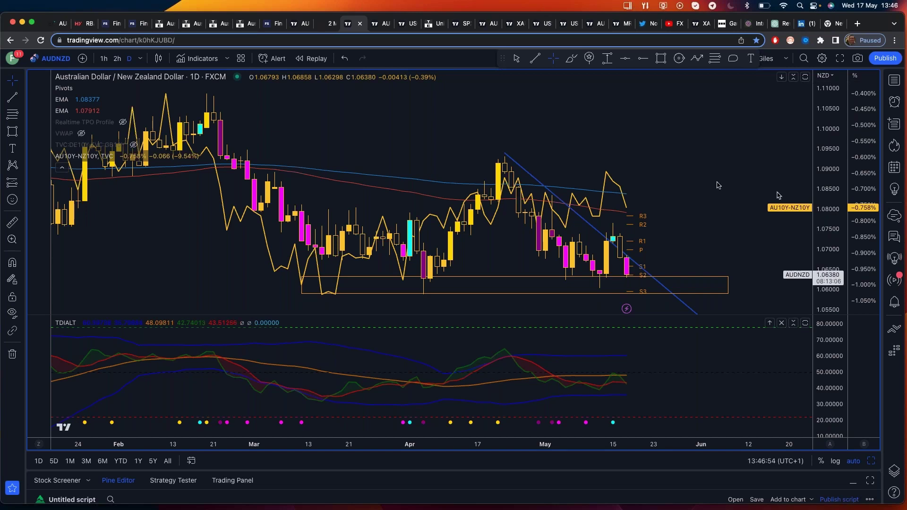
{"action": "scroll", "coordinate": [290, 254], "scroll_direction": "up", "scroll_amount": 3}
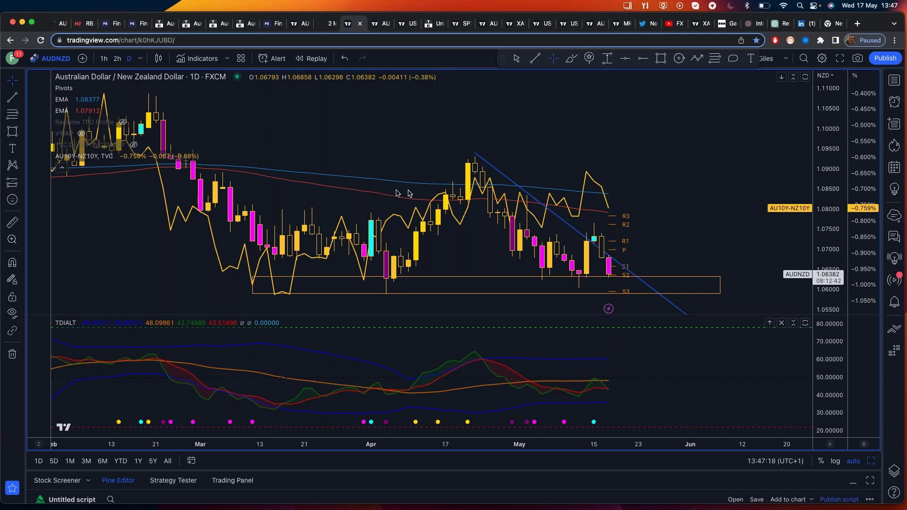
- Load GBPCAD on 1-hour candles and hide the AU10Y-NZ10Y yield spread line
{"action": "left_click", "coordinate": [56, 59]}
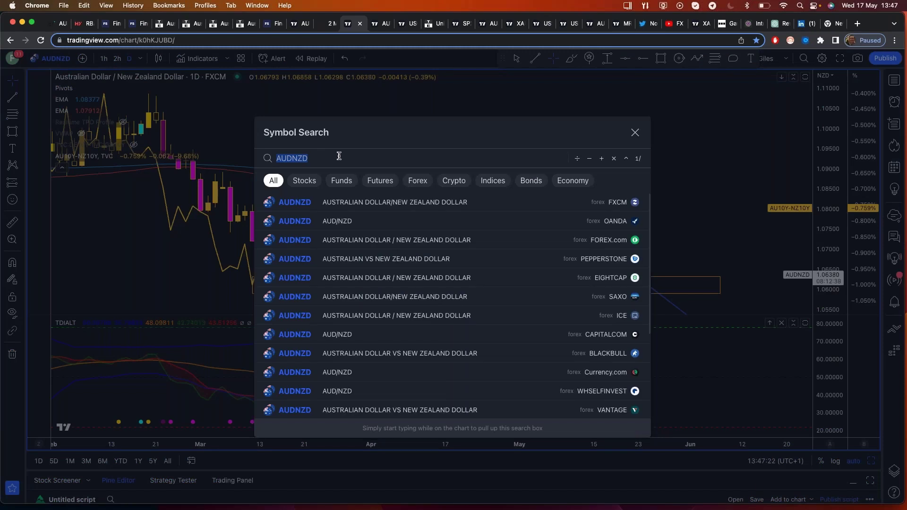
{"action": "type", "text": "GBPCA"}
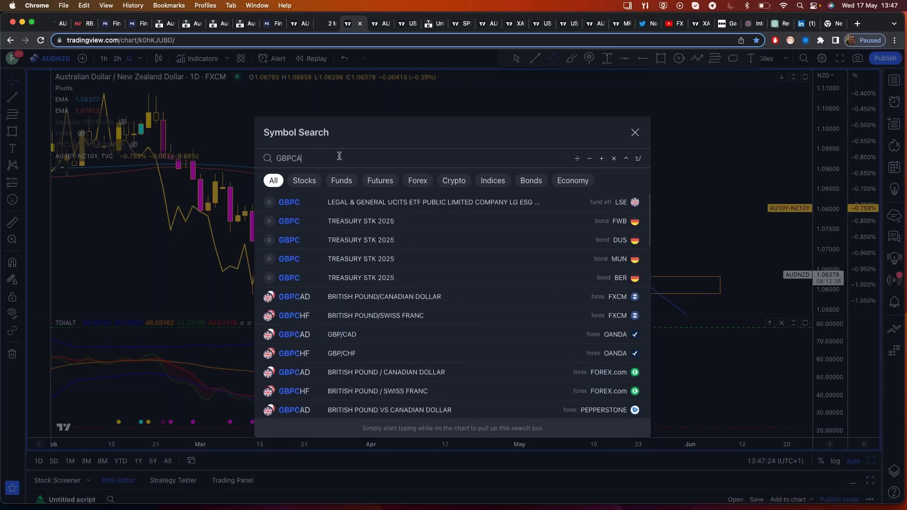
{"action": "type", "text": "D"}
{"action": "key", "text": "Return"}
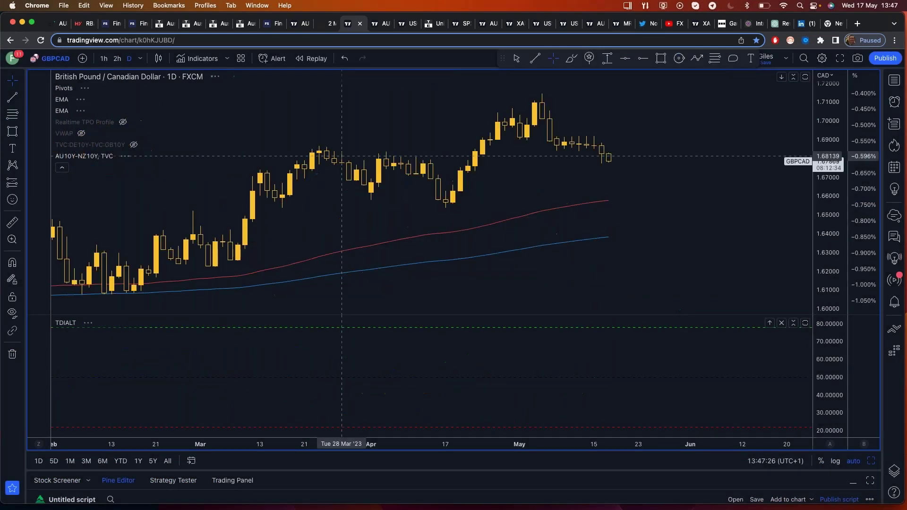
{"action": "left_click", "coordinate": [130, 60]}
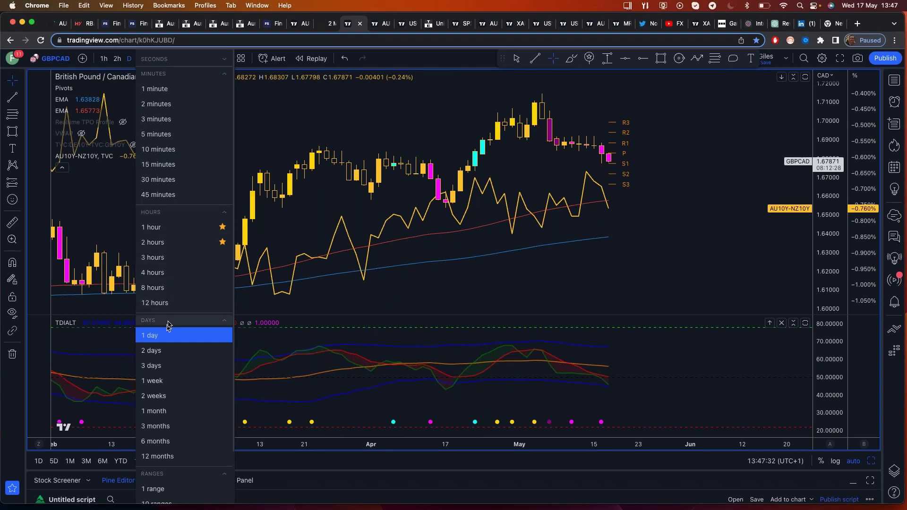
{"action": "left_click", "coordinate": [168, 232]}
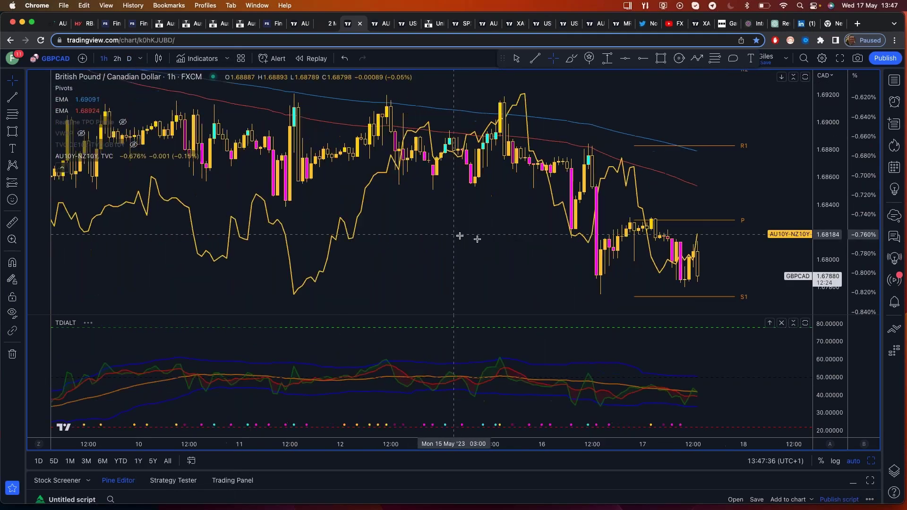
{"action": "scroll", "coordinate": [512, 227], "scroll_direction": "down", "scroll_amount": 1}
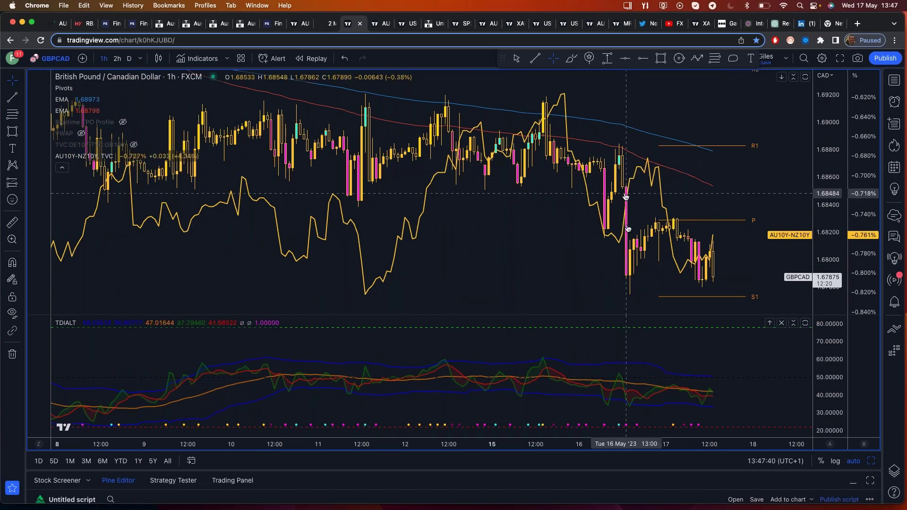
{"action": "left_click", "coordinate": [121, 156]}
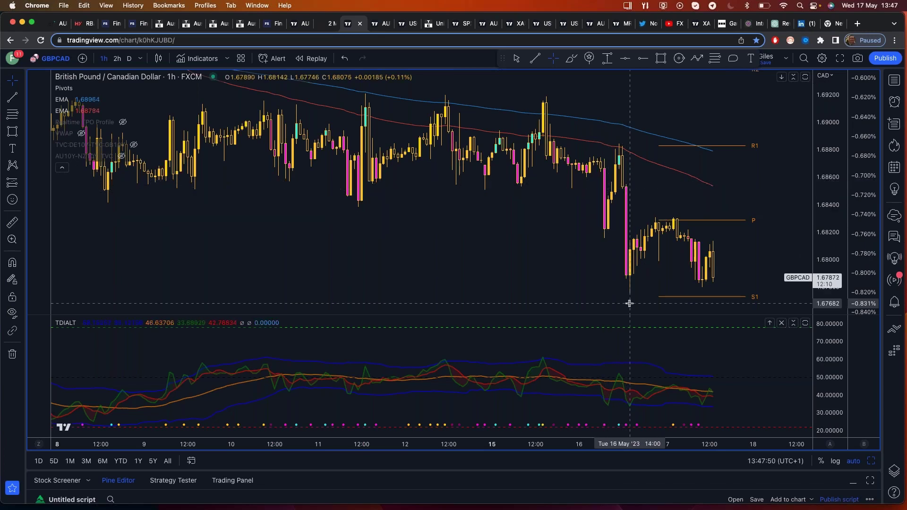
- Open the economic data tracker filtered to events for 17 May
{"action": "left_click", "coordinate": [143, 24]}
{"action": "left_click", "coordinate": [95, 87]}
{"action": "left_click", "coordinate": [117, 165]}
- Scroll through the 17 May releases, including Australian Wage Price Index YoY at 3.7%
{"action": "scroll", "coordinate": [537, 231], "scroll_direction": "down", "scroll_amount": 10}
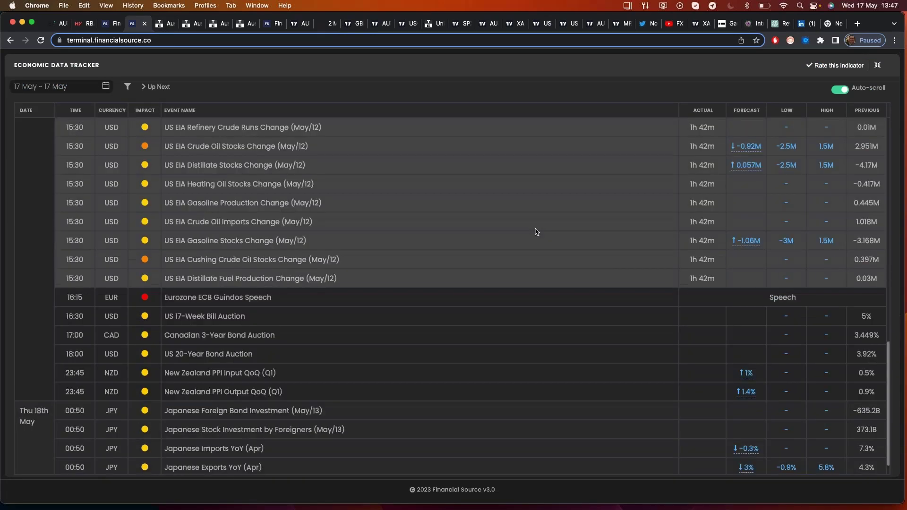
{"action": "scroll", "coordinate": [537, 232], "scroll_direction": "up", "scroll_amount": 8}
{"action": "scroll", "coordinate": [537, 232], "scroll_direction": "up", "scroll_amount": 2}
{"action": "scroll", "coordinate": [537, 232], "scroll_direction": "down", "scroll_amount": 5}
{"action": "scroll", "coordinate": [536, 233], "scroll_direction": "down", "scroll_amount": 6}
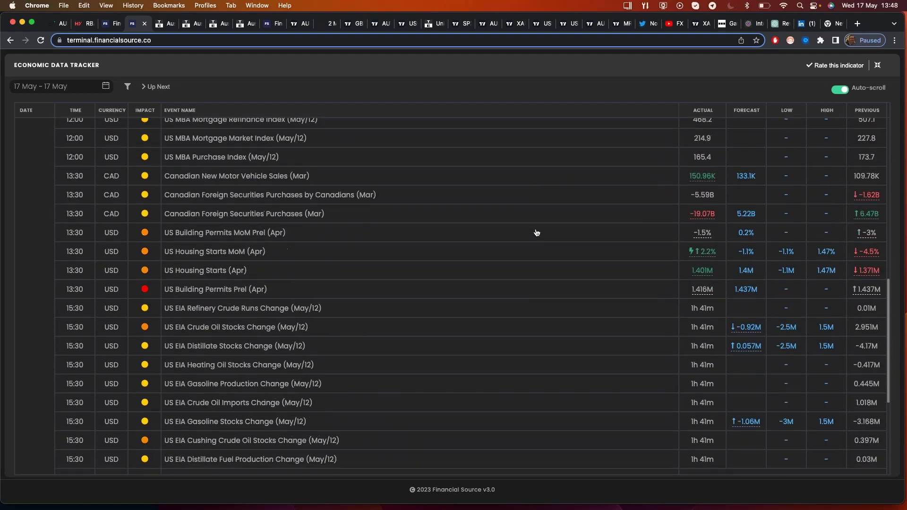
{"action": "scroll", "coordinate": [537, 233], "scroll_direction": "up", "scroll_amount": 5}
{"action": "scroll", "coordinate": [537, 232], "scroll_direction": "up", "scroll_amount": 4}
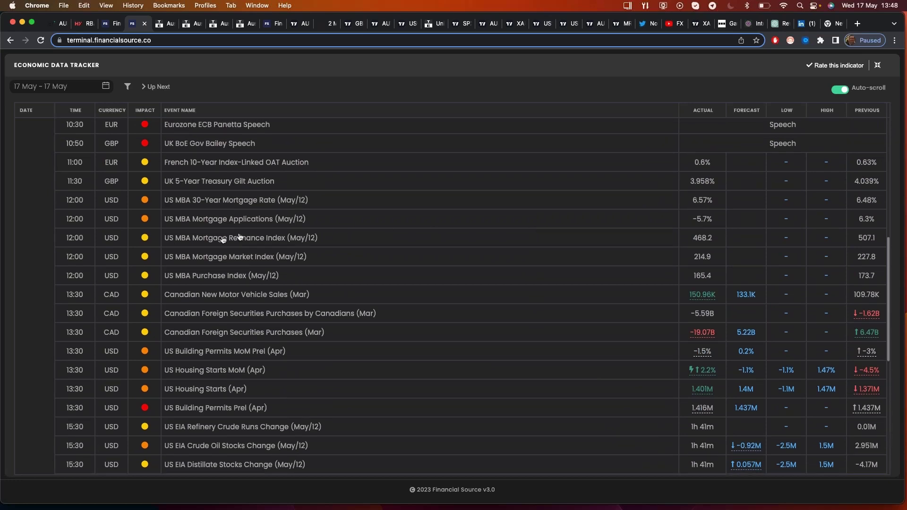
{"action": "scroll", "coordinate": [194, 257], "scroll_direction": "down", "scroll_amount": 2}
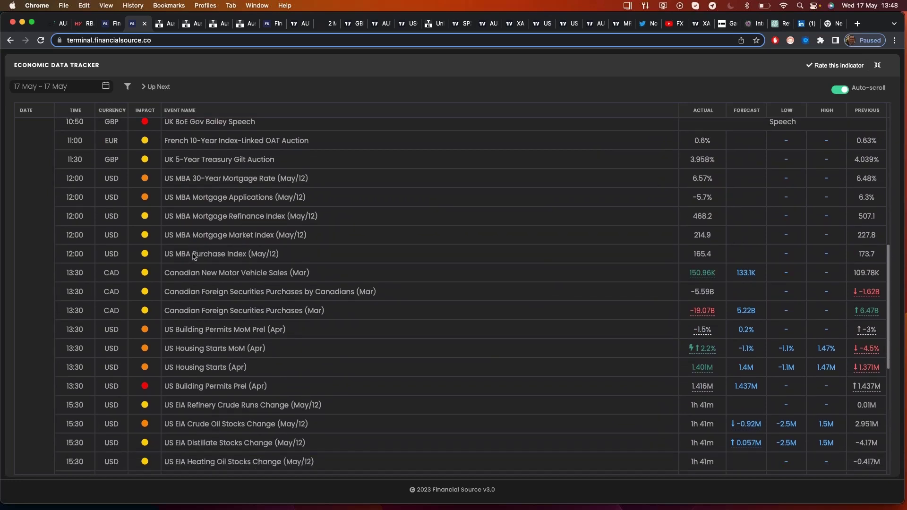
{"action": "scroll", "coordinate": [194, 257], "scroll_direction": "down", "scroll_amount": 5}
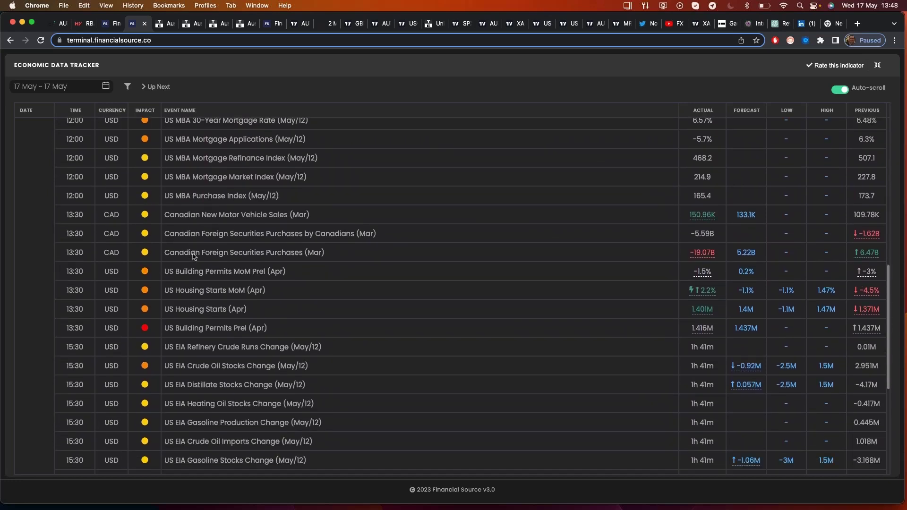
{"action": "scroll", "coordinate": [194, 256], "scroll_direction": "down", "scroll_amount": 10}
{"action": "scroll", "coordinate": [195, 257], "scroll_direction": "up", "scroll_amount": 20}
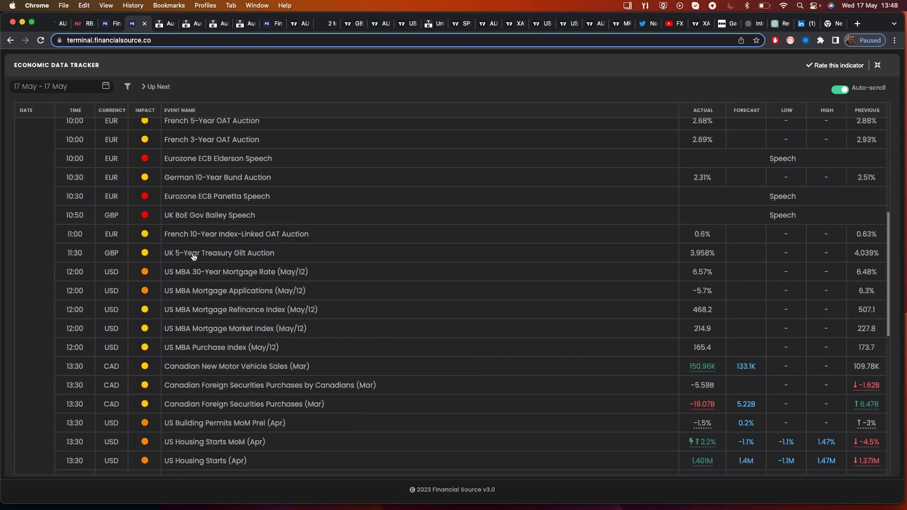
{"action": "scroll", "coordinate": [195, 257], "scroll_direction": "up", "scroll_amount": 3}
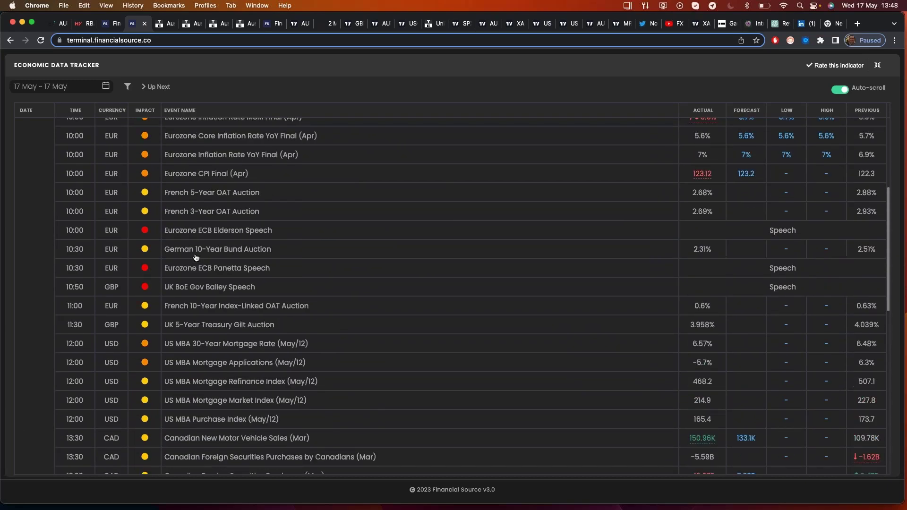
{"action": "scroll", "coordinate": [196, 256], "scroll_direction": "down", "scroll_amount": 5}
{"action": "scroll", "coordinate": [196, 257], "scroll_direction": "down", "scroll_amount": 2}
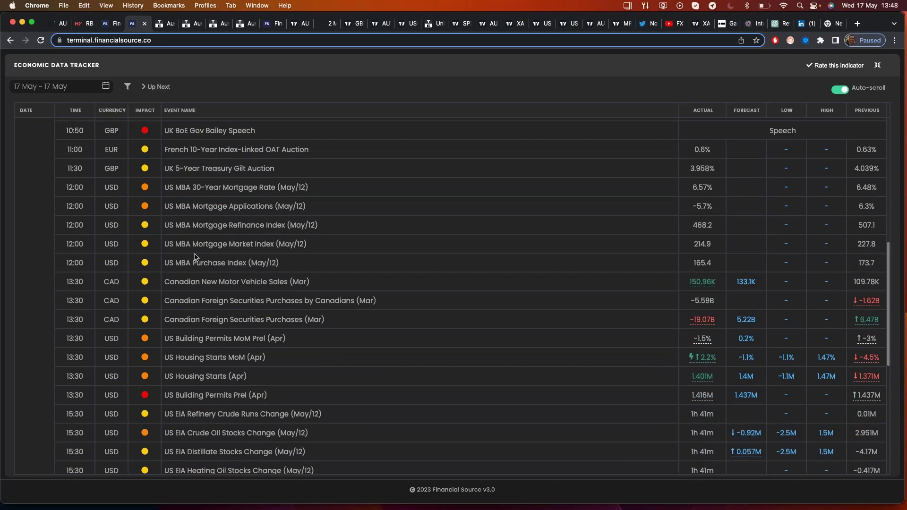
{"action": "scroll", "coordinate": [195, 256], "scroll_direction": "up", "scroll_amount": 19}
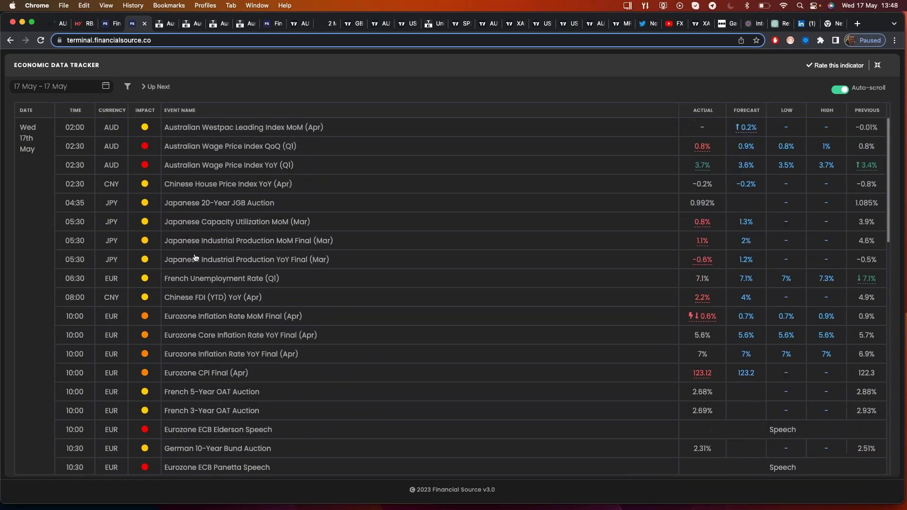
{"action": "left_click", "coordinate": [67, 81]}
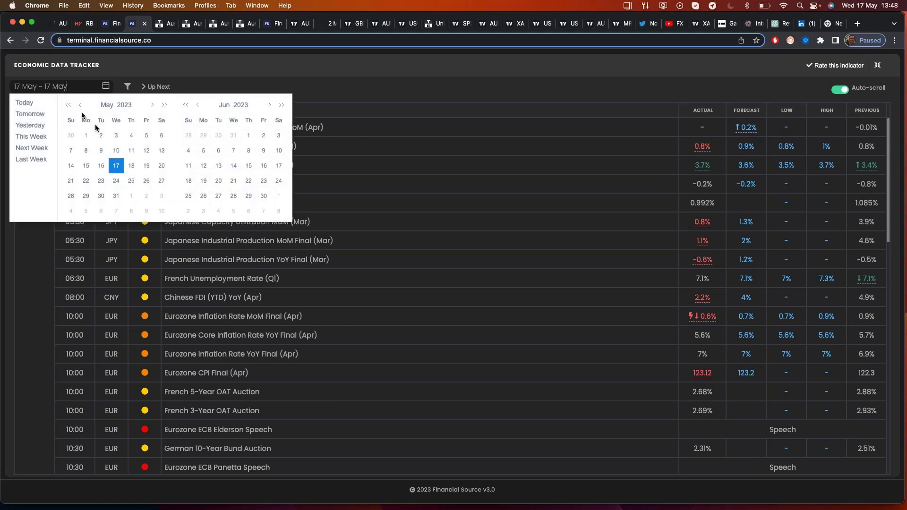
{"action": "double_click", "coordinate": [100, 167]}
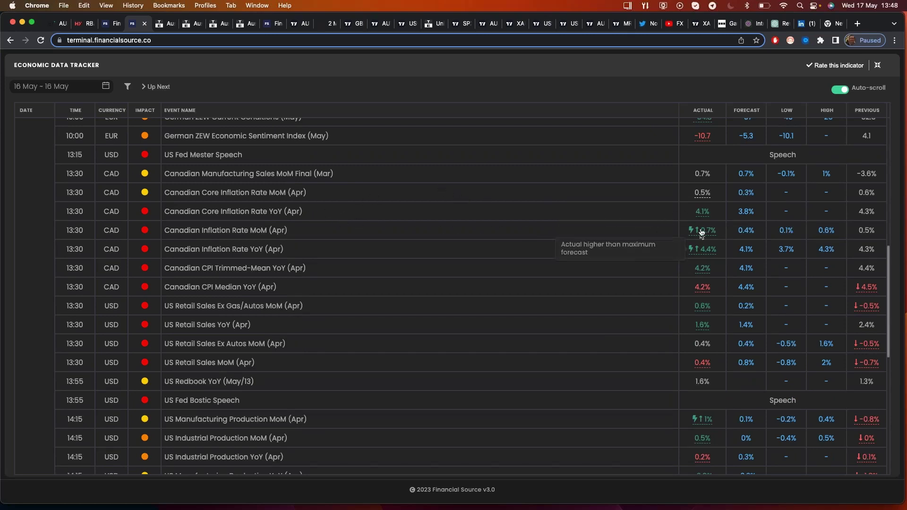
{"action": "mouse_move", "coordinate": [703, 212]}
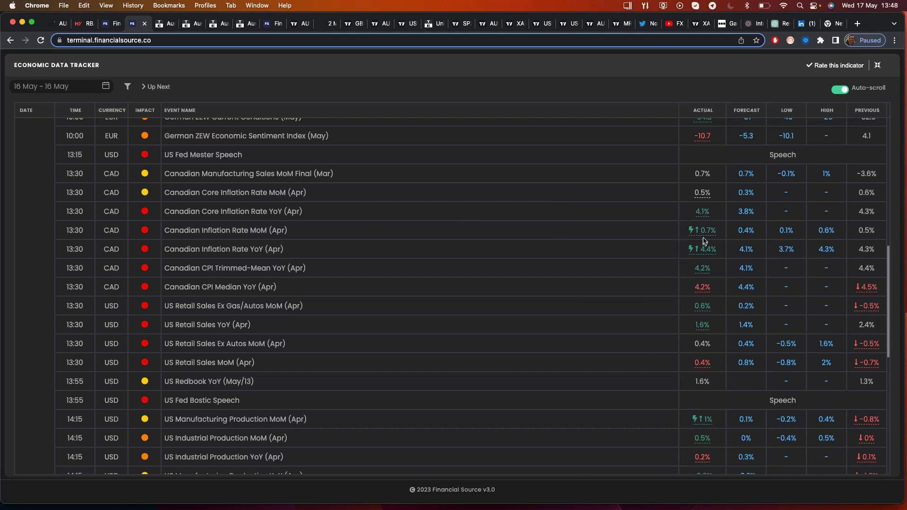
- Go from the full-page economic calendar back to the News + Calendar dashboard
{"action": "mouse_move", "coordinate": [705, 239]}
{"action": "left_click", "coordinate": [111, 24]}
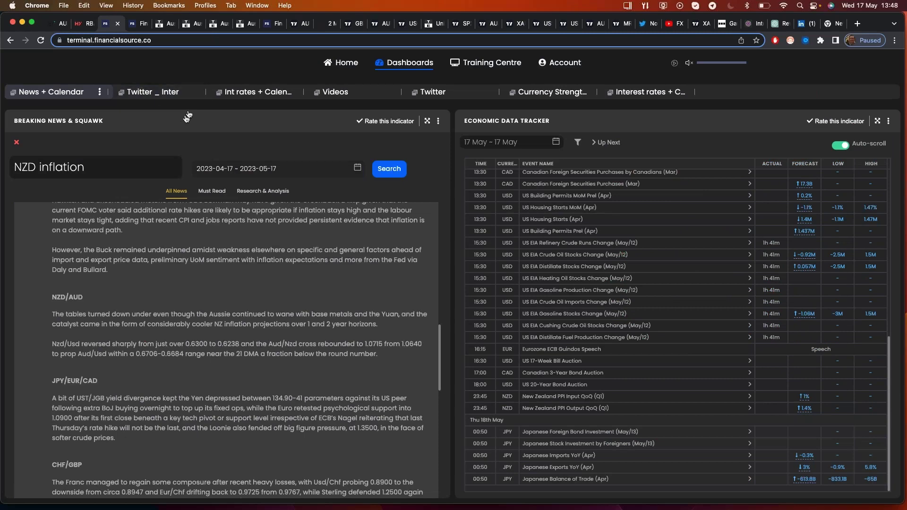
{"action": "left_click", "coordinate": [138, 25]}
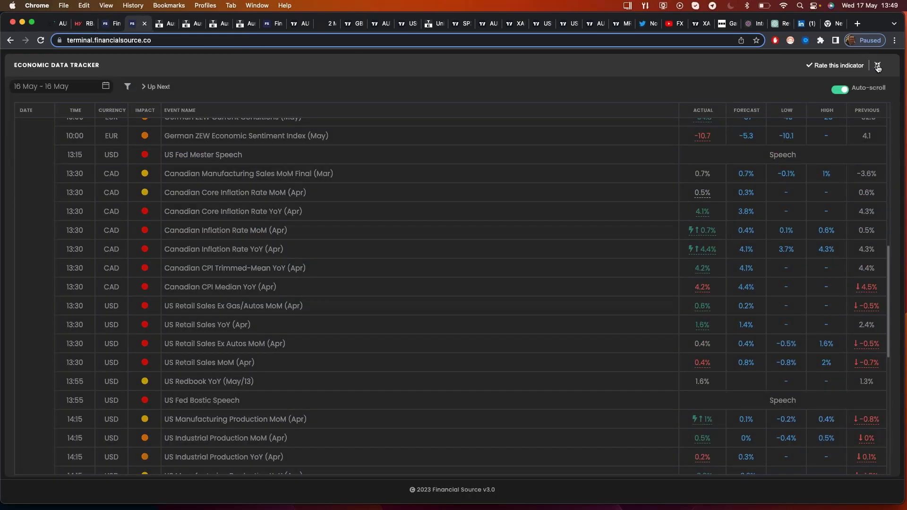
{"action": "left_click", "coordinate": [878, 68]}
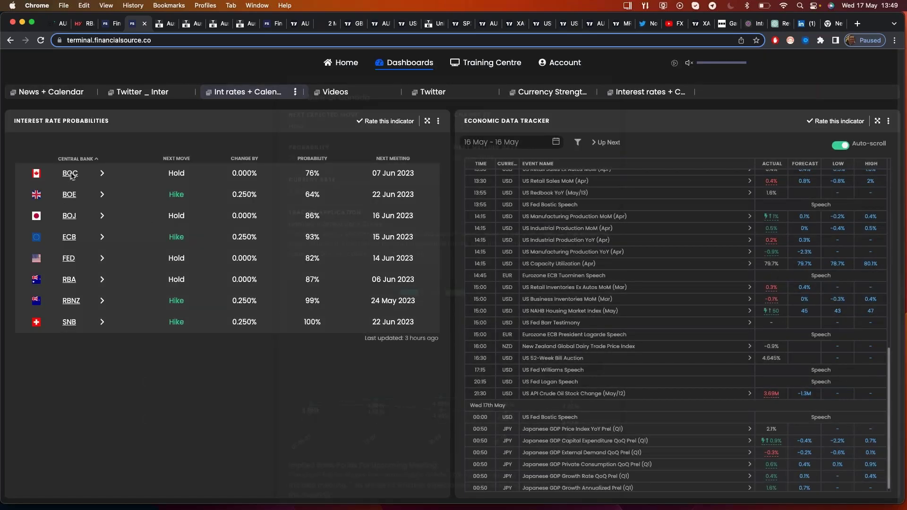
- Open the Bank of Canada rate details: 76% hold at 4.500%, meeting 07 Jun 2023
{"action": "left_click", "coordinate": [70, 175]}
{"action": "scroll", "coordinate": [374, 371], "scroll_direction": "down", "scroll_amount": 10}
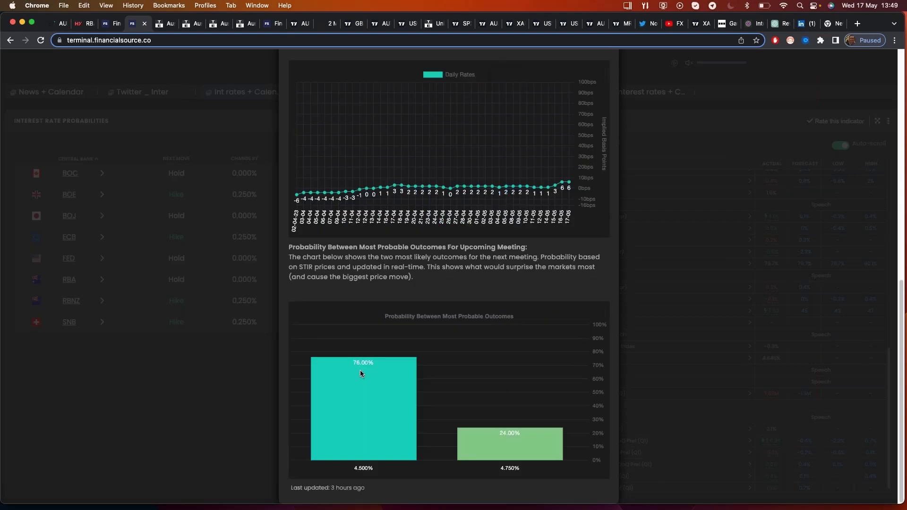
{"action": "scroll", "coordinate": [396, 290], "scroll_direction": "up", "scroll_amount": 7}
{"action": "scroll", "coordinate": [420, 287], "scroll_direction": "up", "scroll_amount": 5}
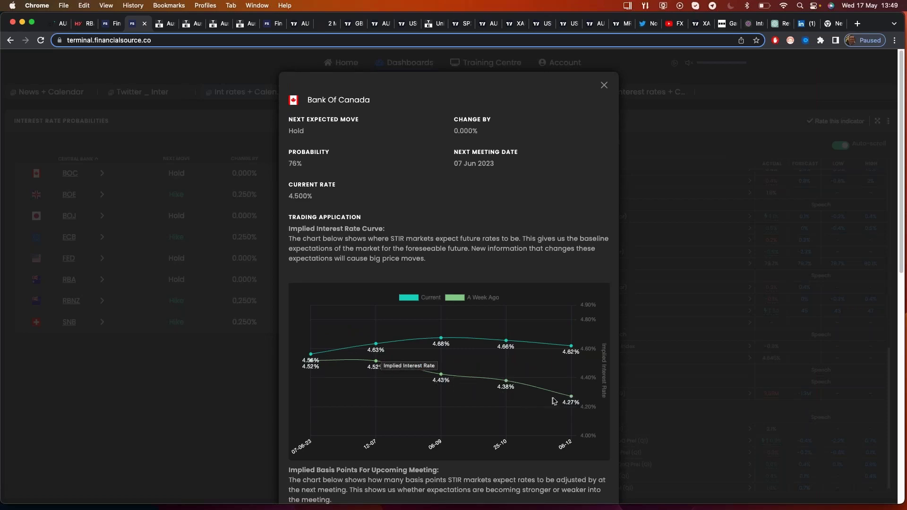
{"action": "scroll", "coordinate": [442, 348], "scroll_direction": "down", "scroll_amount": 10}
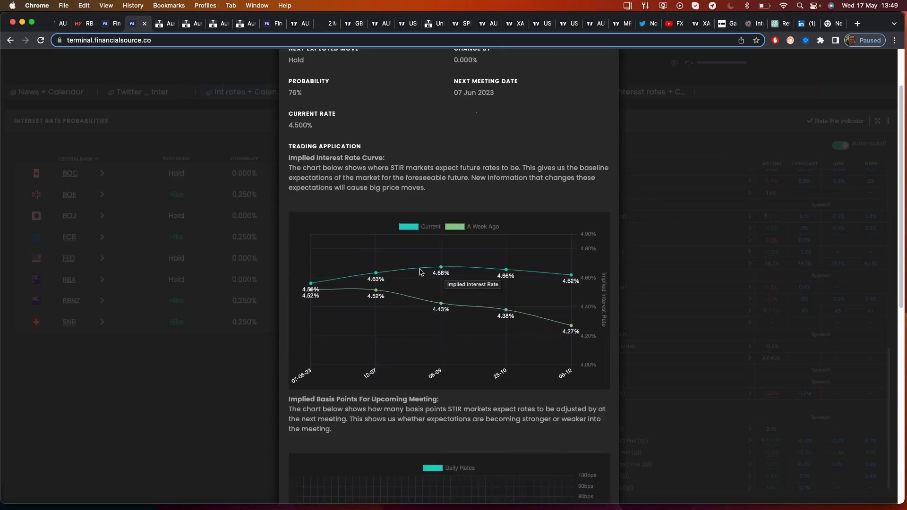
{"action": "scroll", "coordinate": [422, 271], "scroll_direction": "down", "scroll_amount": 1}
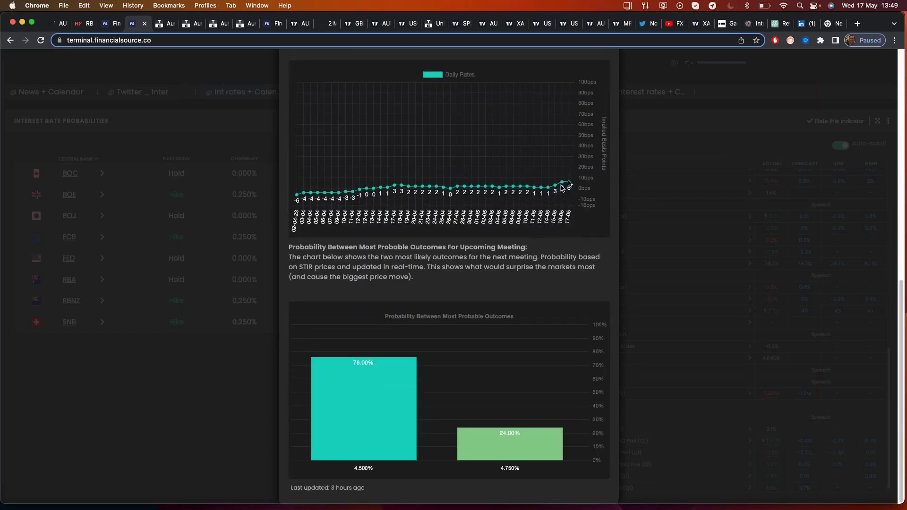
{"action": "scroll", "coordinate": [572, 181], "scroll_direction": "up", "scroll_amount": 10}
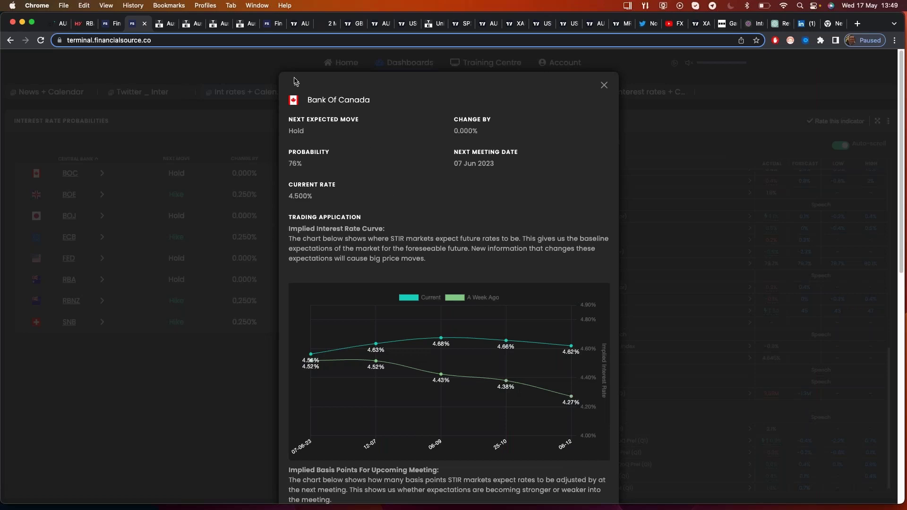
- Return to the GBPCAD 1-hour chart and expand its price pane to fill the chart
{"action": "left_click", "coordinate": [352, 24]}
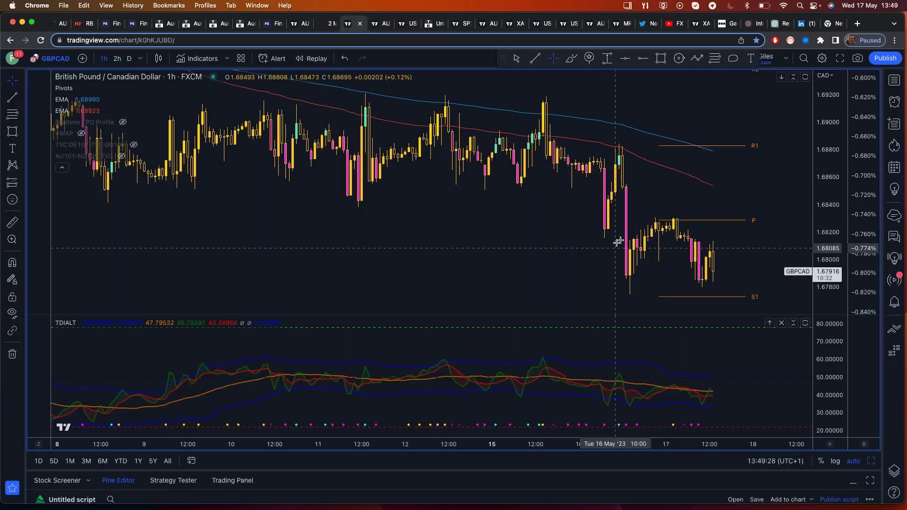
{"action": "scroll", "coordinate": [610, 241], "scroll_direction": "right", "scroll_amount": 5}
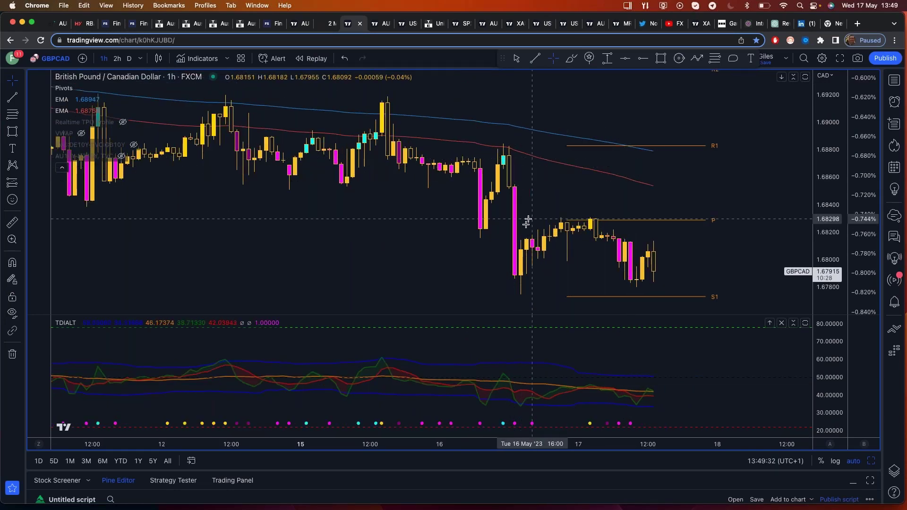
{"action": "scroll", "coordinate": [498, 206], "scroll_direction": "left", "scroll_amount": 3}
{"action": "scroll", "coordinate": [486, 217], "scroll_direction": "up", "scroll_amount": 3}
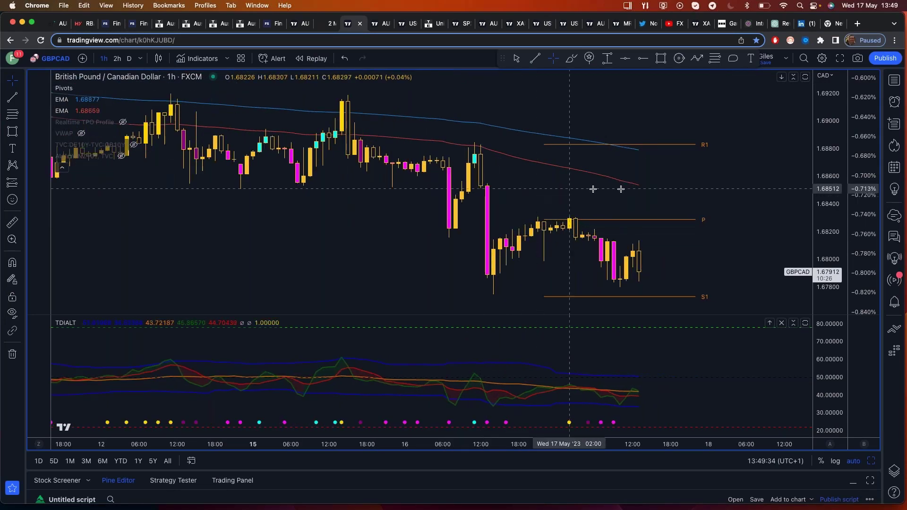
{"action": "scroll", "coordinate": [712, 196], "scroll_direction": "left", "scroll_amount": 2}
{"action": "double_click", "coordinate": [711, 196]}
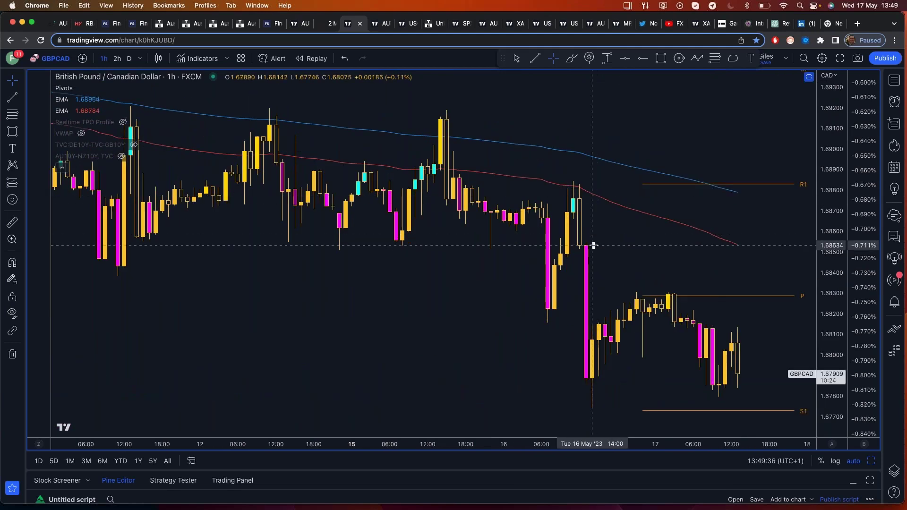
{"action": "scroll", "coordinate": [593, 245], "scroll_direction": "up", "scroll_amount": 1}
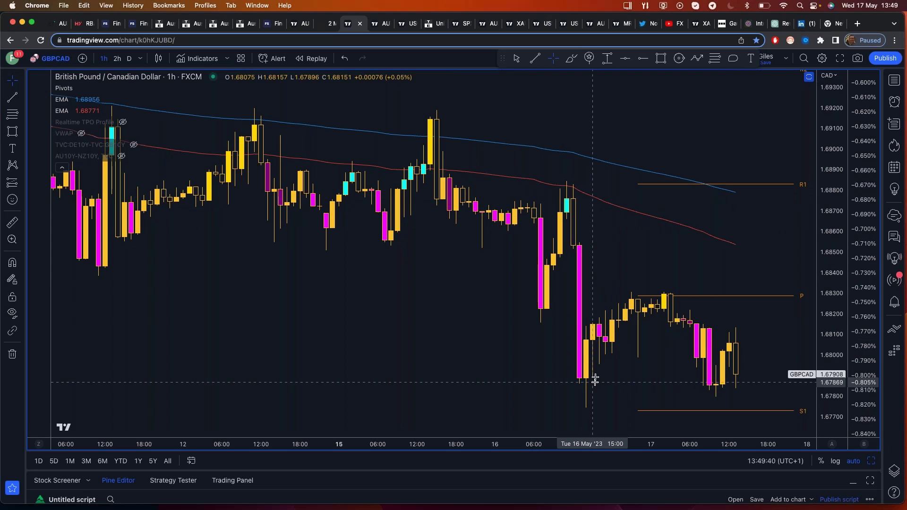
{"action": "scroll", "coordinate": [572, 312], "scroll_direction": "down", "scroll_amount": 2}
{"action": "scroll", "coordinate": [571, 312], "scroll_direction": "up", "scroll_amount": 2}
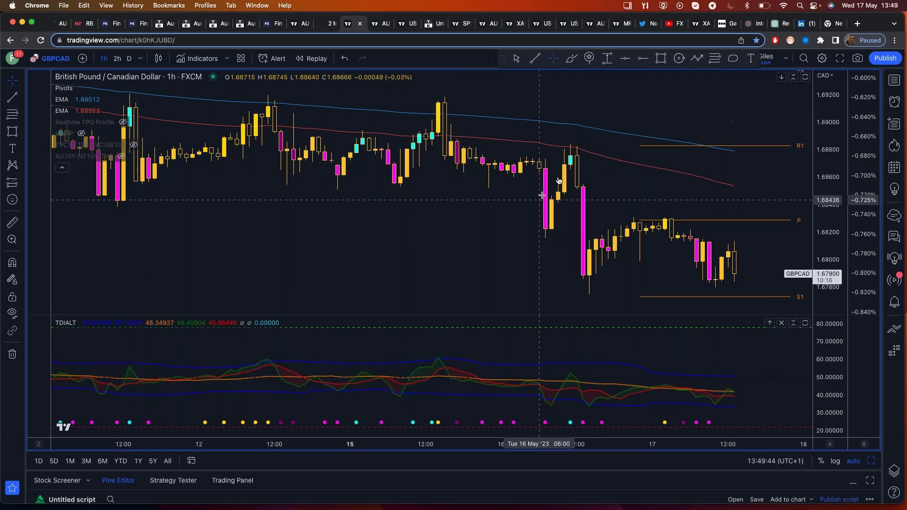
{"action": "scroll", "coordinate": [614, 267], "scroll_direction": "up", "scroll_amount": 3}
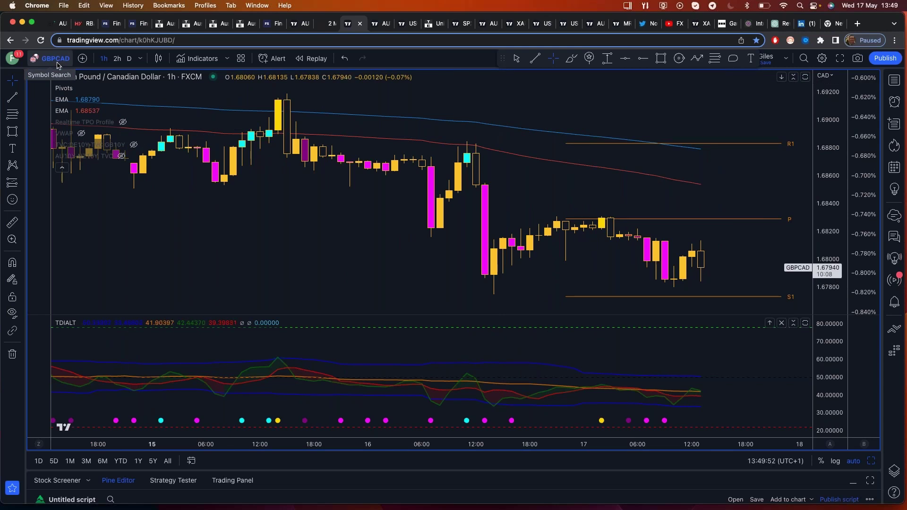
{"action": "mouse_move", "coordinate": [108, 155]}
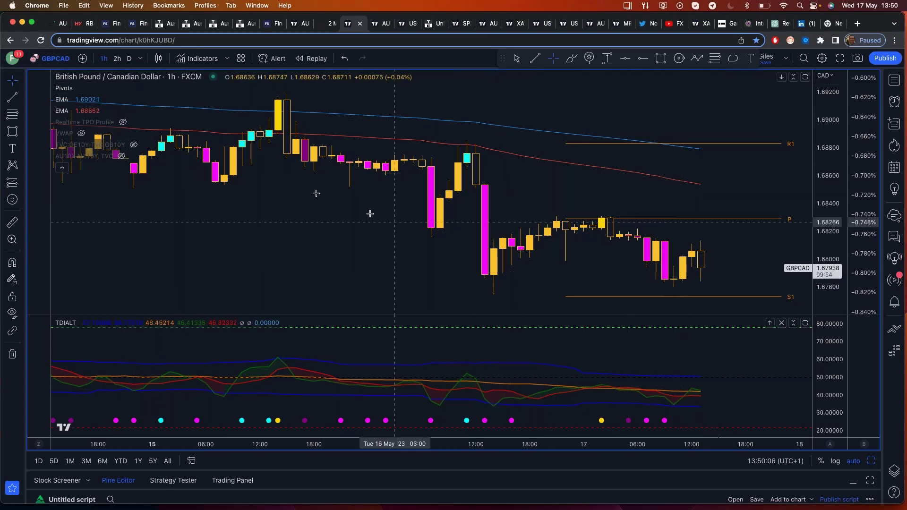
- Keep GBPCAD as the symbol and switch the chart to daily candles
{"action": "left_click", "coordinate": [48, 62]}
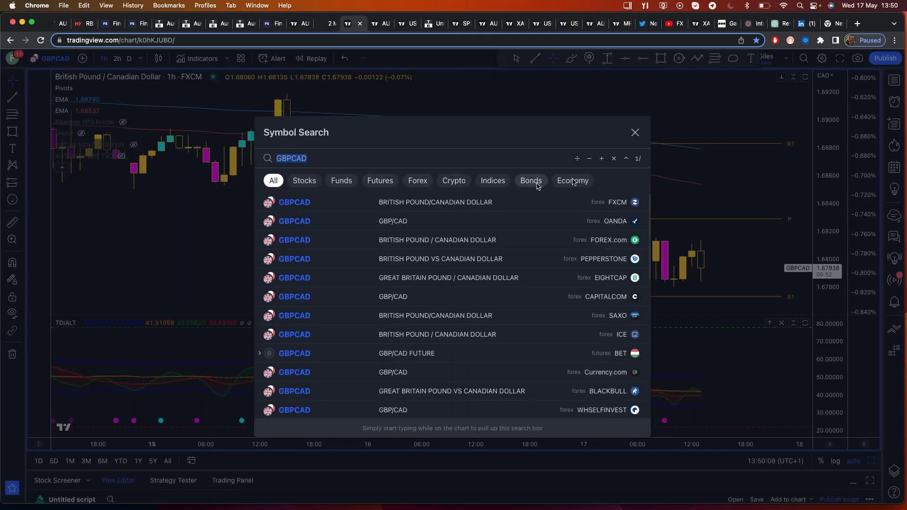
{"action": "left_click", "coordinate": [636, 133]}
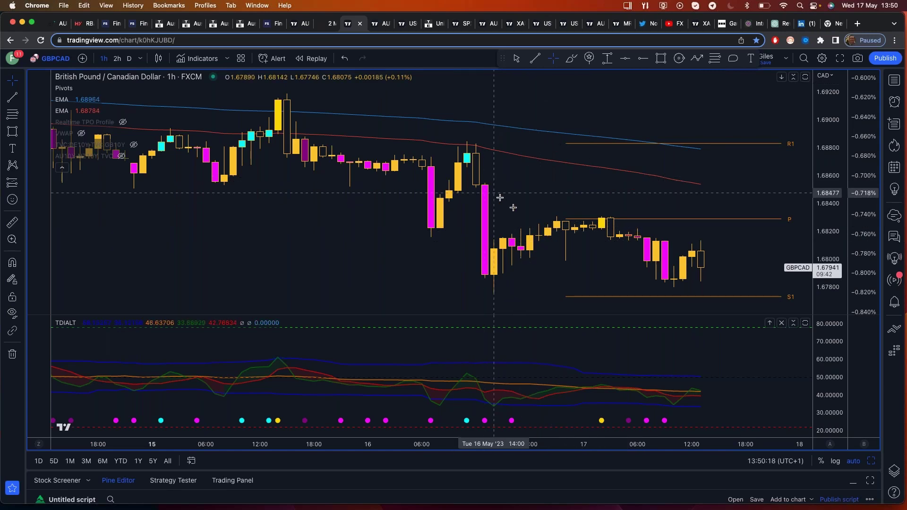
{"action": "scroll", "coordinate": [665, 233], "scroll_direction": "down", "scroll_amount": 2}
{"action": "scroll", "coordinate": [664, 232], "scroll_direction": "down", "scroll_amount": 2}
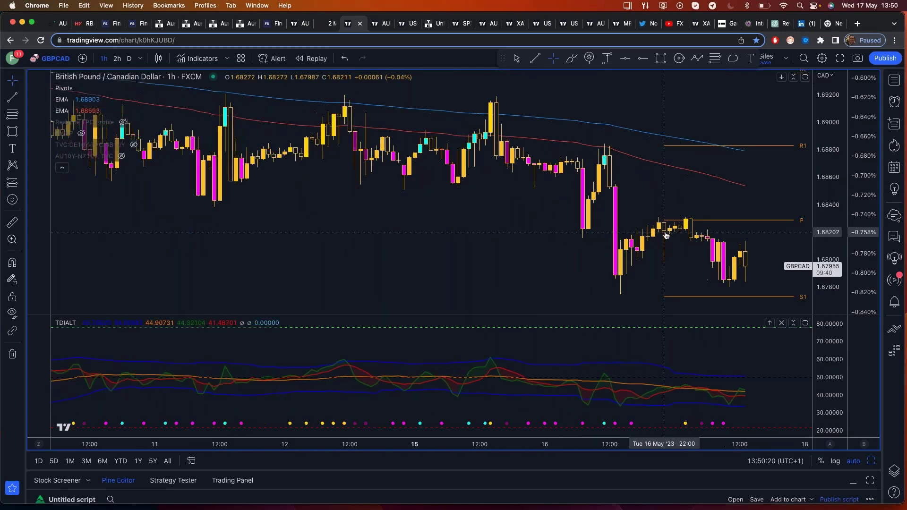
{"action": "left_click", "coordinate": [52, 60]}
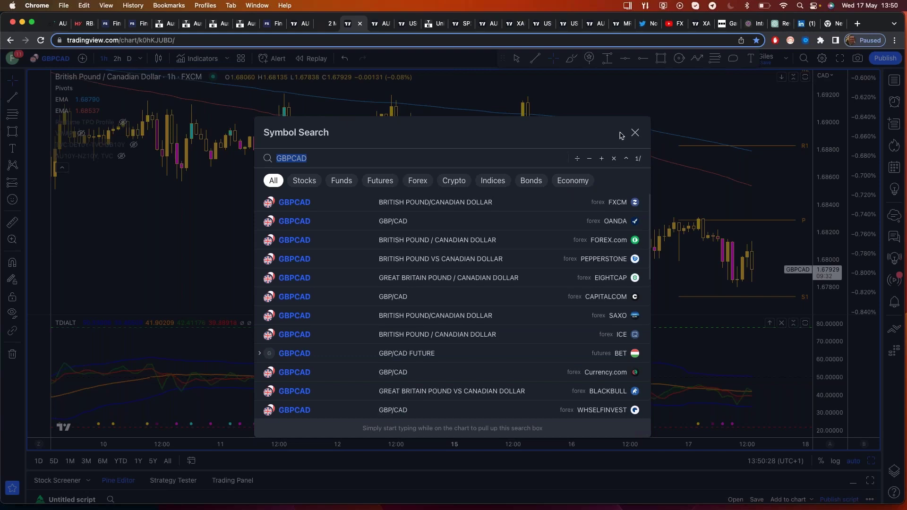
{"action": "left_click", "coordinate": [634, 133]}
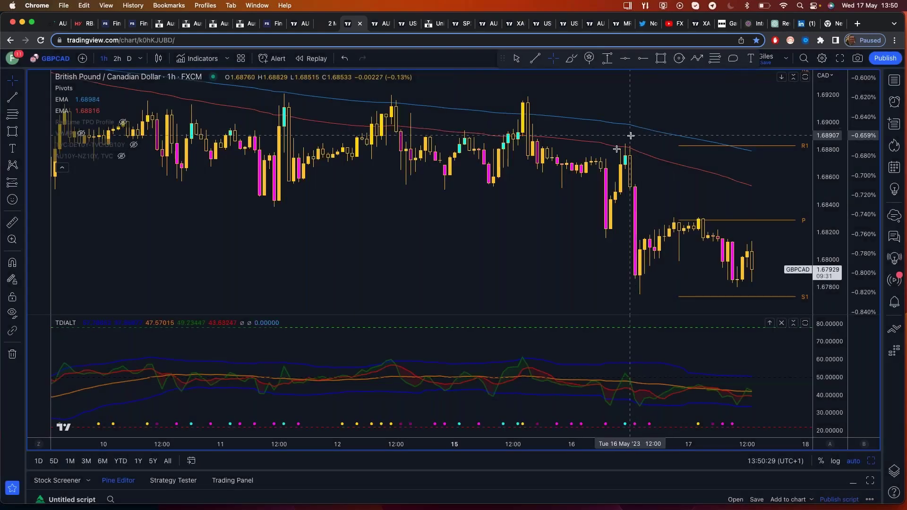
{"action": "left_click", "coordinate": [129, 60]}
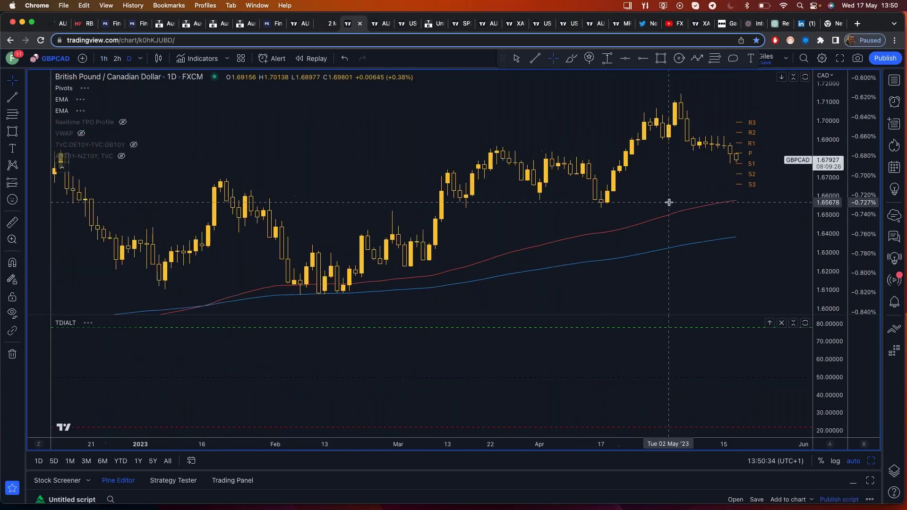
- Draw a rising trend line from the mid-February low to the May lows, then go back to 1-hour
{"action": "key", "text": "alt+t"}
{"action": "left_click", "coordinate": [262, 299]}
{"action": "scroll", "coordinate": [269, 296], "scroll_direction": "right", "scroll_amount": 5}
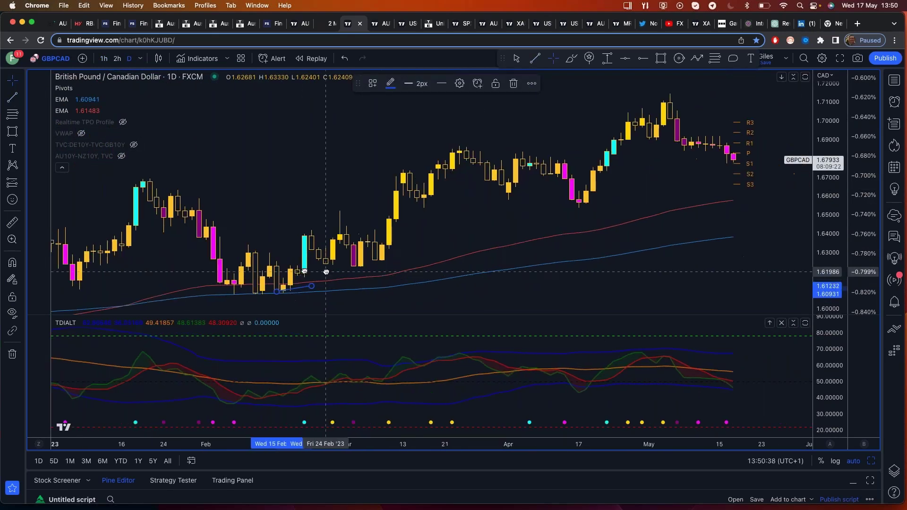
{"action": "left_click", "coordinate": [274, 290]}
{"action": "left_click_drag", "start_coordinate": [274, 286], "coordinate": [739, 155]}
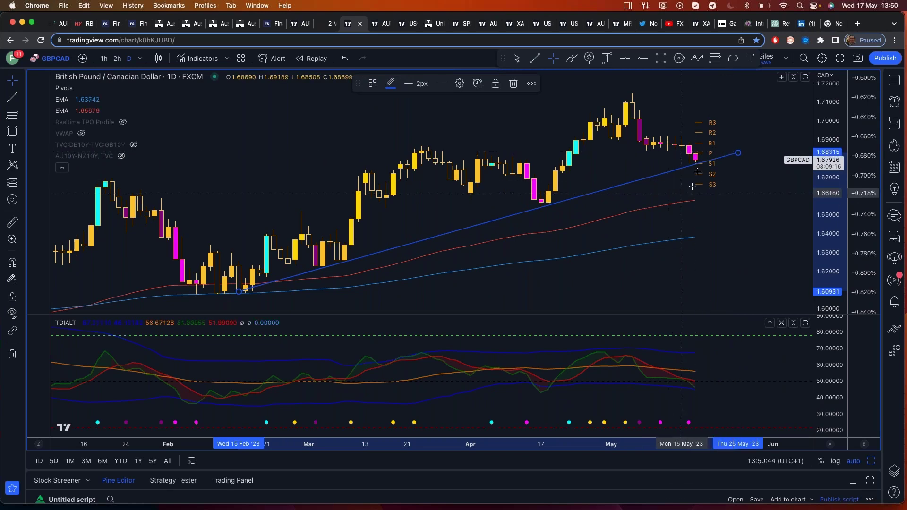
{"action": "scroll", "coordinate": [241, 284], "scroll_direction": "up", "scroll_amount": 2}
{"action": "left_click_drag", "start_coordinate": [97, 293], "coordinate": [101, 294]}
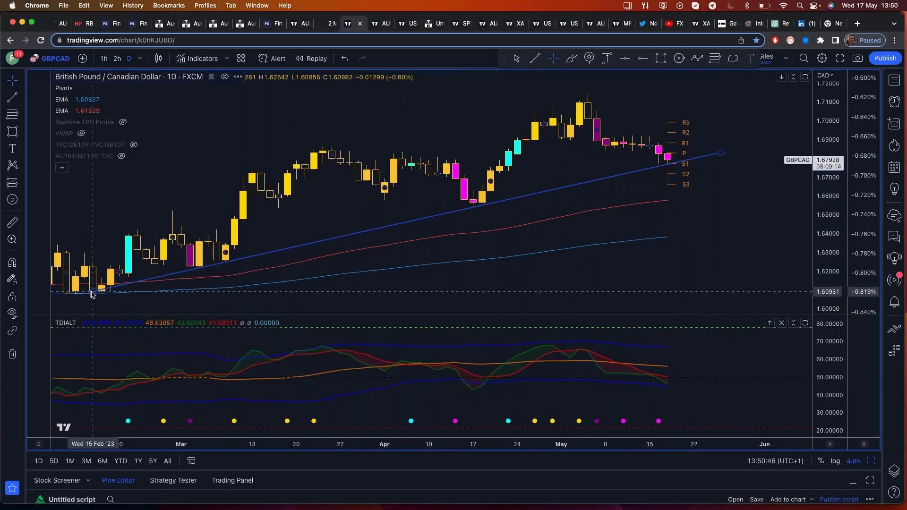
{"action": "left_click", "coordinate": [100, 295]}
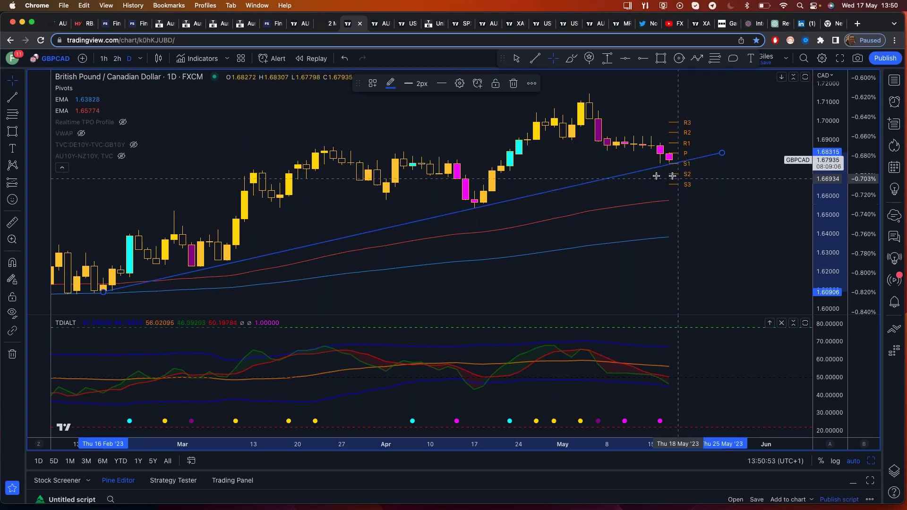
{"action": "scroll", "coordinate": [652, 189], "scroll_direction": "up", "scroll_amount": 2}
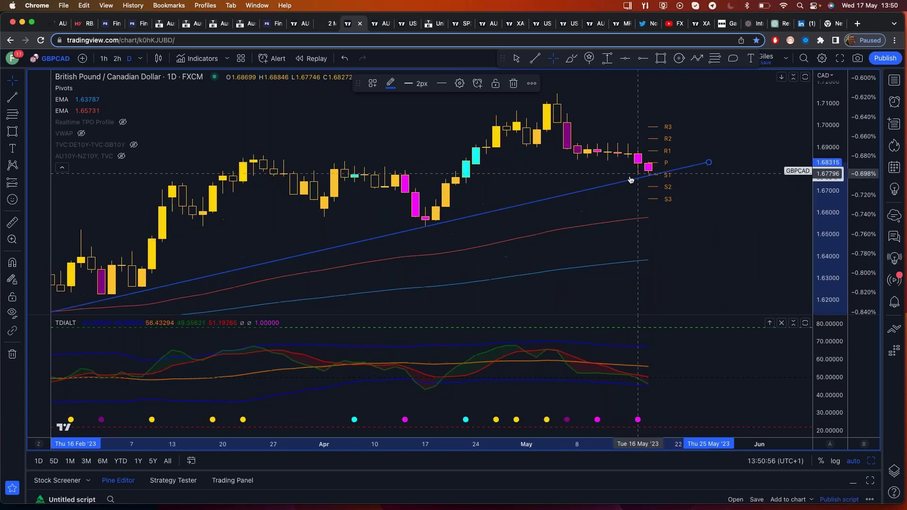
{"action": "left_click", "coordinate": [104, 59]}
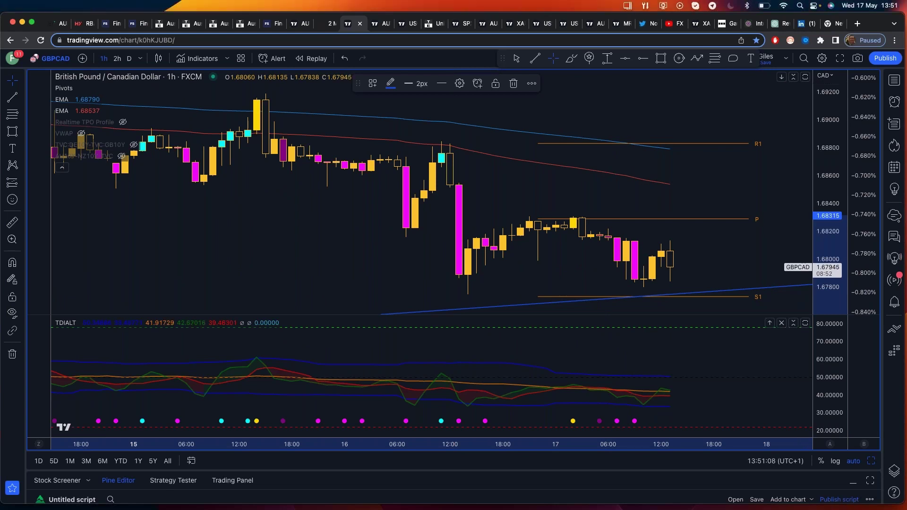
- Load EURCAD and view it on daily candles
{"action": "left_click", "coordinate": [66, 60]}
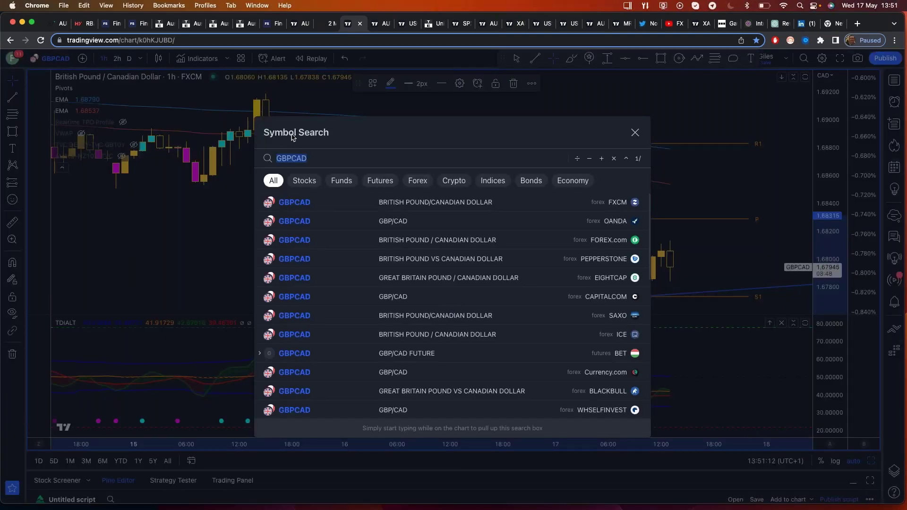
{"action": "type", "text": "EURCAD"}
{"action": "key", "text": "Return"}
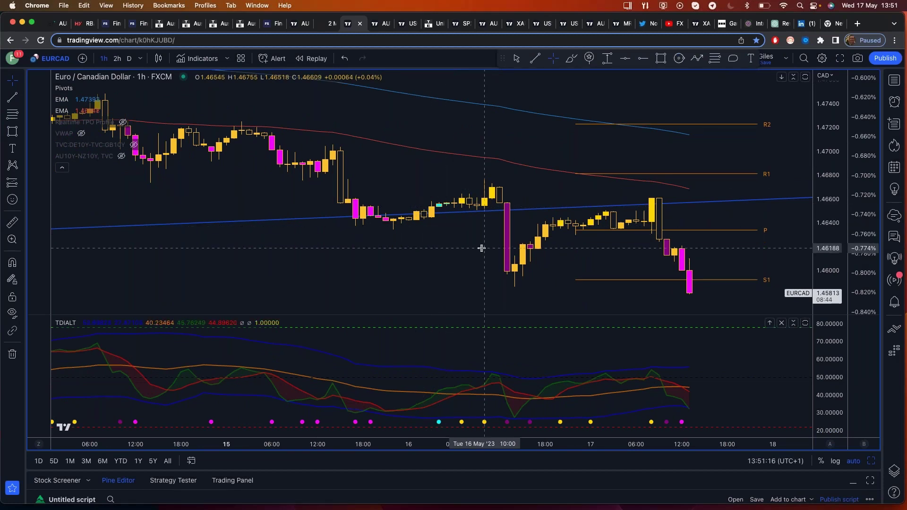
{"action": "scroll", "coordinate": [510, 261], "scroll_direction": "down", "scroll_amount": 2}
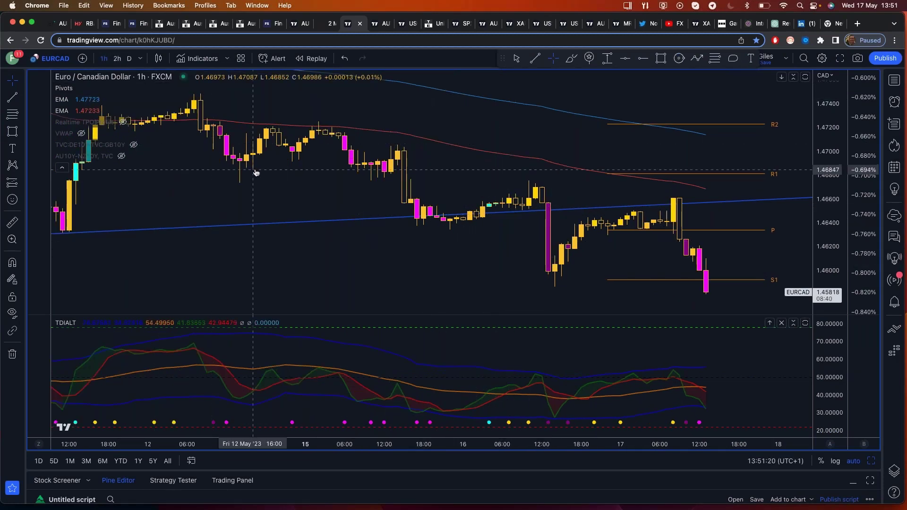
{"action": "left_click", "coordinate": [129, 59]}
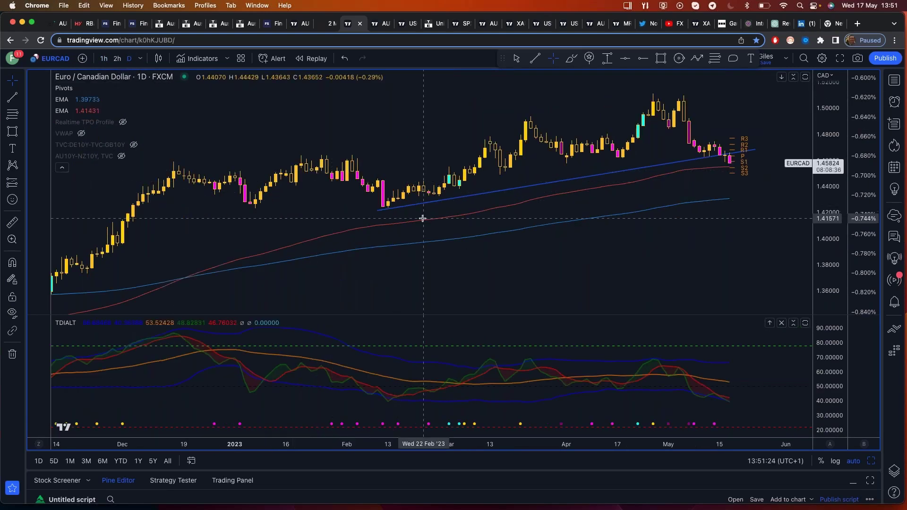
{"action": "scroll", "coordinate": [422, 218], "scroll_direction": "up", "scroll_amount": 3}
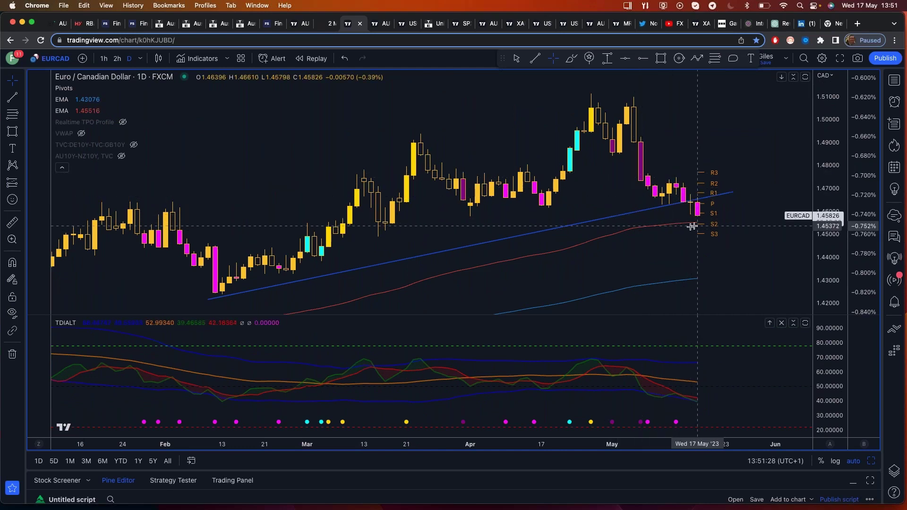
- Switch EURCAD to 4-hour candles and search for AUDCAD
{"action": "left_click", "coordinate": [141, 59]}
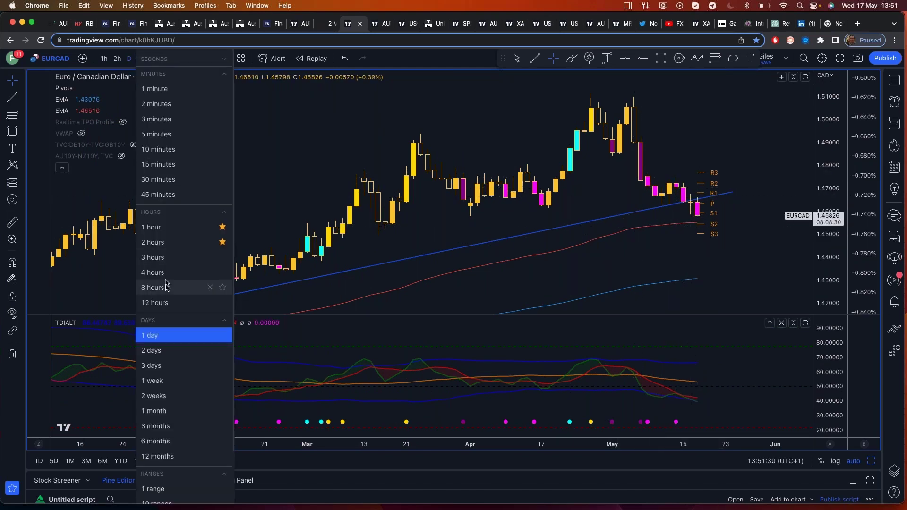
{"action": "left_click", "coordinate": [164, 277]}
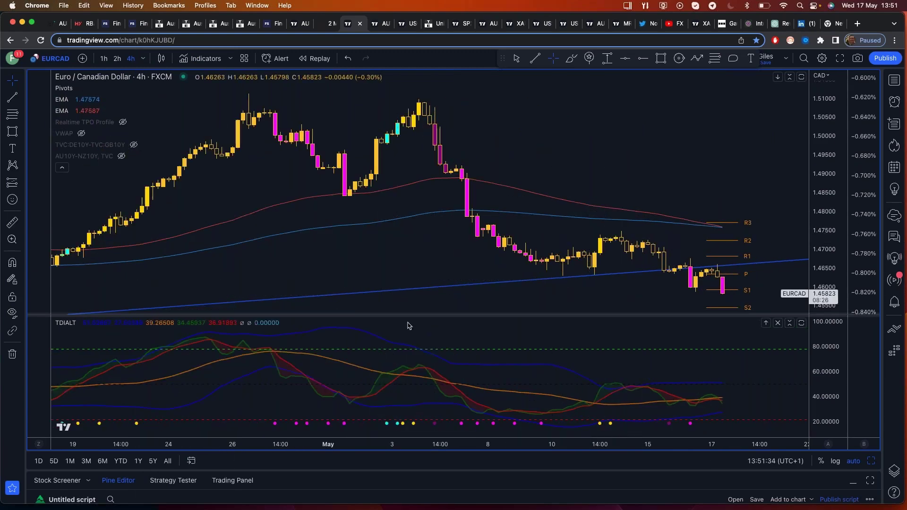
{"action": "left_click", "coordinate": [56, 58]}
{"action": "type", "text": "AUDCAD"}
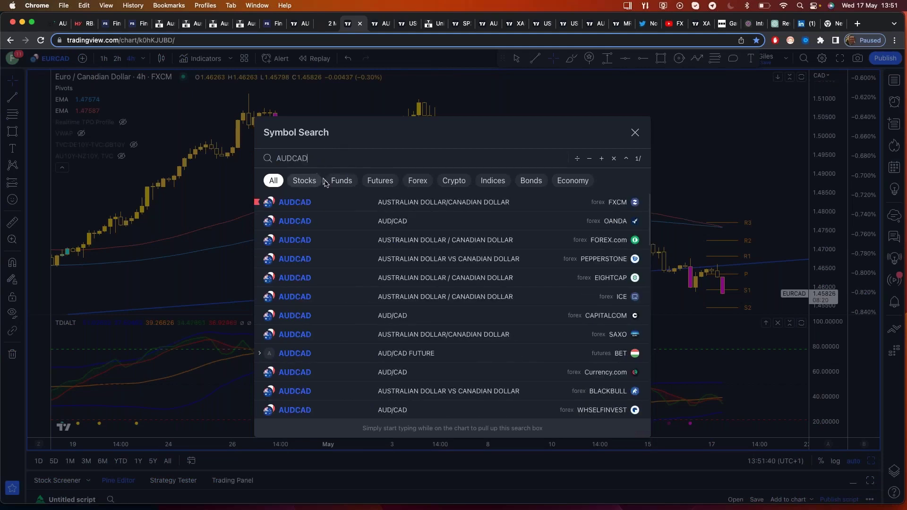
- Load the AUDCAD FXCM chart on 1-hour candles
{"action": "left_click", "coordinate": [319, 203]}
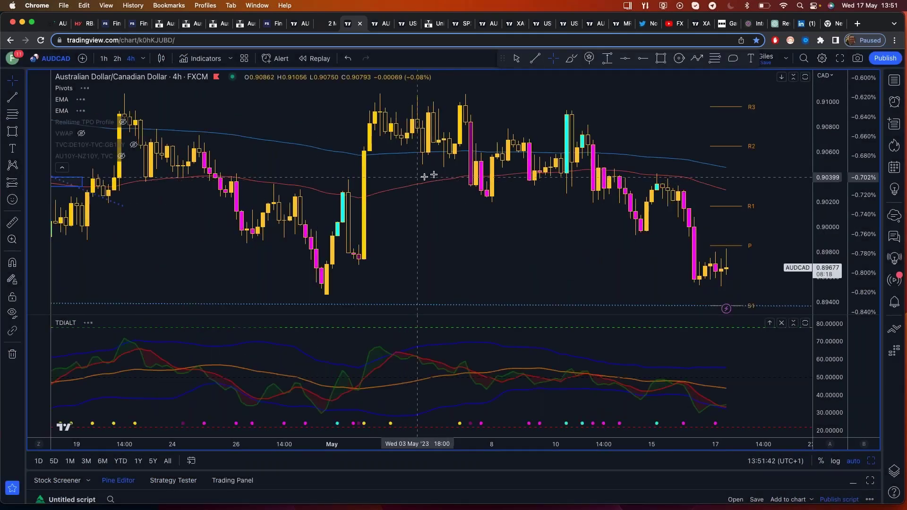
{"action": "left_click", "coordinate": [142, 59]}
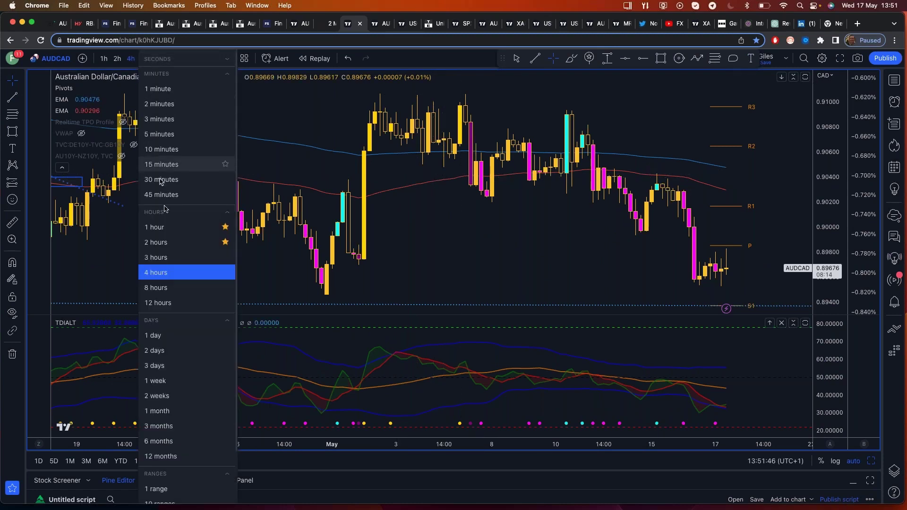
{"action": "left_click", "coordinate": [171, 227]}
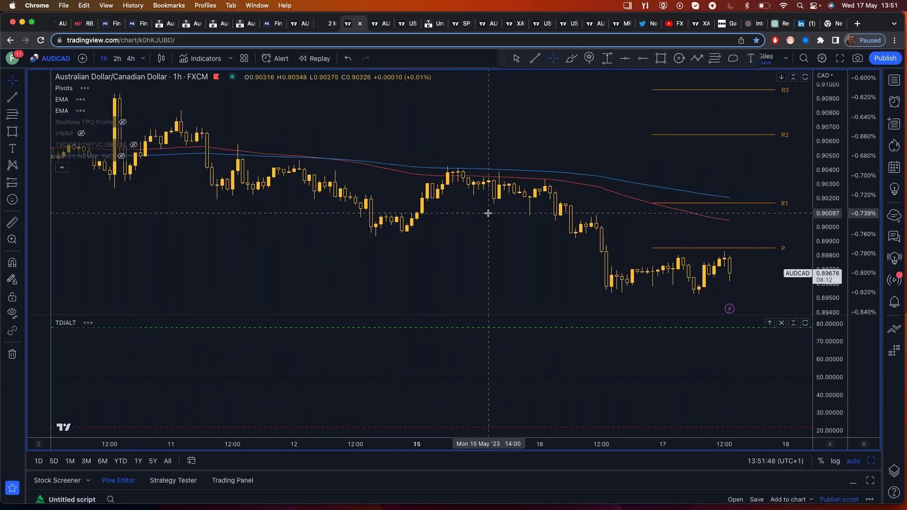
{"action": "scroll", "coordinate": [662, 289], "scroll_direction": "down", "scroll_amount": 5}
{"action": "scroll", "coordinate": [682, 274], "scroll_direction": "down", "scroll_amount": 5}
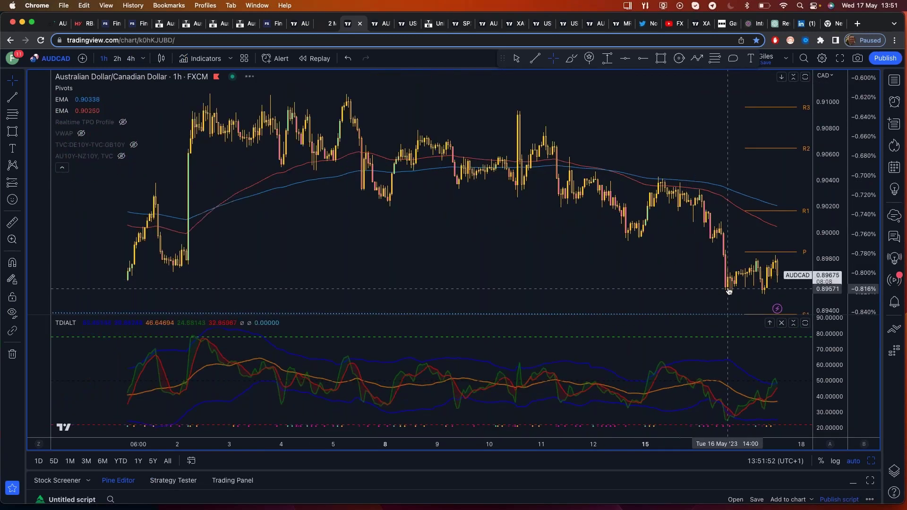
{"action": "scroll", "coordinate": [514, 266], "scroll_direction": "up", "scroll_amount": 5}
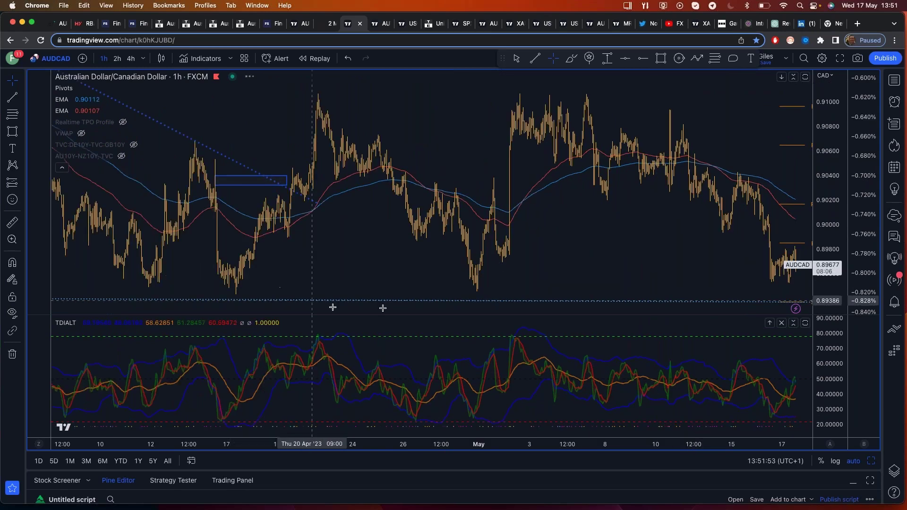
{"action": "scroll", "coordinate": [702, 279], "scroll_direction": "up", "scroll_amount": 5}
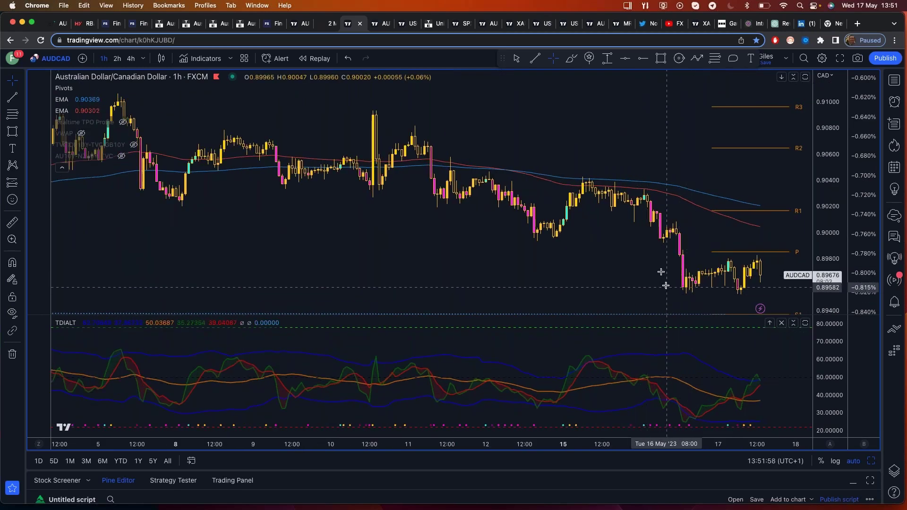
{"action": "scroll", "coordinate": [683, 288], "scroll_direction": "down", "scroll_amount": 3}
{"action": "scroll", "coordinate": [685, 288], "scroll_direction": "down", "scroll_amount": 3}
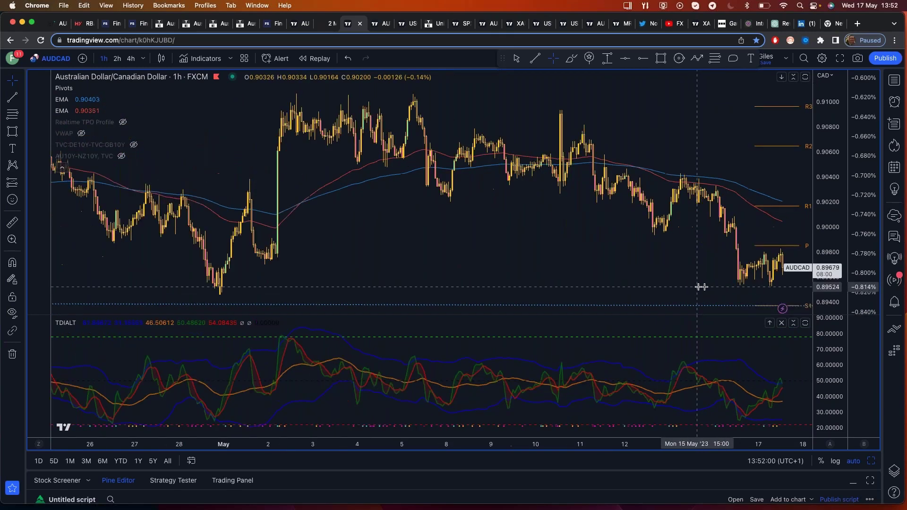
{"action": "scroll", "coordinate": [699, 287], "scroll_direction": "up", "scroll_amount": 3}
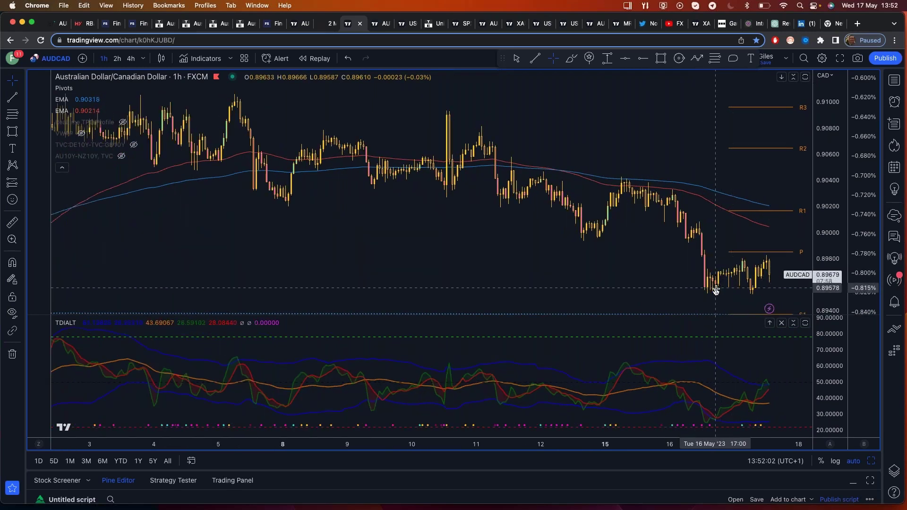
- Restore the four-chart layout with S&P 500, gold, US oil and AUDCAD
{"action": "left_click", "coordinate": [56, 59]}
{"action": "left_click", "coordinate": [307, 204]}
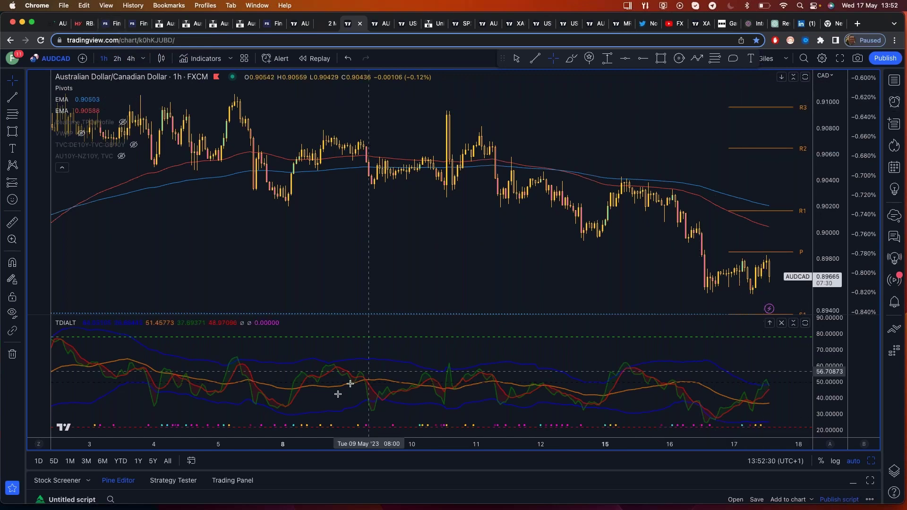
{"action": "key", "text": "alt+Return"}
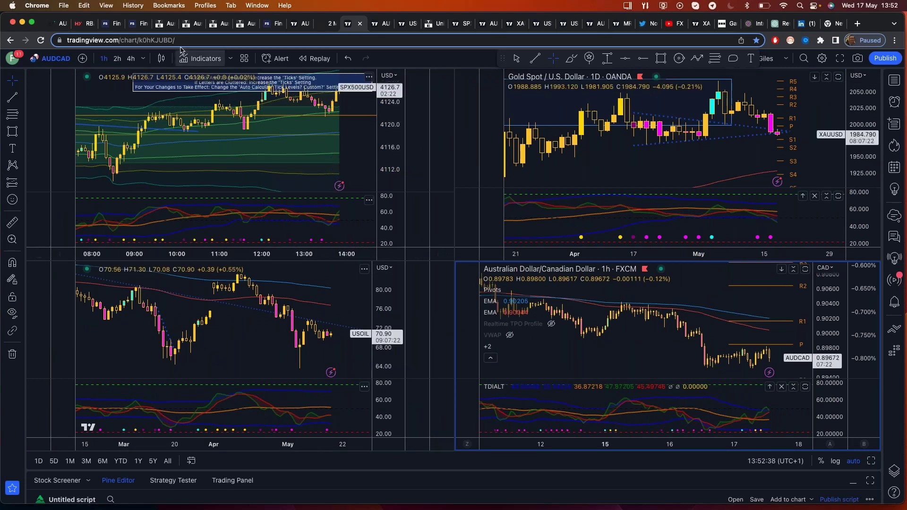
- Clear the NZD inflation news search on the News + Calendar dashboard, then show Mission Control
{"action": "left_click", "coordinate": [126, 29]}
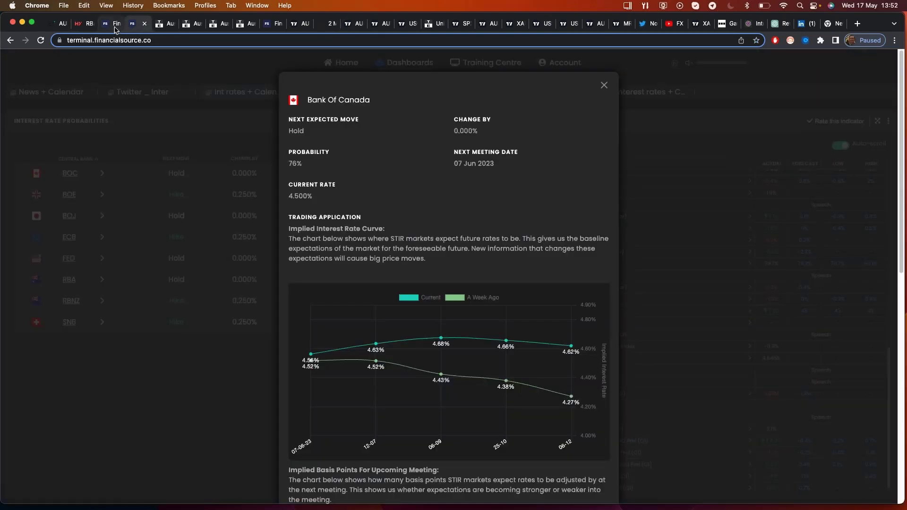
{"action": "left_click", "coordinate": [115, 29]}
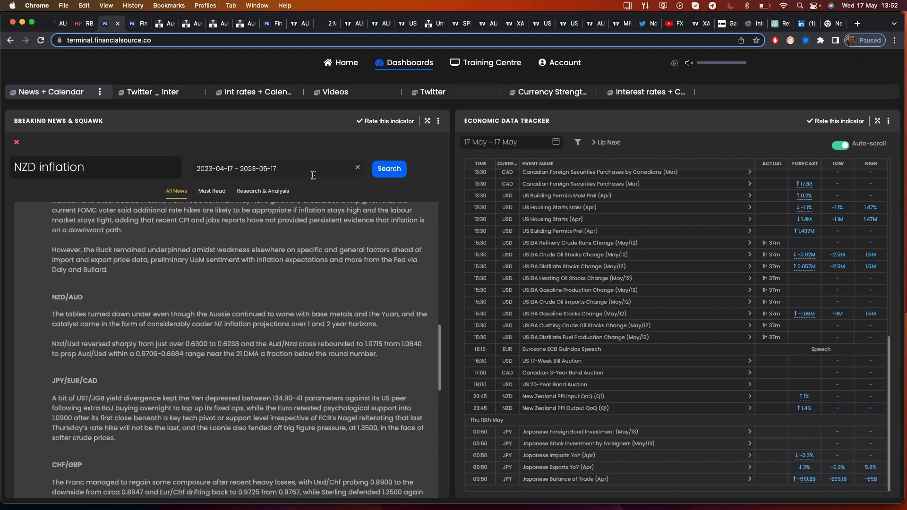
{"action": "left_click", "coordinate": [16, 143]}
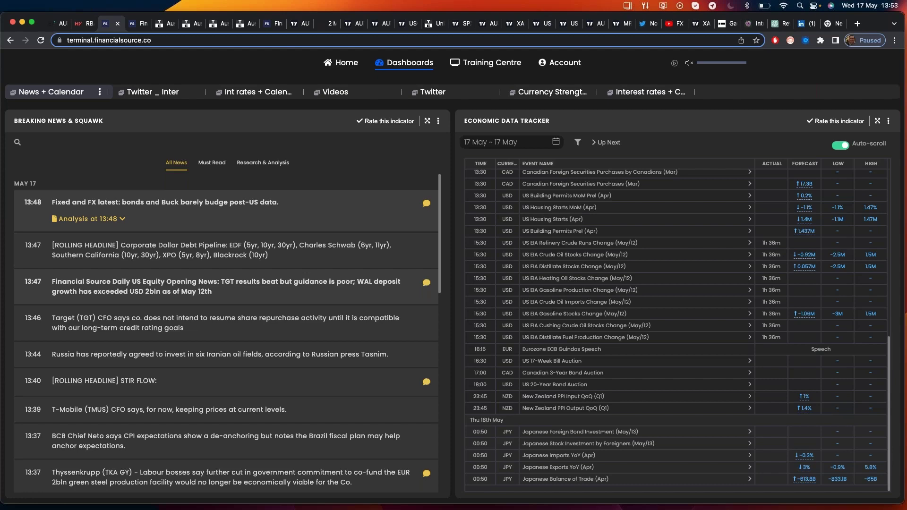
{"action": "key", "text": "ctrl+Up"}
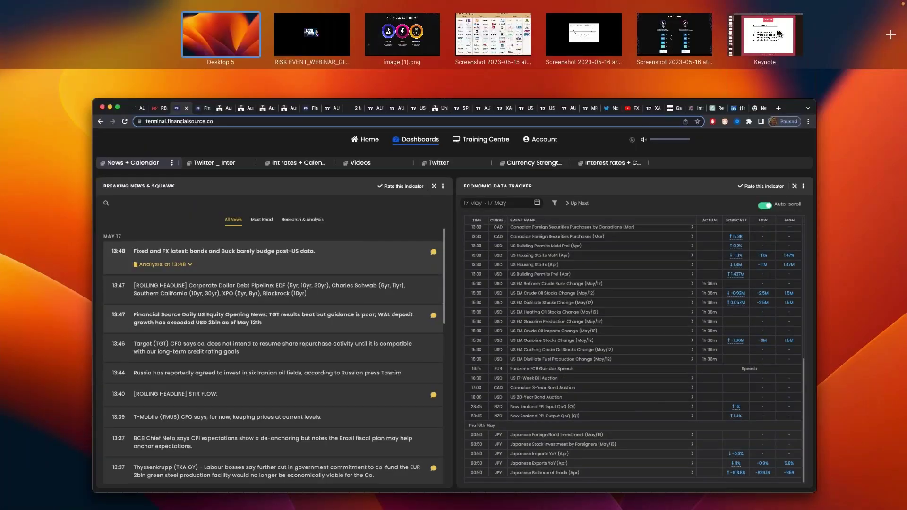
- Switch to Keynote and display slide 5, 'FX Week Ahead: Live Market Analysis'
{"action": "left_click", "coordinate": [780, 33]}
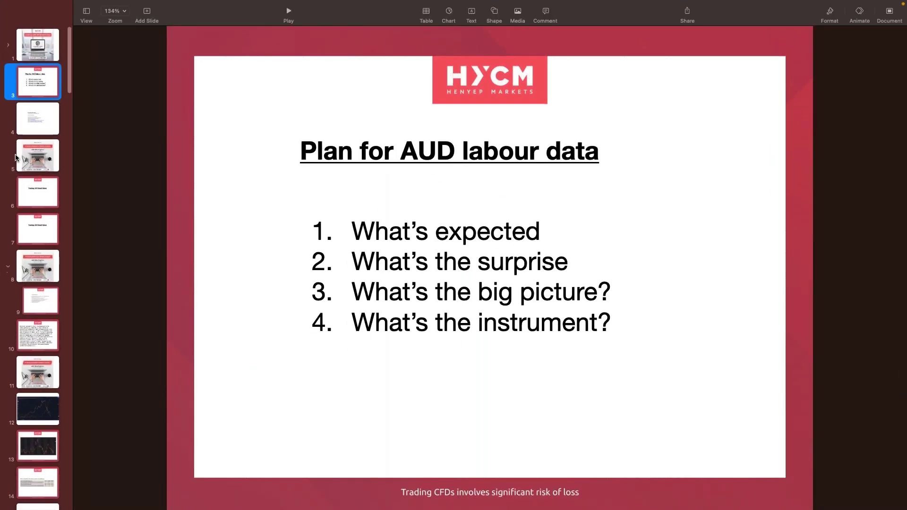
{"action": "left_click", "coordinate": [38, 148]}
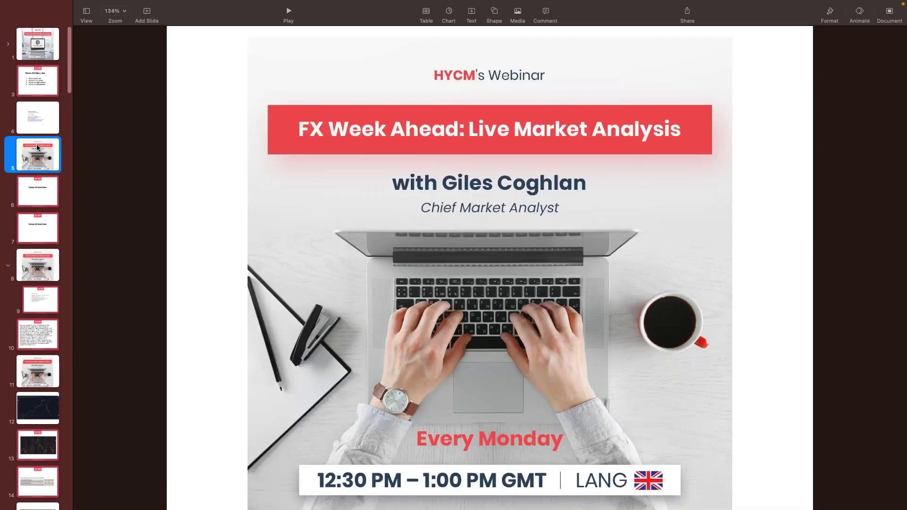